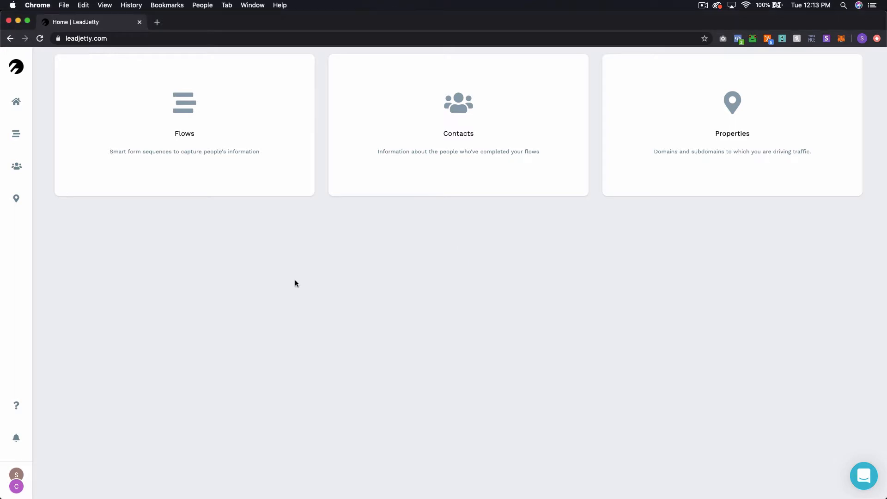
Step: Open the Flows table, then the SaaSKit Download - Facebook Ad Traffic flow's variants
click(165, 129)
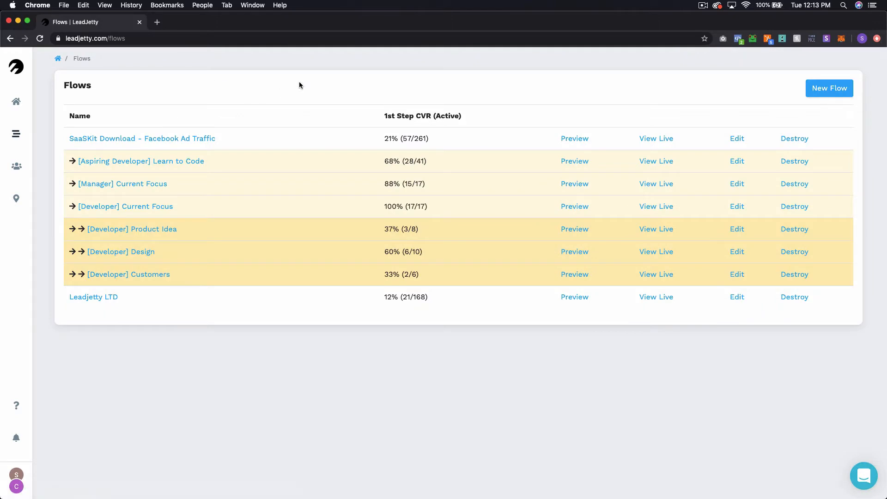
click(196, 138)
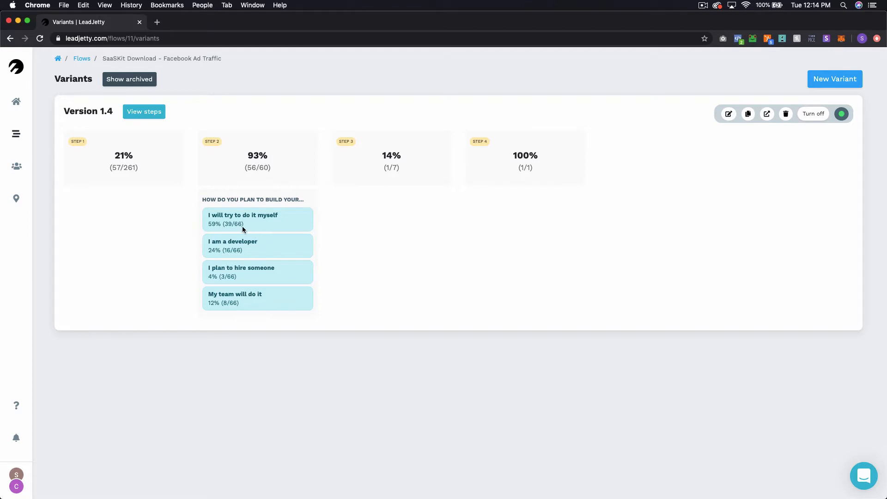
Step: Highlight step 2's count of 60 and the first answer's total of 66 to review them
double_click(264, 167)
click(239, 226)
double_click(237, 223)
click(321, 235)
Step: Go back to Flows, reopen the SaaSKit Download variants, then return to Flows again
click(82, 59)
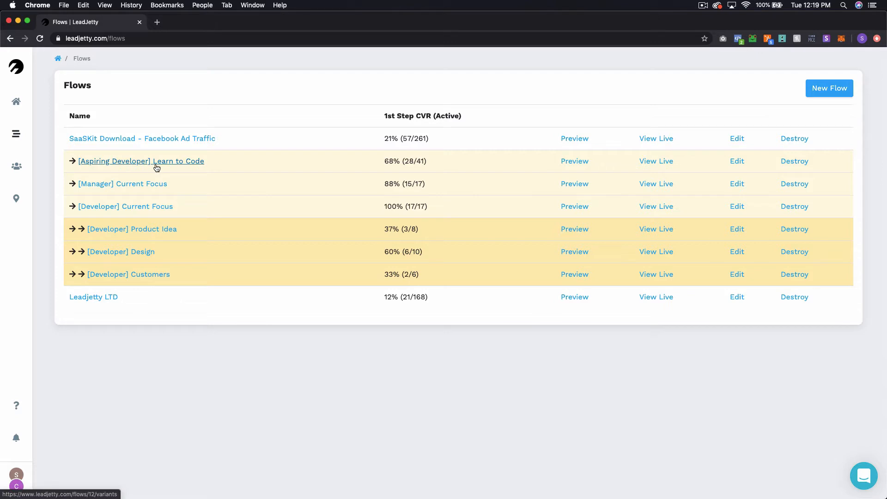
click(127, 141)
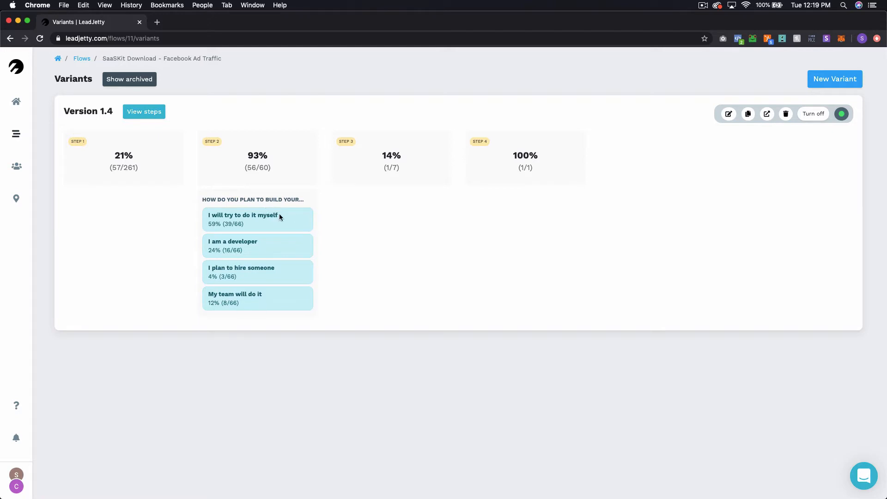
click(82, 58)
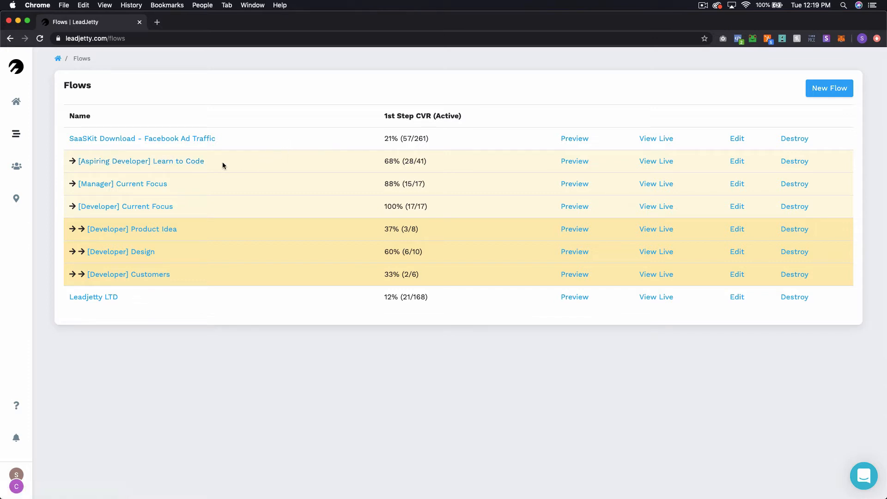
click(190, 164)
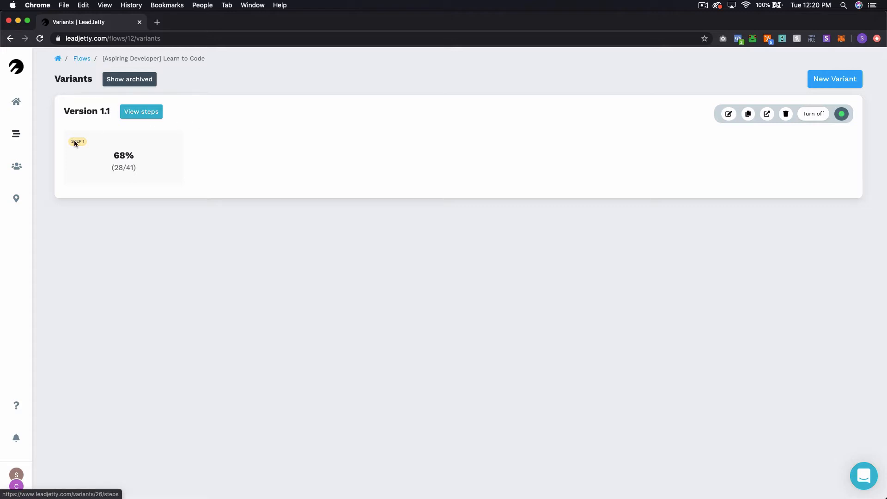
click(77, 59)
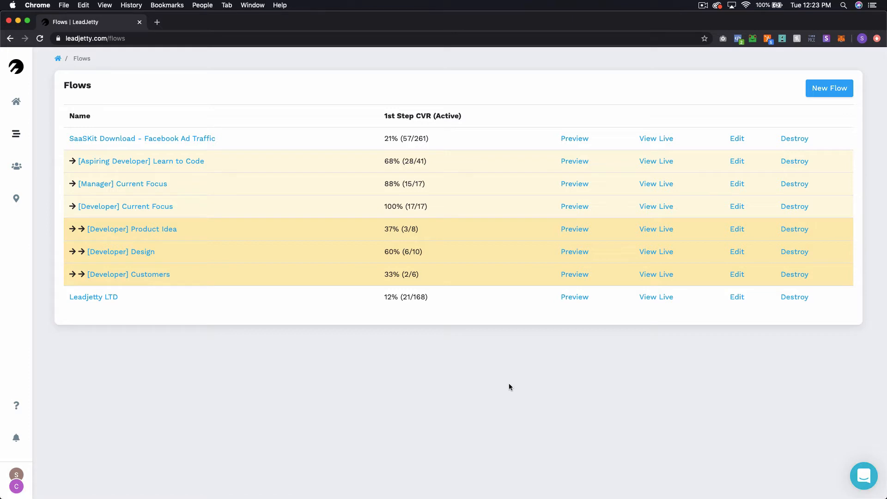
Step: Check SaaSKit's first answer at 39 responses, then open the [Aspiring Developer] Learn to Code variants
click(206, 139)
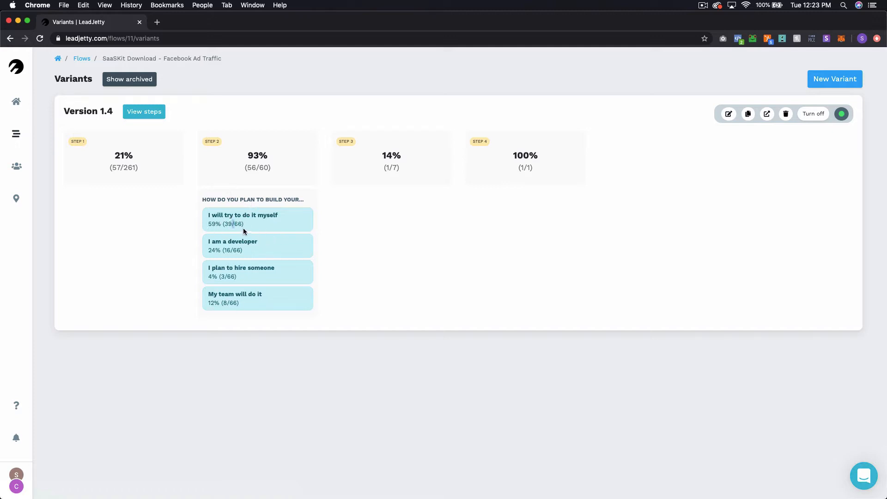
double_click(227, 224)
click(87, 59)
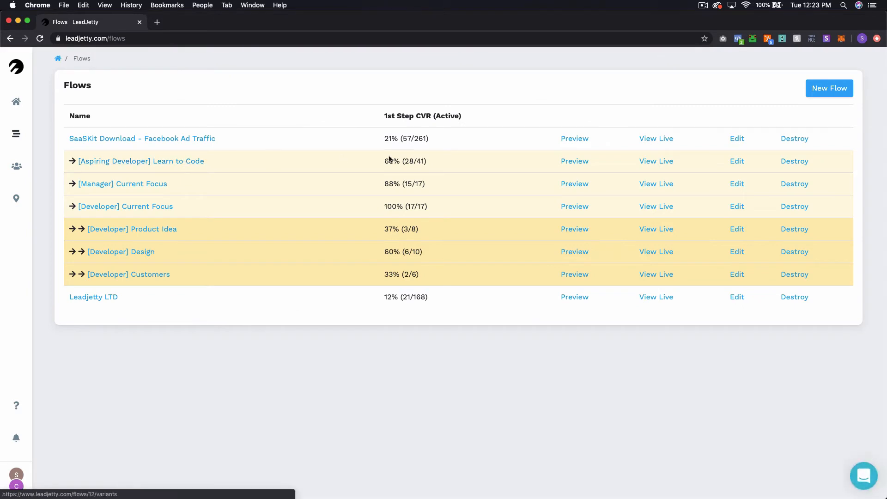
click(197, 161)
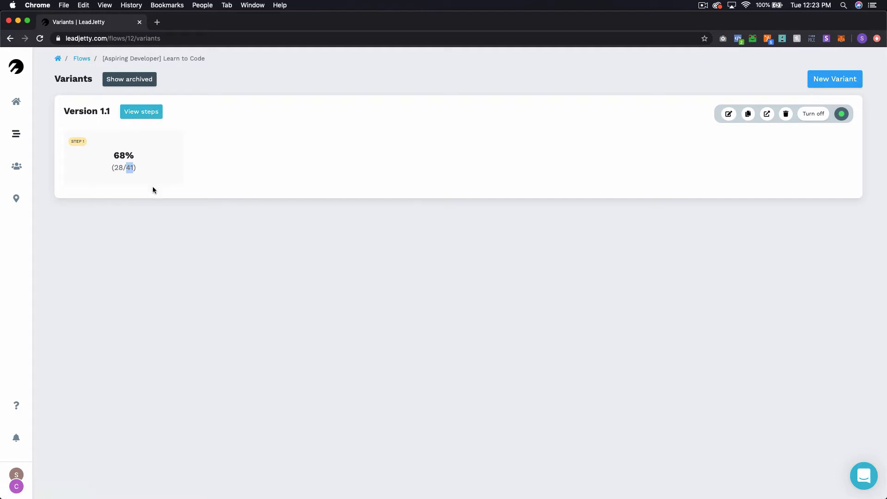
click(116, 191)
click(135, 119)
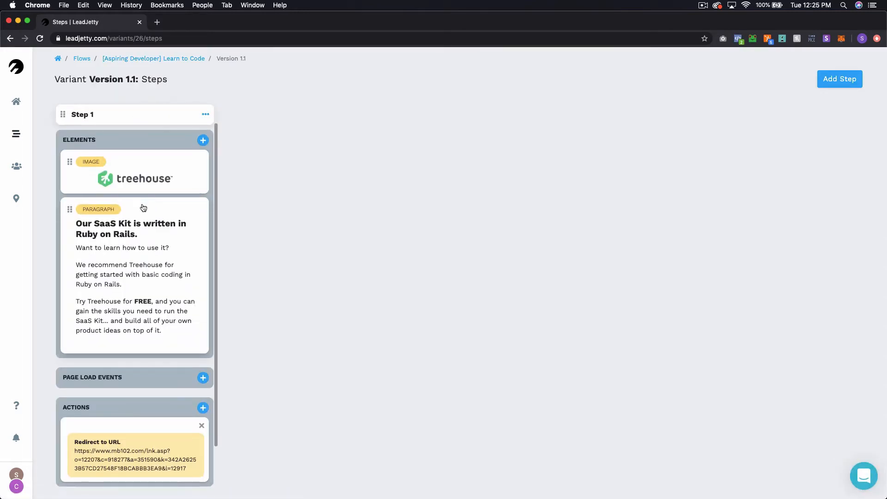
Step: Scroll through Version 1.1's Step 1 column to inspect its Redirect to URL action
scroll(143, 207, down, 2)
scroll(161, 228, up, 2)
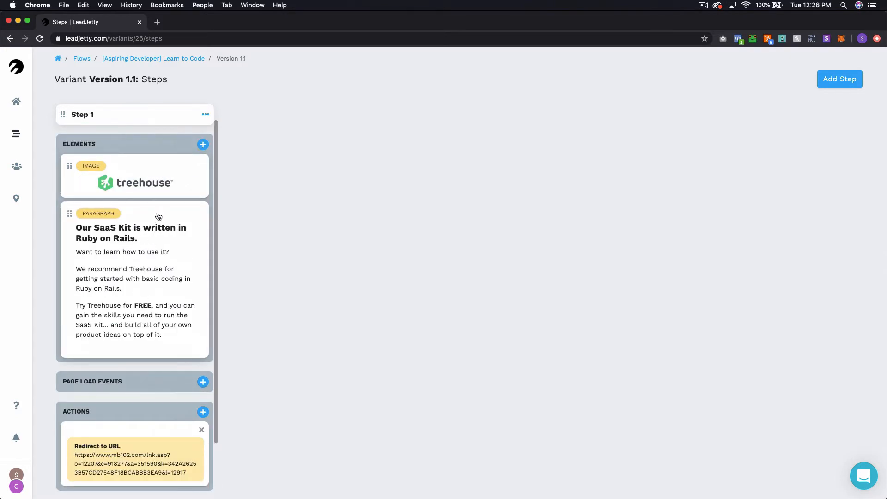
scroll(150, 199, down, 1)
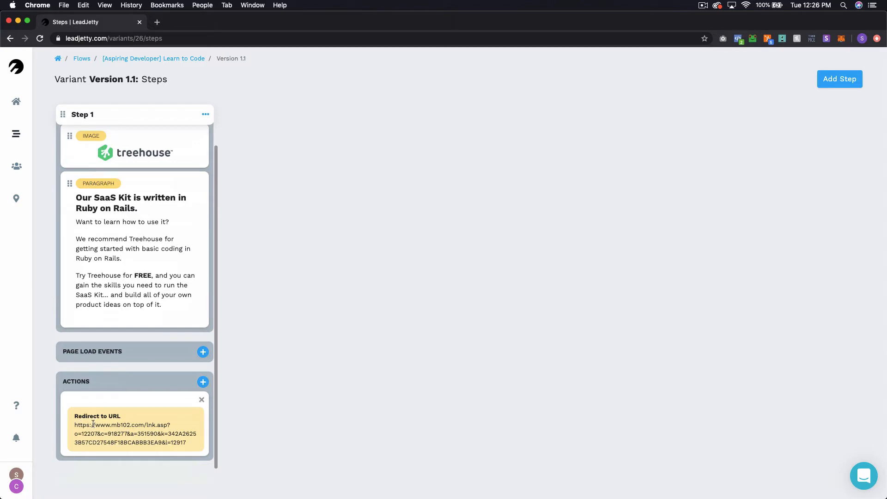
scroll(138, 383, up, 1)
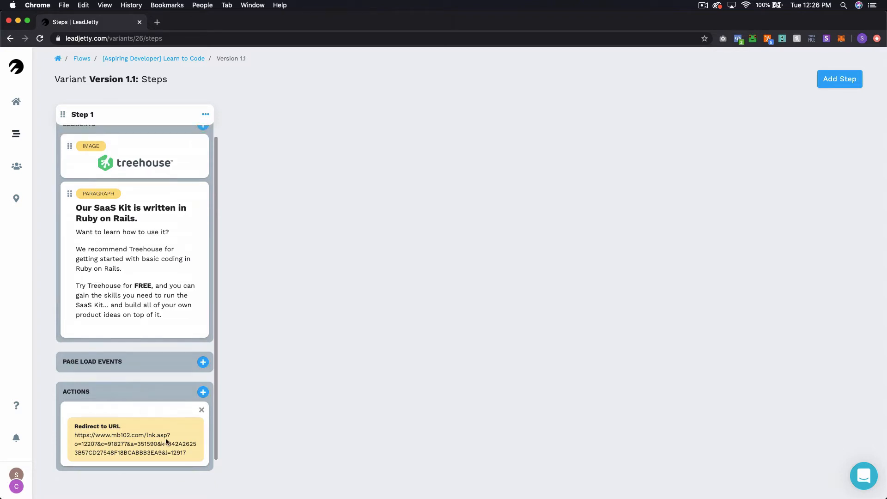
Step: Glance at Step 1's settings without changes, then return to the Learn to Code variants
click(207, 114)
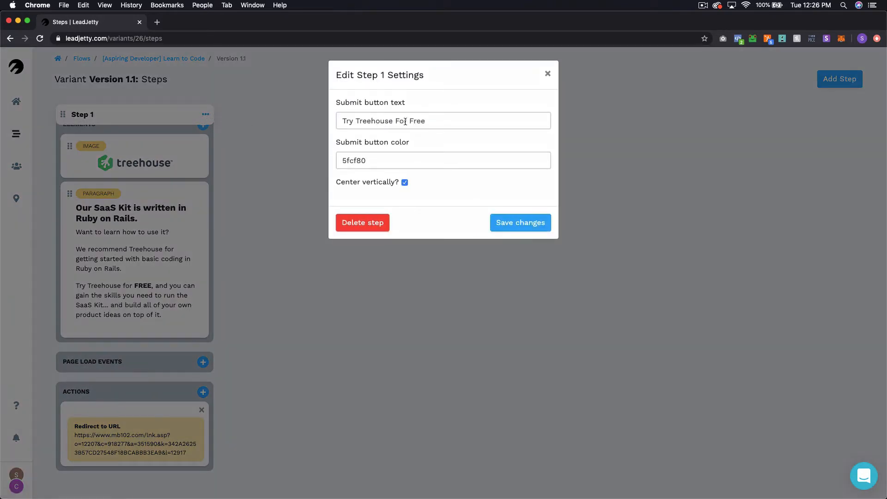
click(544, 75)
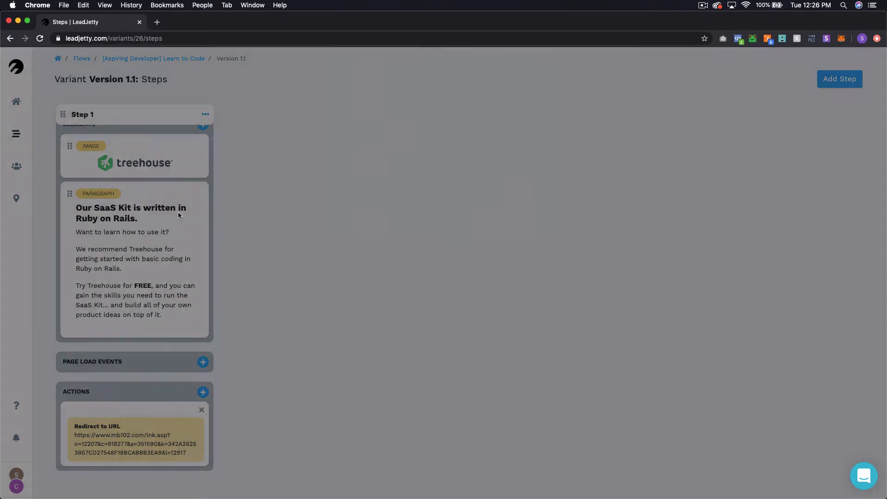
scroll(152, 255, down, 1)
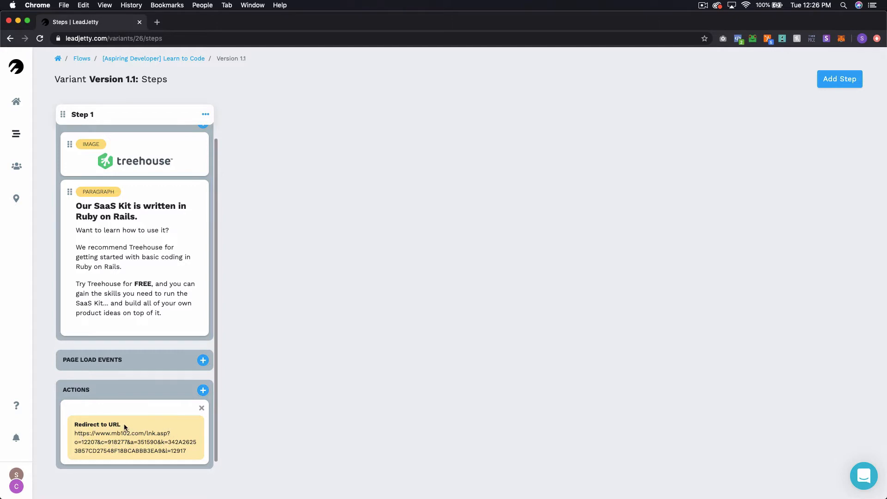
scroll(129, 403, up, 1)
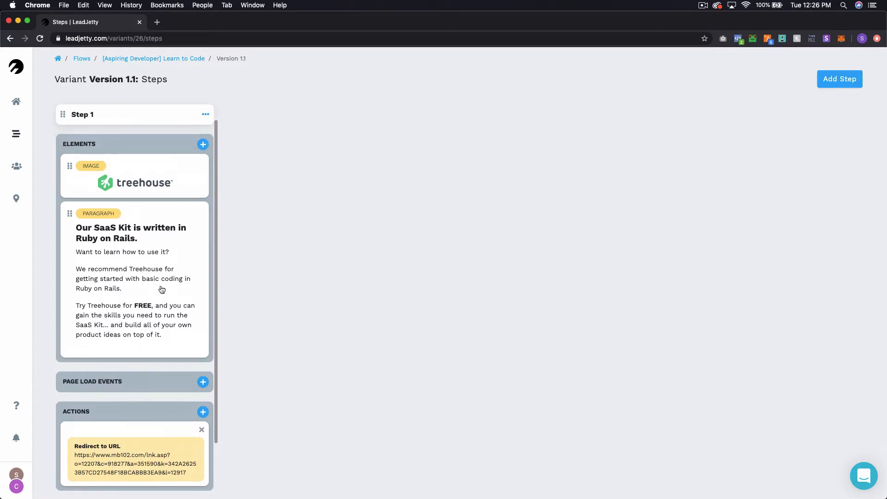
click(164, 60)
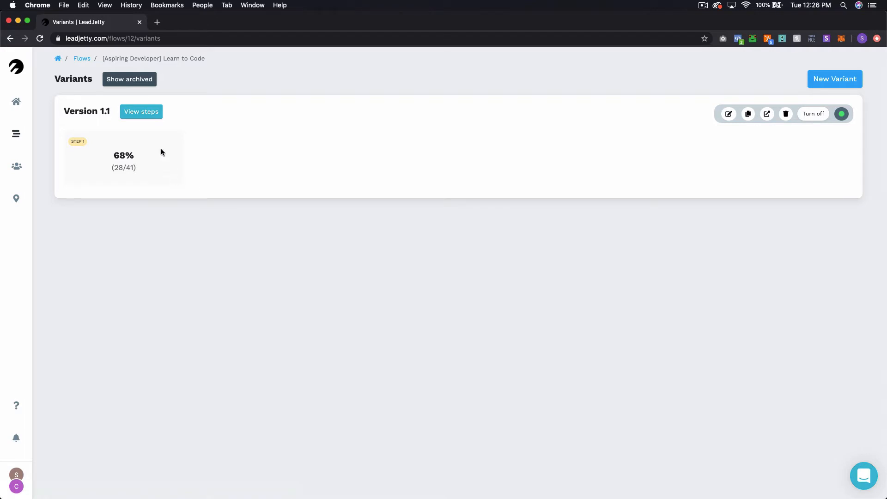
click(77, 60)
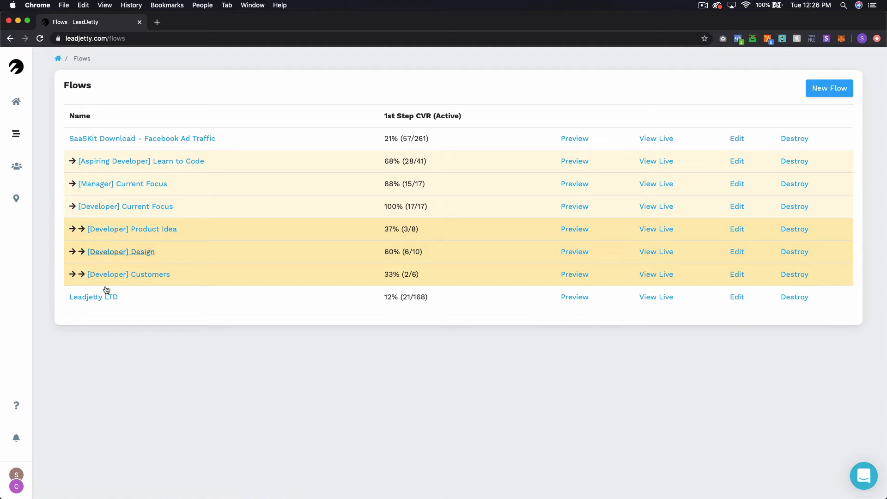
click(147, 140)
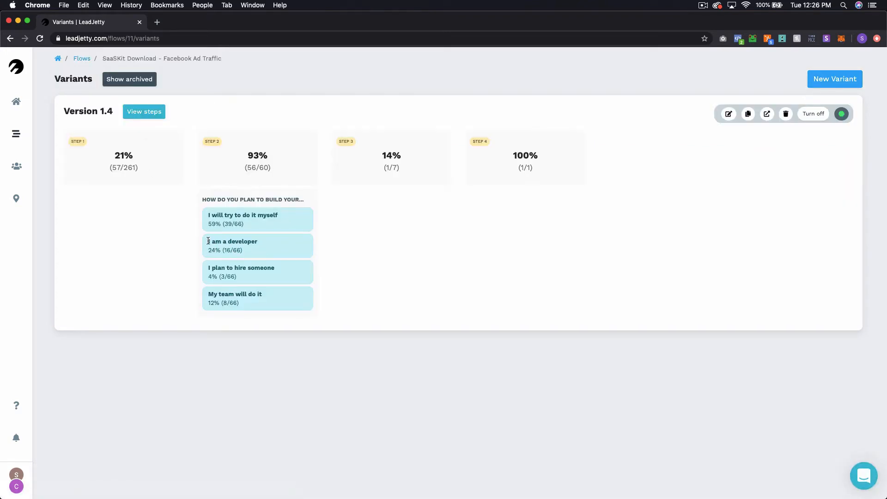
drag(208, 241, 260, 242)
click(228, 250)
click(82, 59)
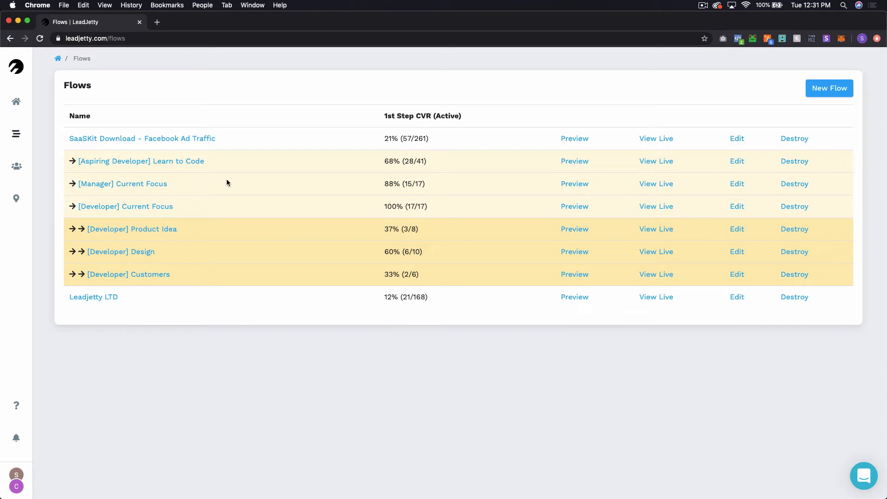
click(132, 206)
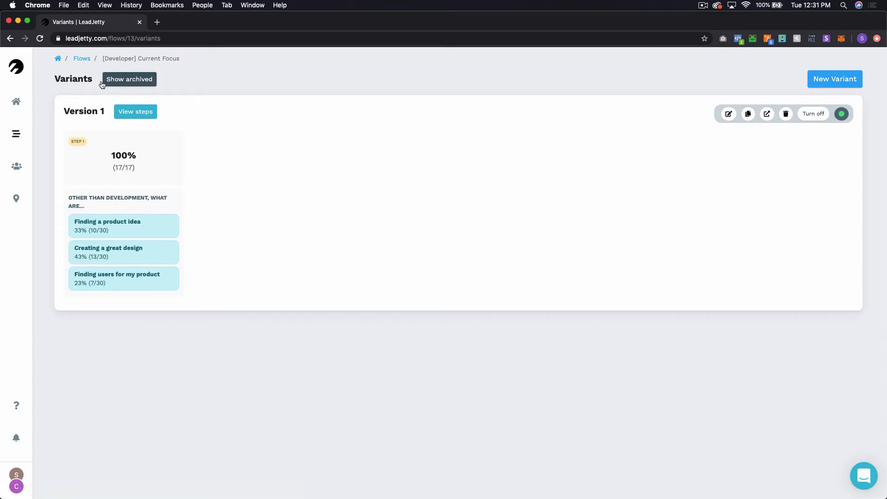
click(81, 59)
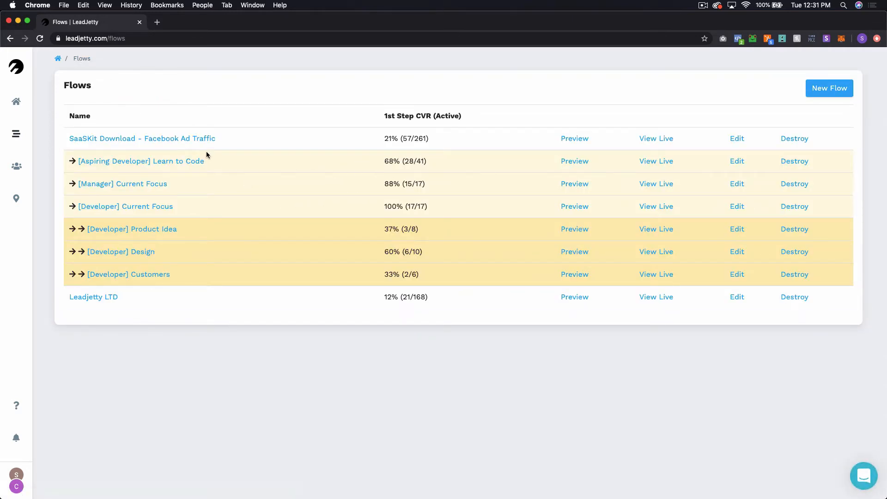
click(208, 138)
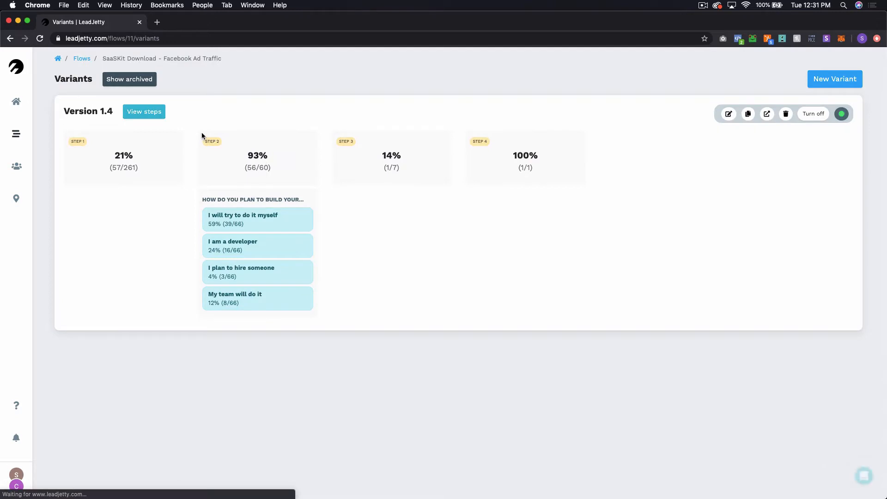
click(227, 249)
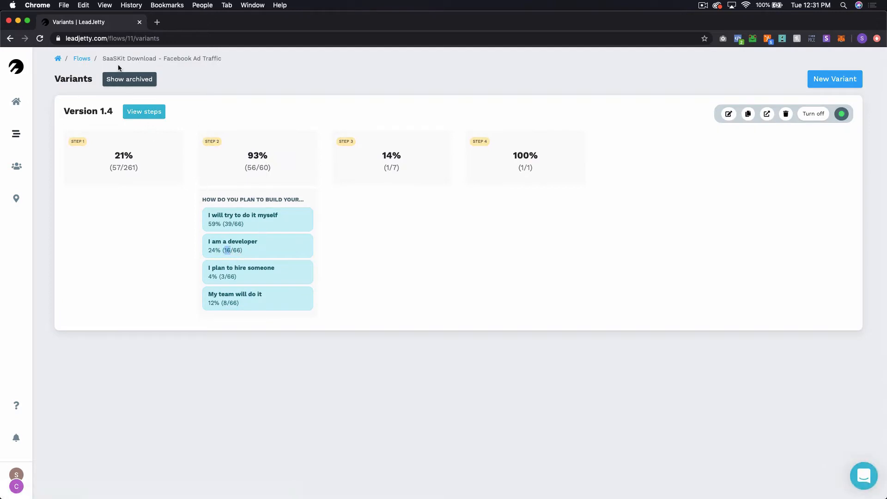
click(81, 60)
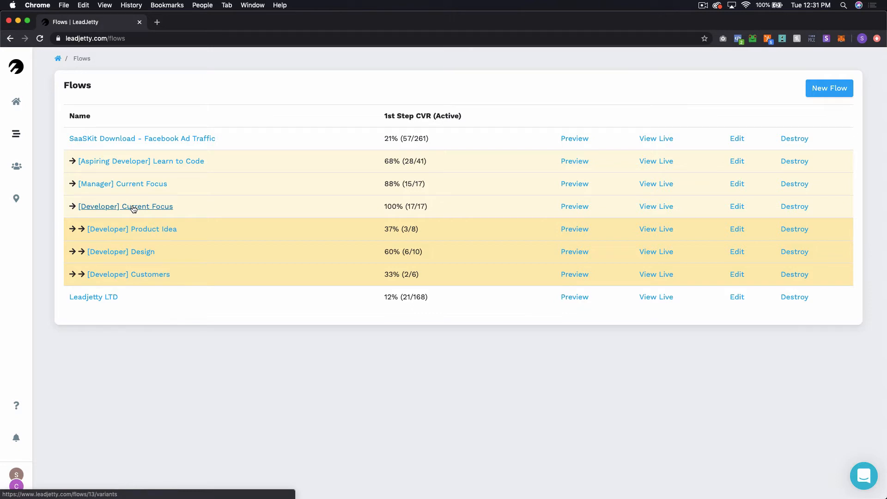
click(133, 208)
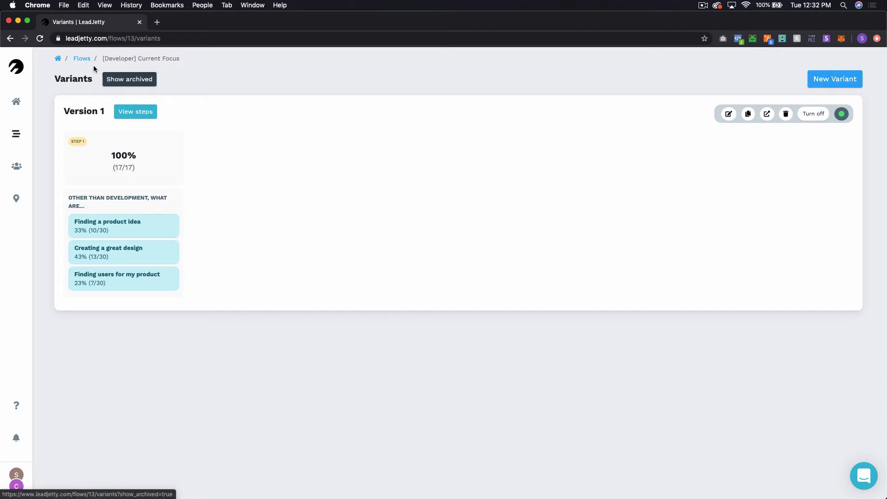
click(78, 61)
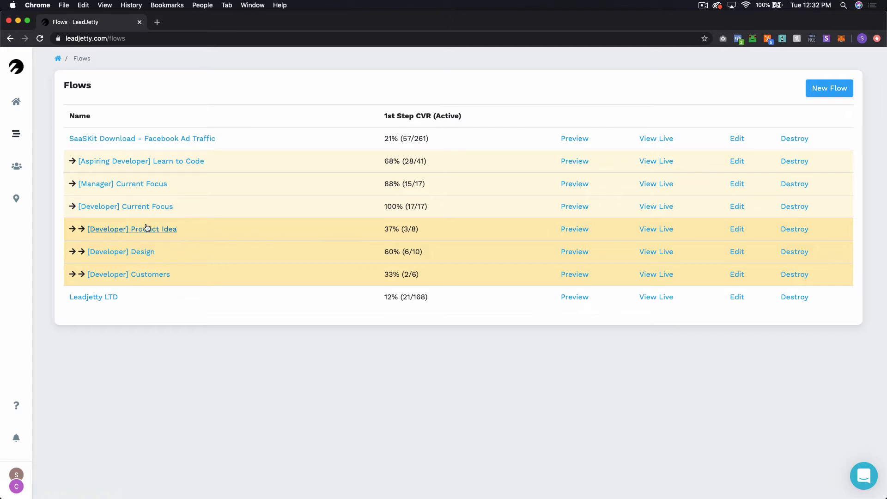
click(138, 251)
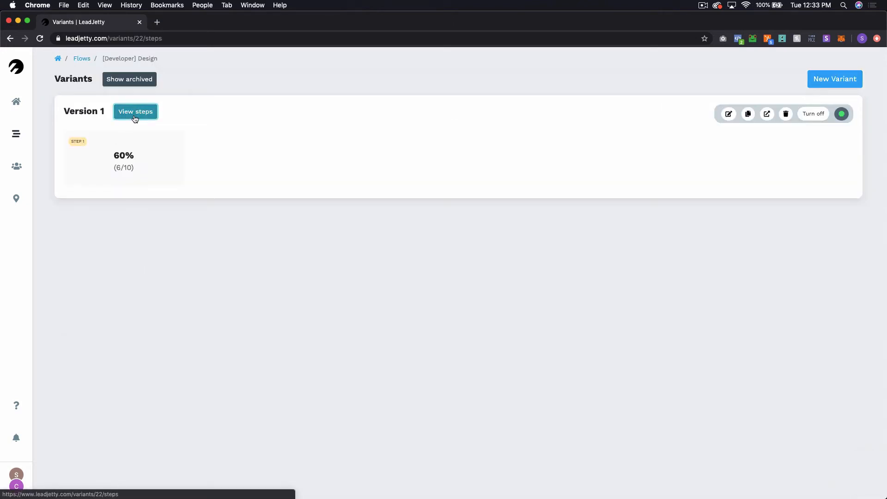
click(135, 112)
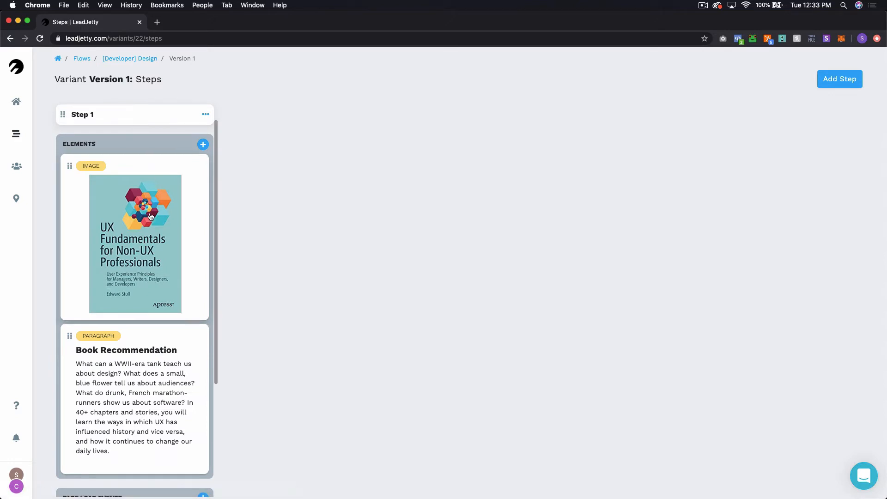
scroll(150, 216, down, 3)
scroll(151, 216, up, 3)
scroll(146, 204, down, 5)
scroll(146, 206, up, 5)
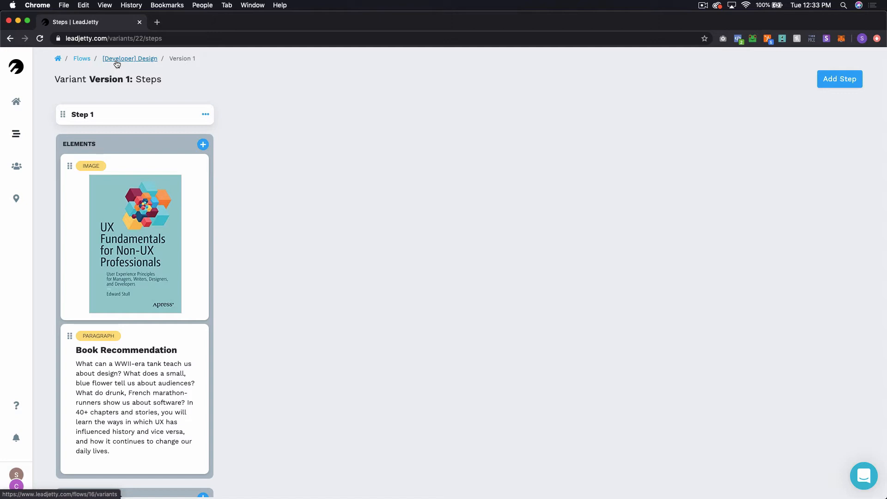
click(117, 63)
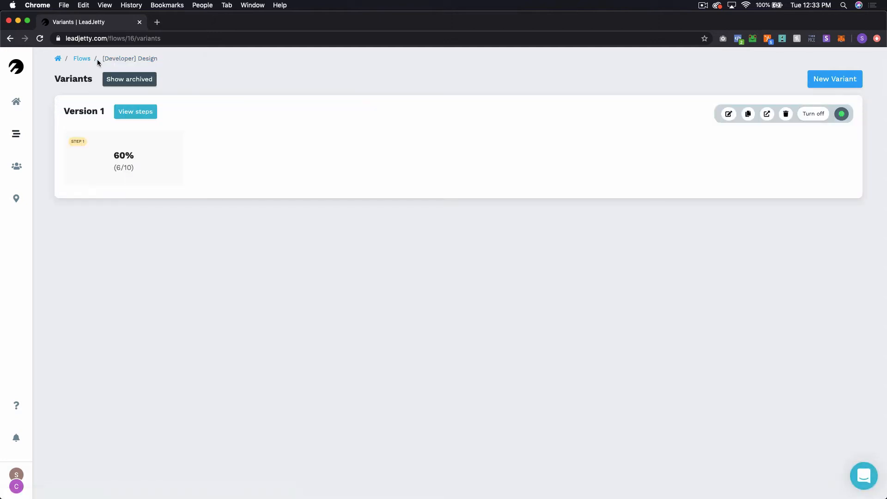
Step: Return to the Flows list via the Flows breadcrumb
click(82, 59)
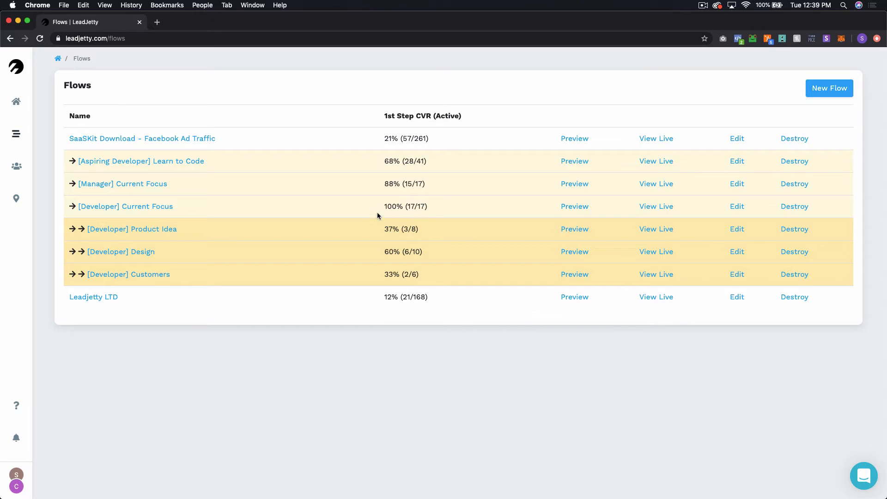
Step: Compare the answer totals on the [Developer] Current Focus flow's variants
click(163, 206)
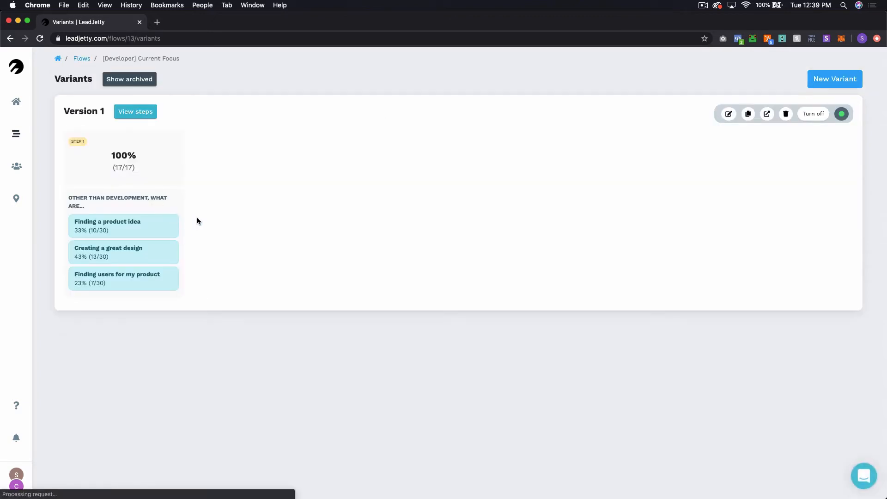
double_click(102, 256)
double_click(100, 282)
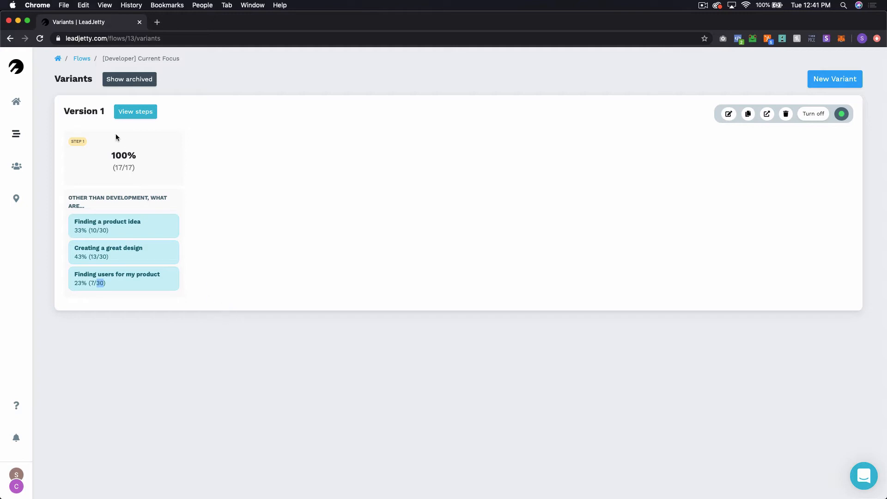
Step: Open SaaSKit Download in a new first-place tab, then start a New Flow from Flows
click(80, 58)
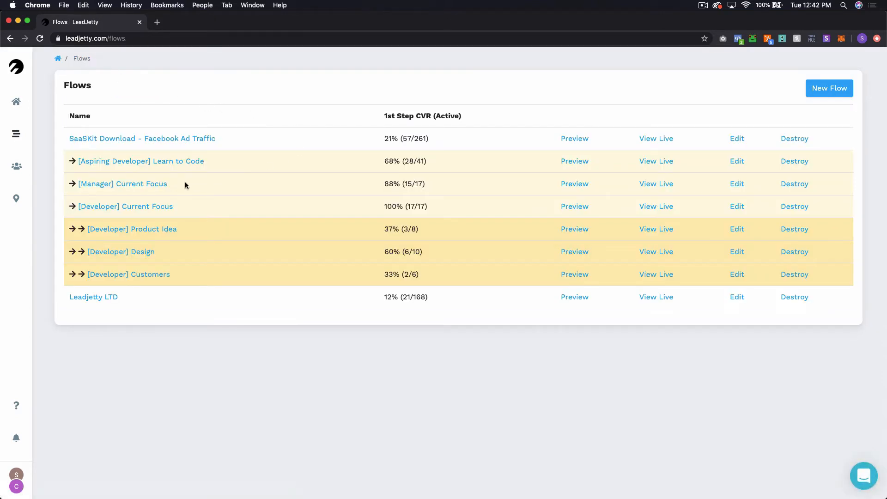
right_click(160, 136)
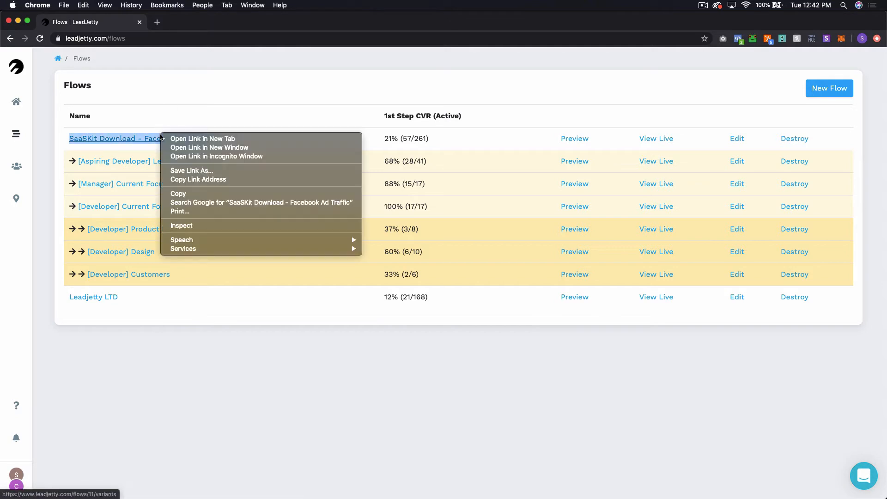
click(202, 138)
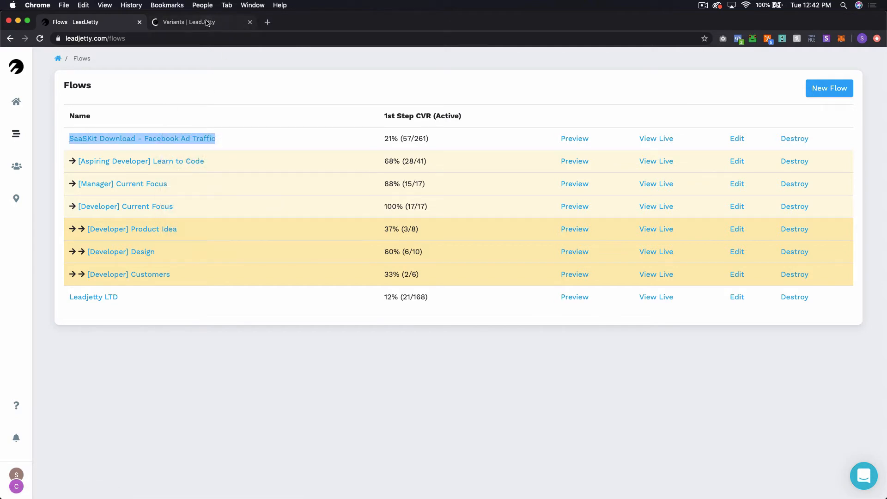
click(214, 23)
drag(232, 24, 153, 28)
click(192, 22)
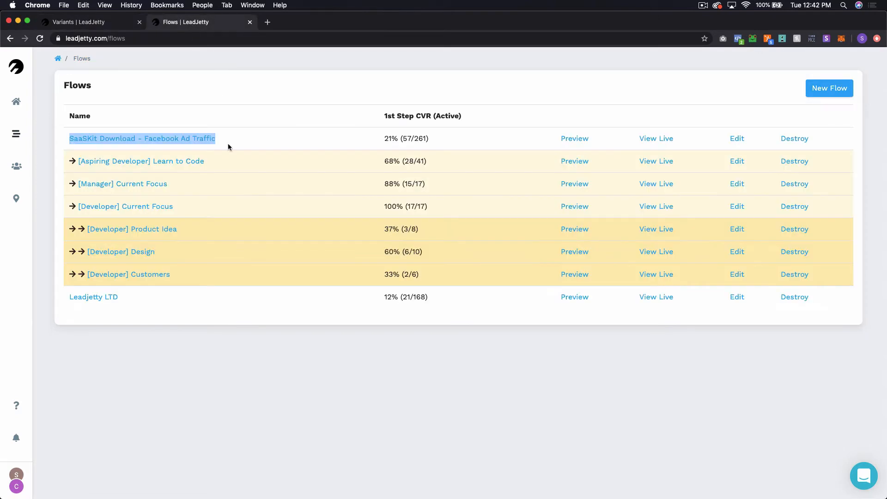
click(275, 112)
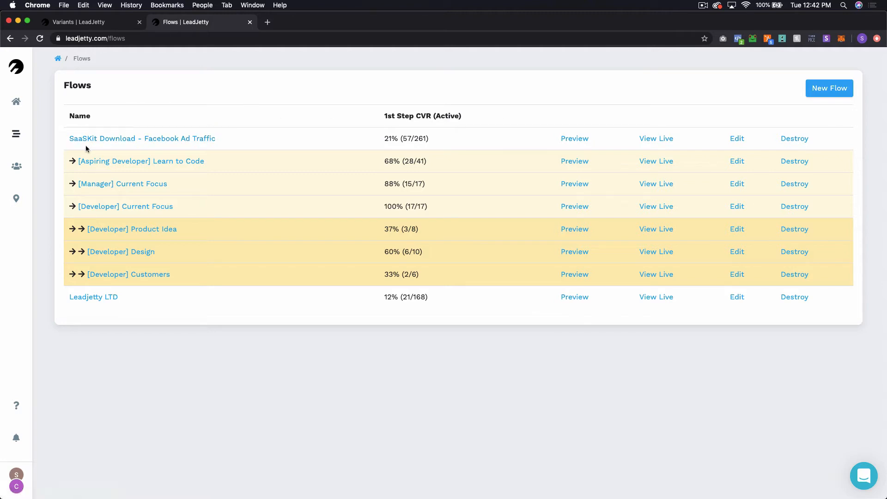
click(837, 88)
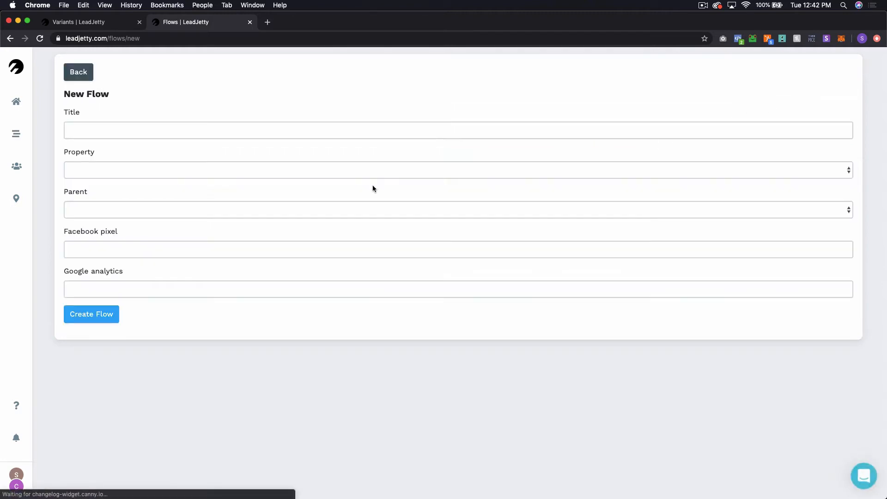
Step: Title the new flow 'SaaS Kit Download - FB Ads - 0002' and assign it to Central Standard Tech
click(117, 125)
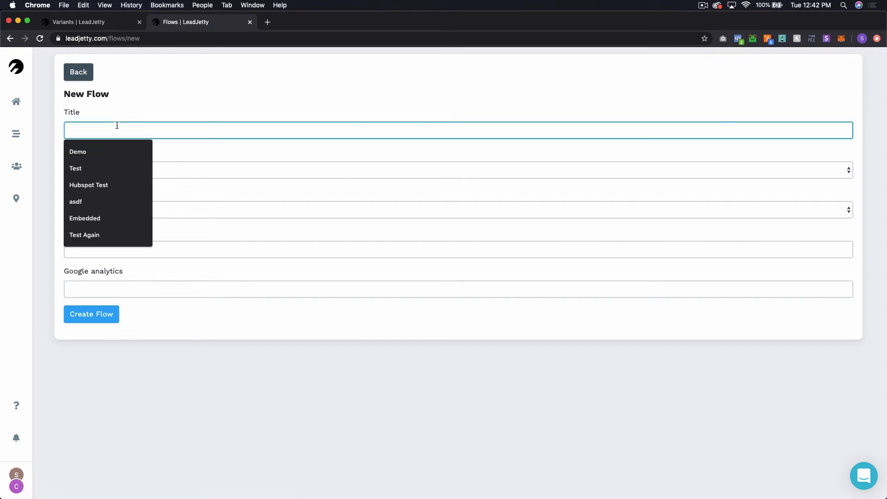
text(SaaS)
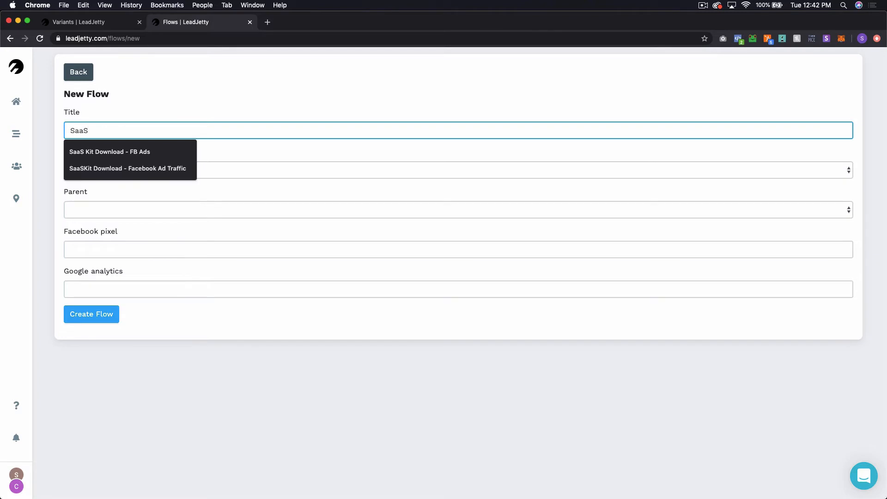
key(Down)
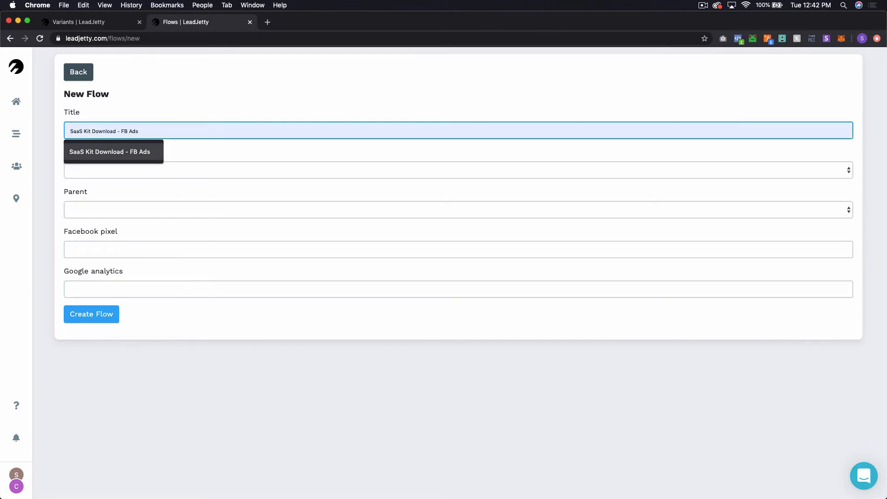
key(Return)
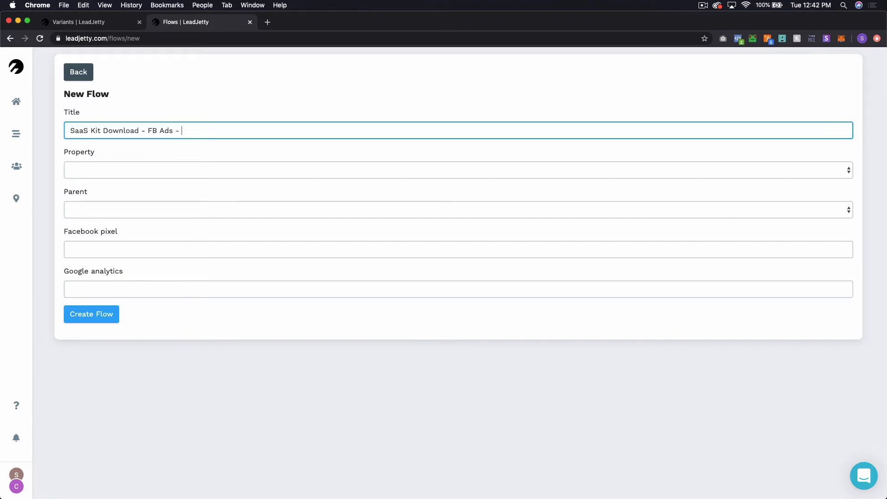
text(- 0002)
click(124, 169)
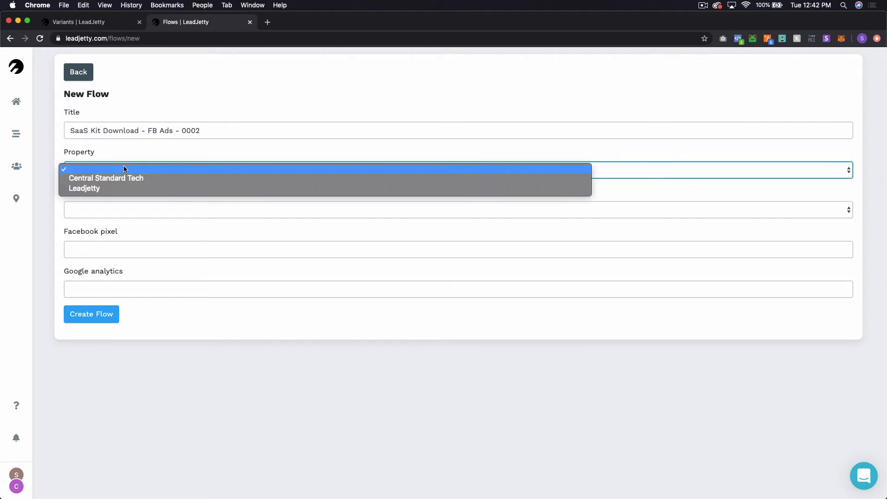
click(125, 179)
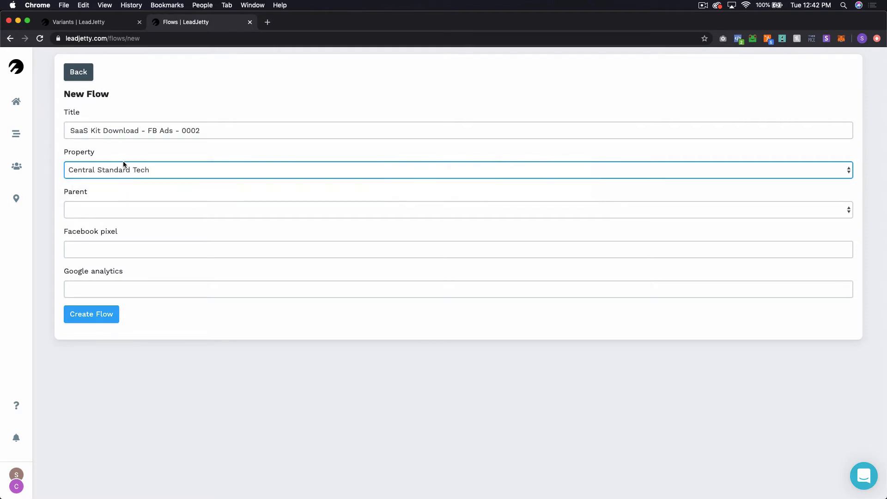
click(122, 149)
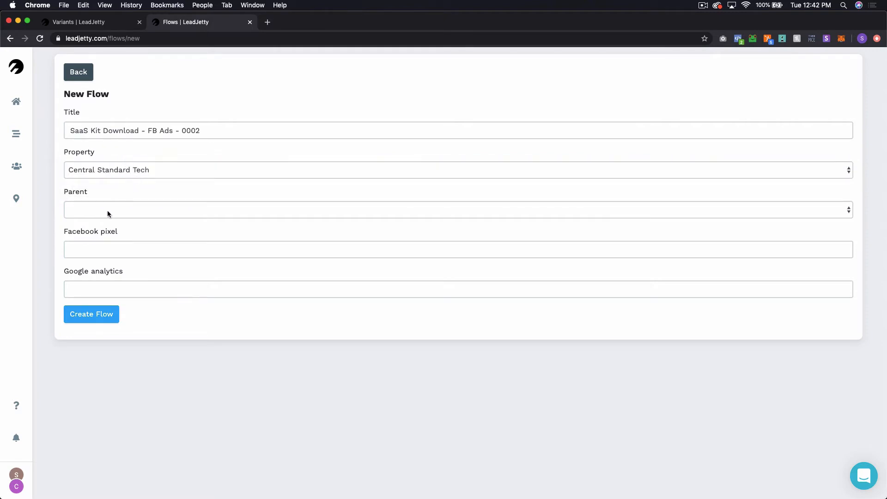
Step: Copy the original SaaSKit flow's Facebook pixel into the new flow and create it
click(110, 24)
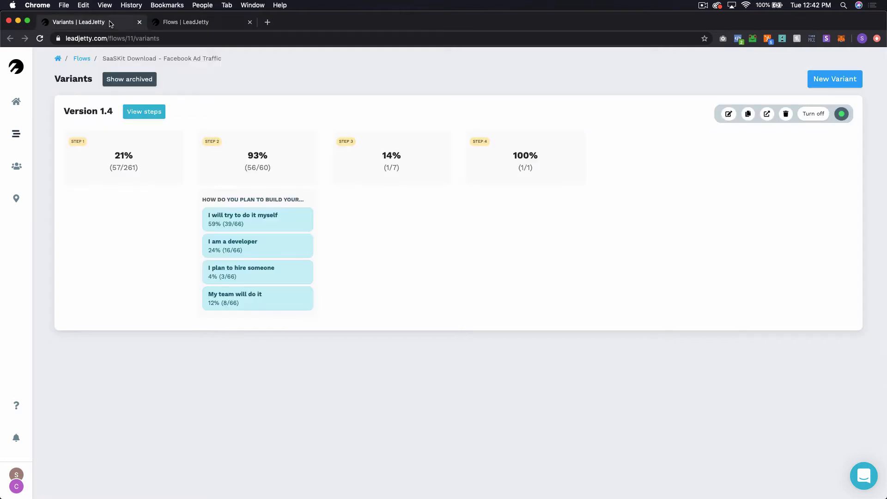
drag(87, 64, 87, 57)
click(87, 56)
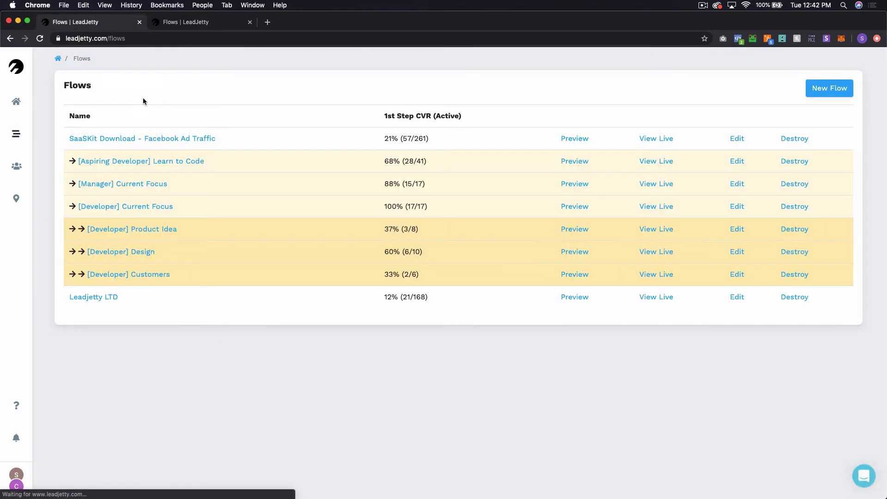
click(738, 139)
double_click(104, 239)
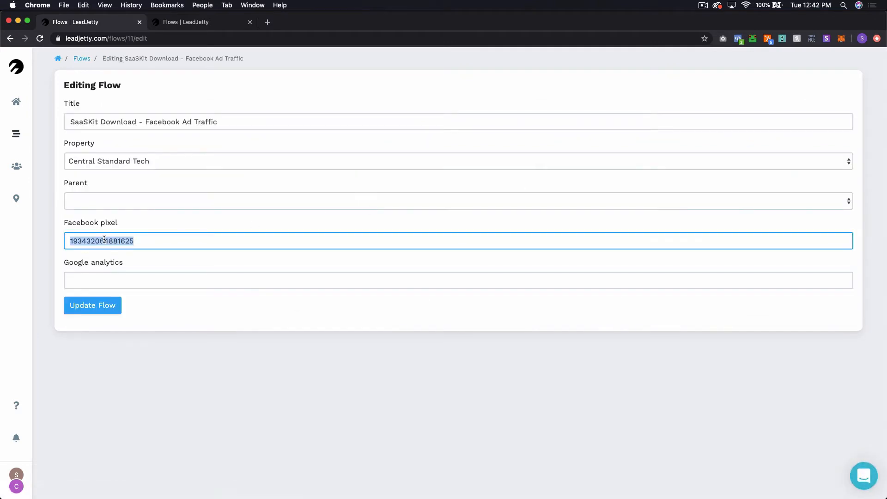
key(super+c)
click(186, 23)
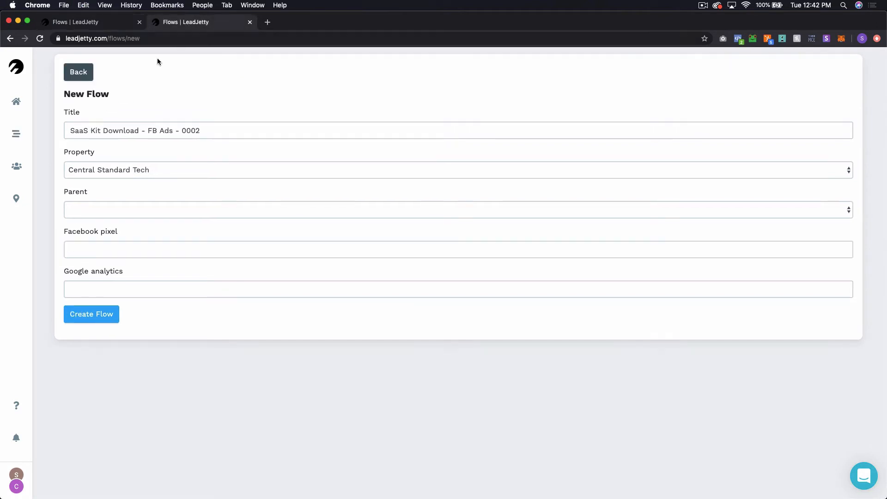
click(99, 244)
key(super+v)
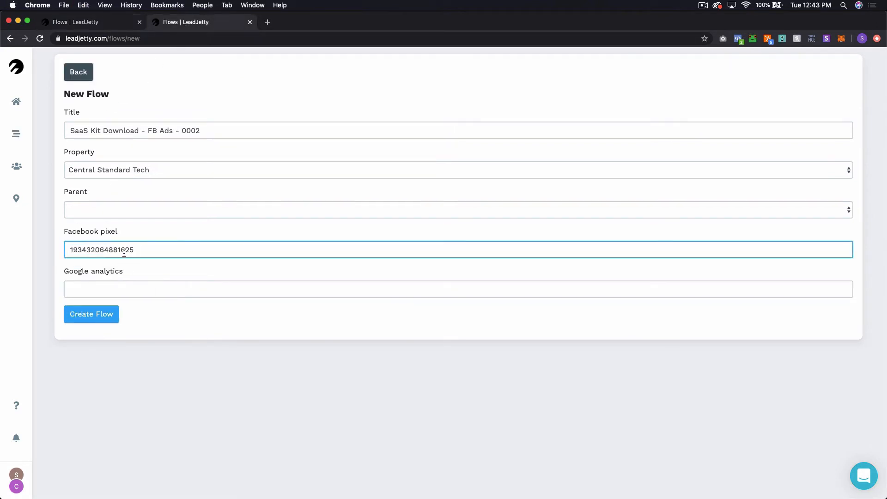
click(101, 364)
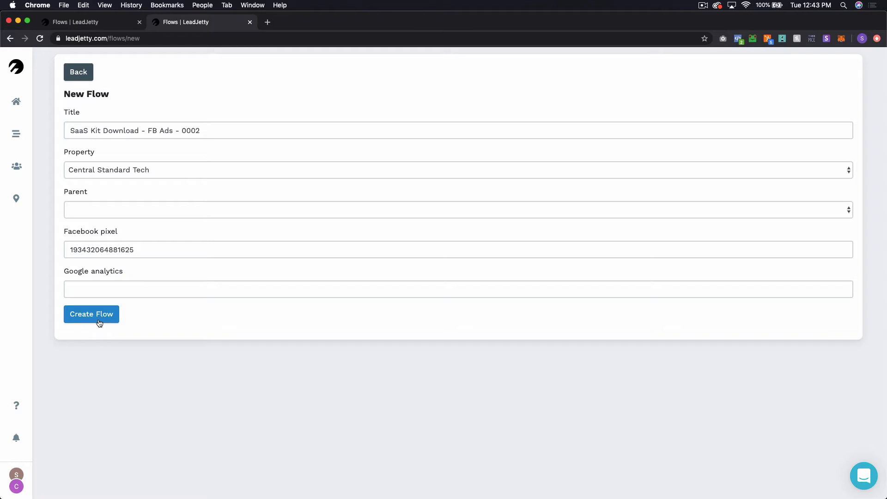
click(99, 322)
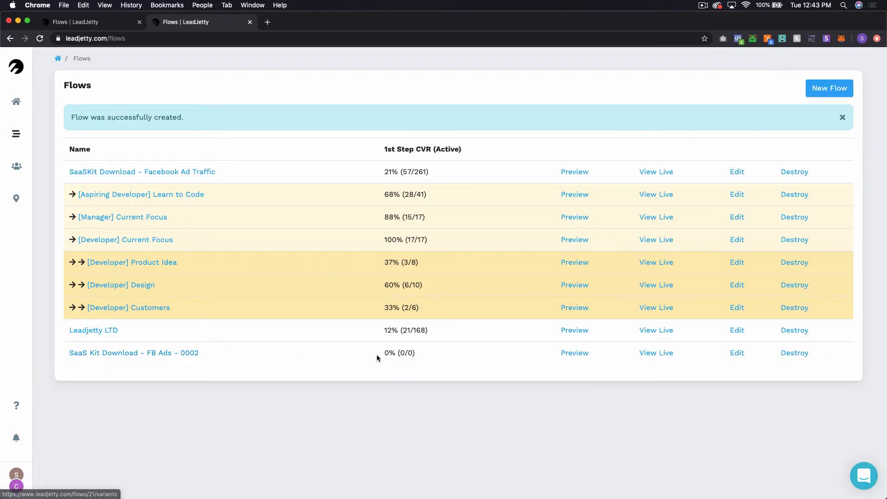
Step: Open the new flow's variants and create a variant titled 'A'
click(843, 117)
click(139, 320)
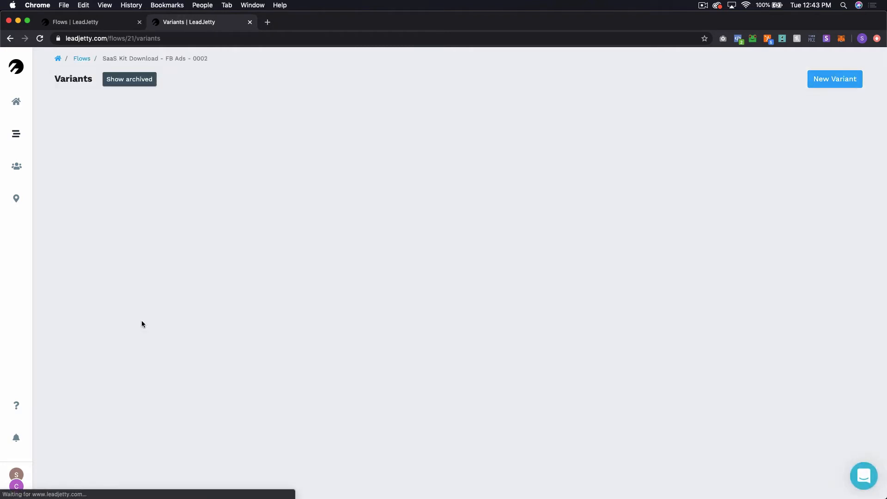
click(842, 78)
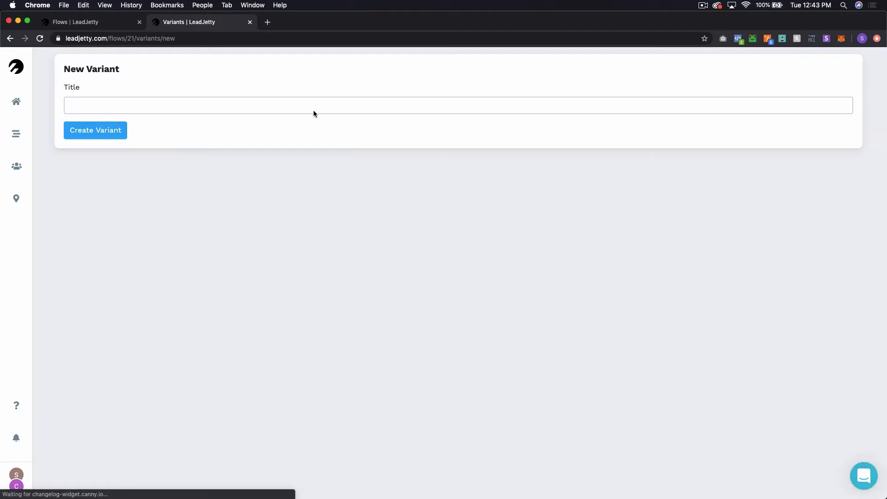
click(313, 107)
text(A)
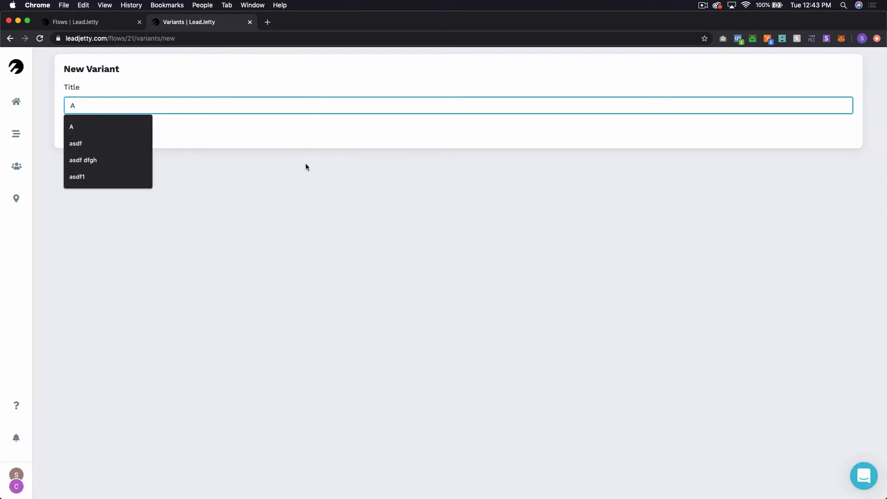
click(305, 166)
click(80, 135)
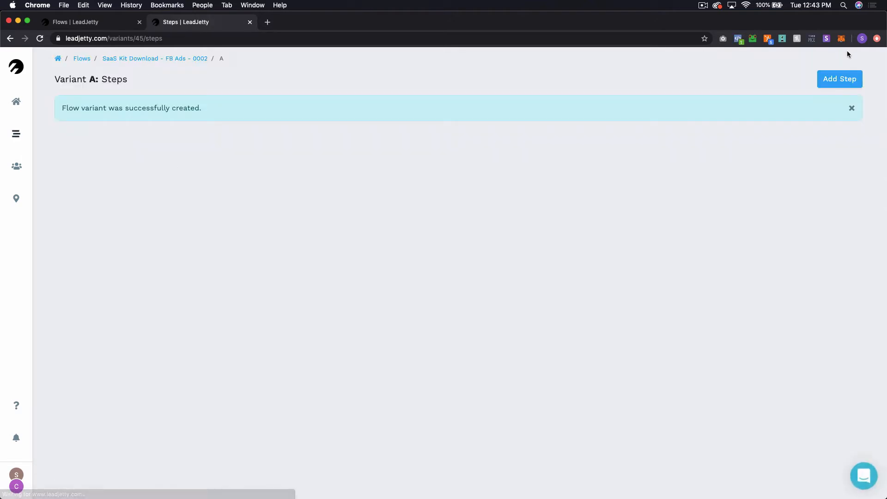
click(853, 107)
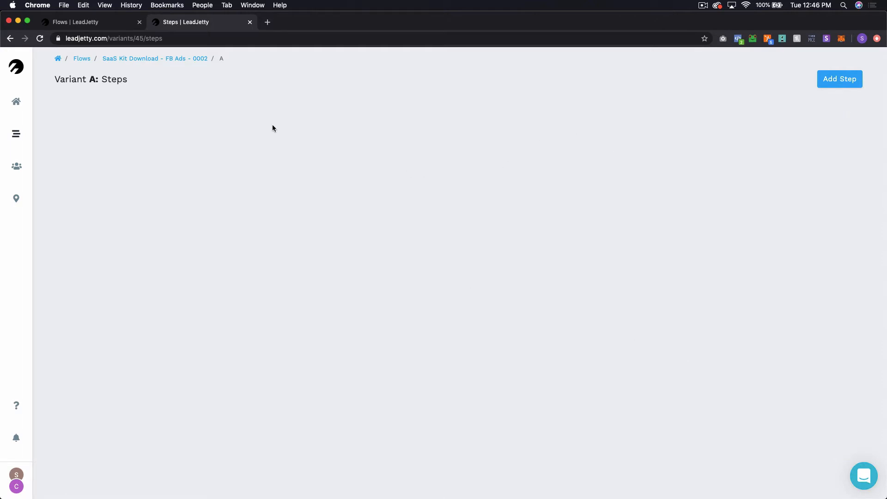
Step: Select all of Step 1's paragraph content in Version 1.4 of SaaSKit Download - Facebook Ad Traffic, then return to Variant A
key(ctrl+shift+Tab)
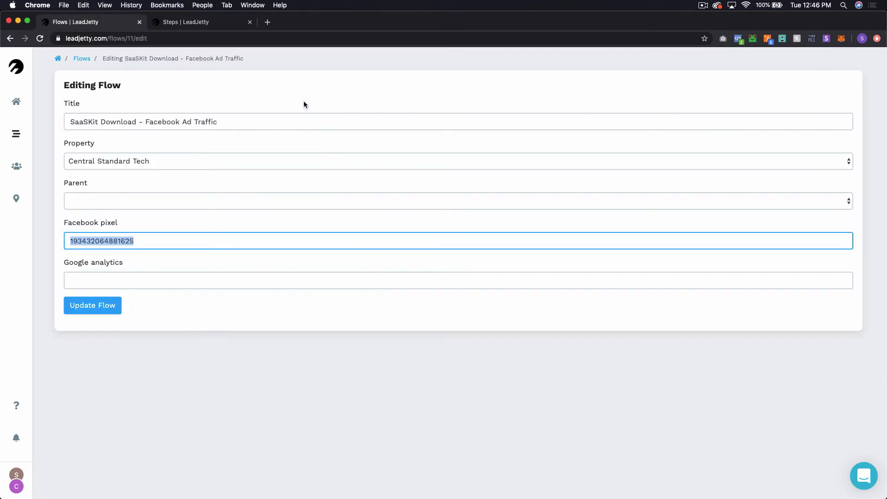
click(82, 58)
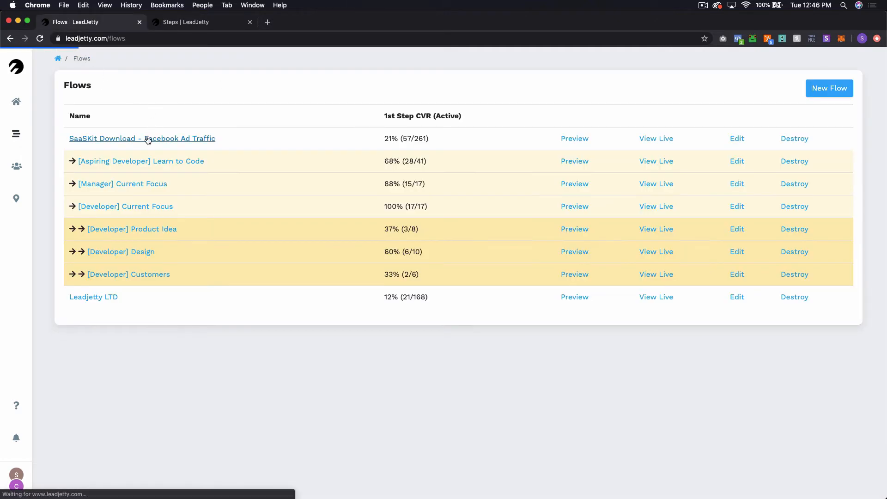
click(180, 139)
click(137, 115)
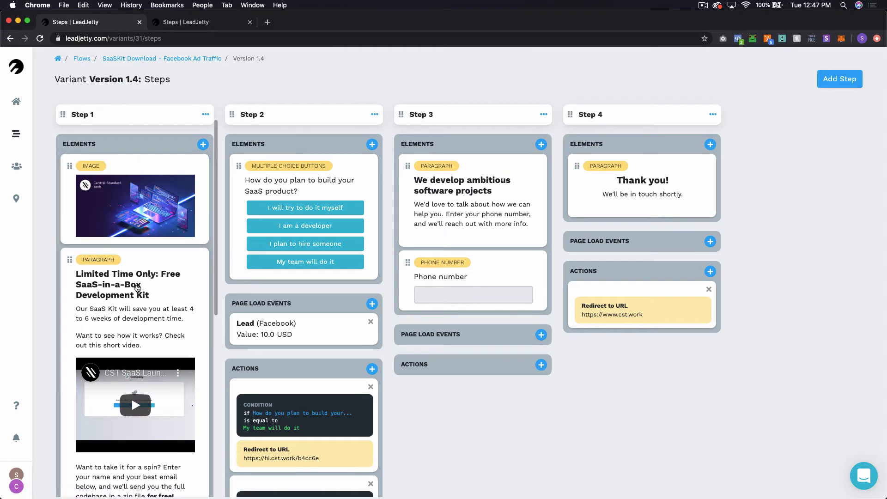
scroll(134, 283, down, 2)
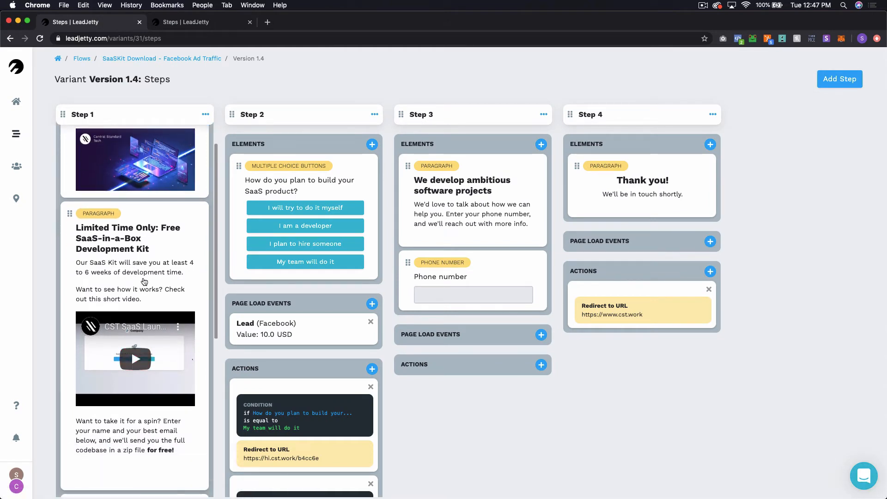
click(144, 282)
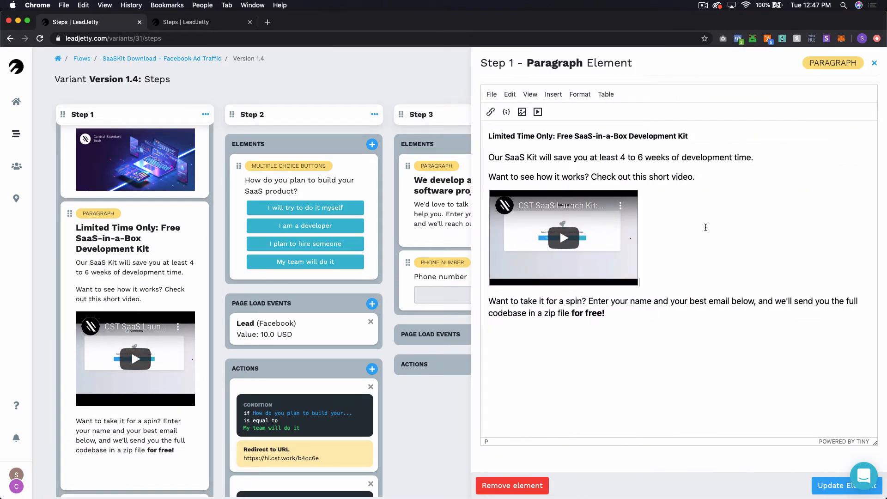
key(super+a)
key(super+c)
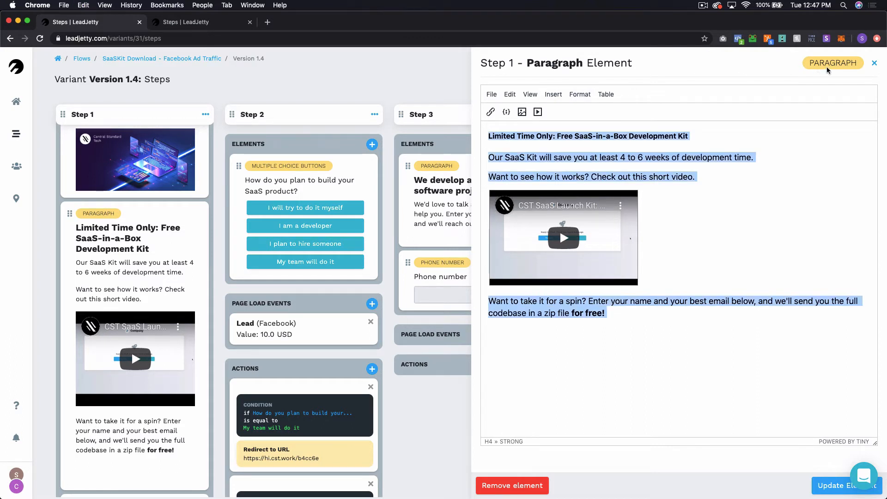
click(212, 22)
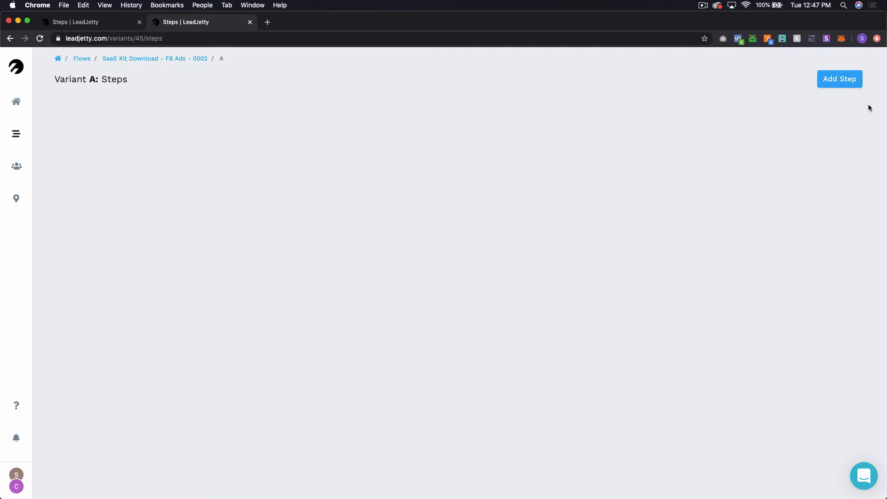
Step: Add Step 1 to Variant A with a rich-text paragraph holding the pasted SaaS kit content
click(844, 88)
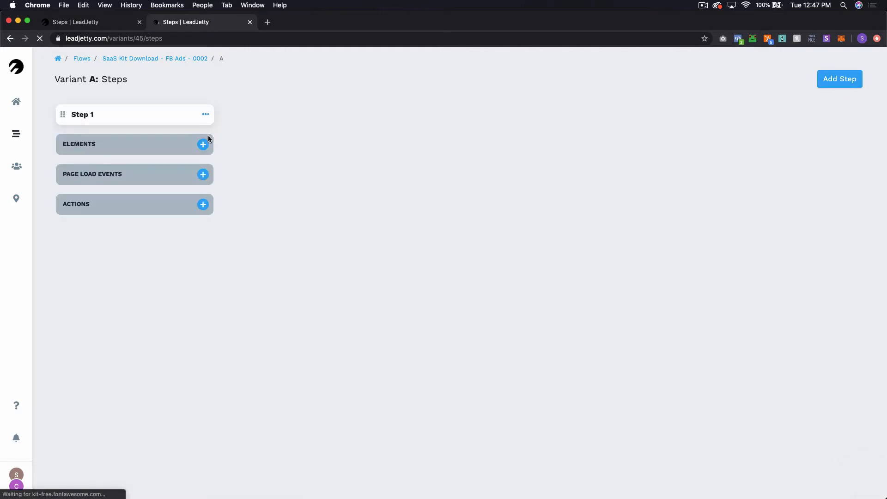
click(203, 144)
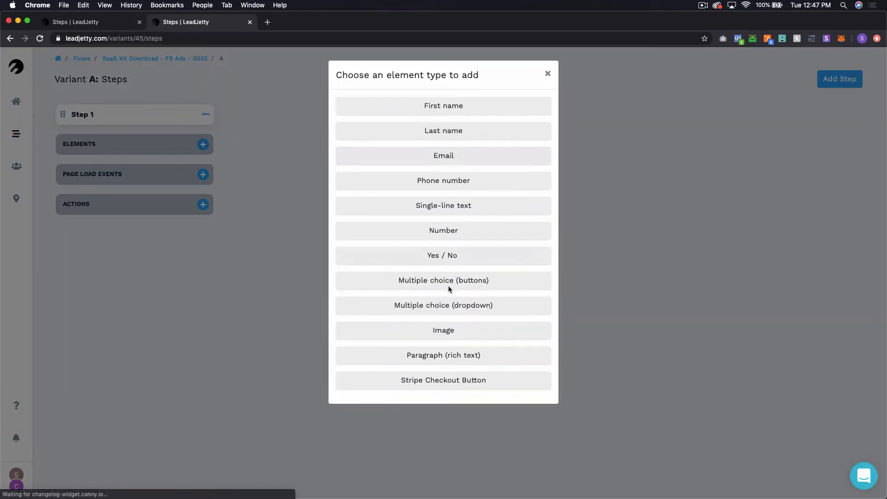
click(462, 361)
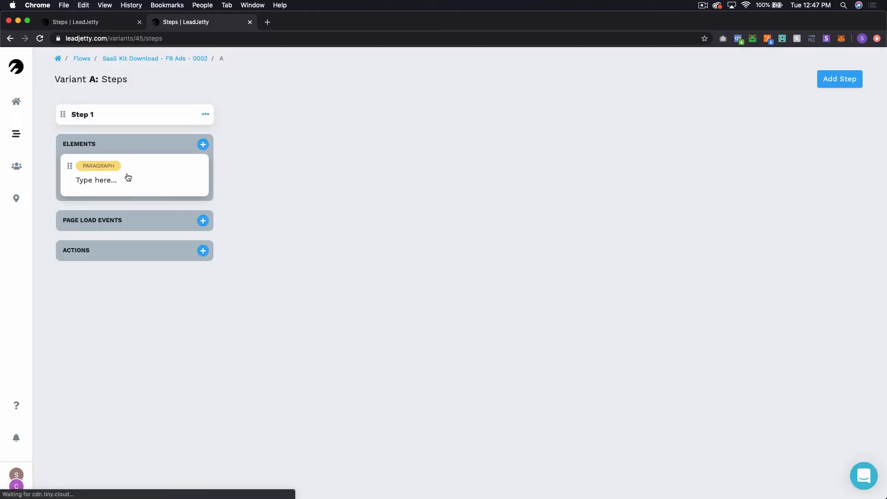
click(128, 177)
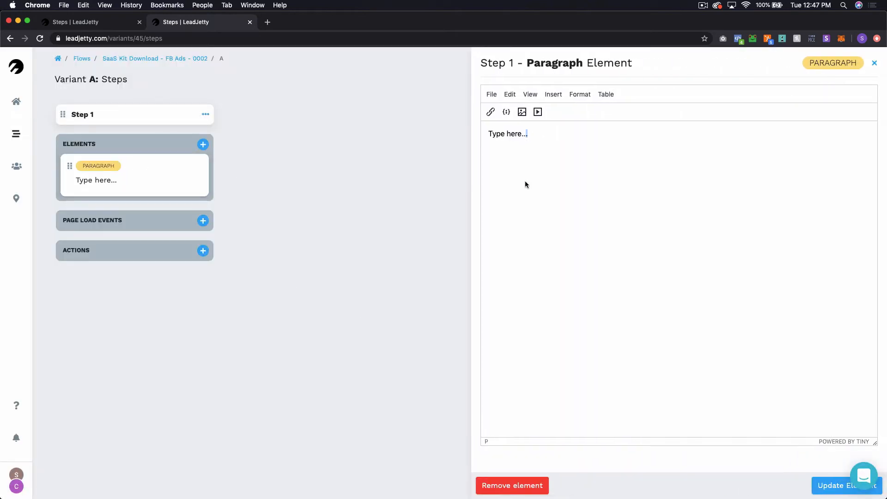
key(super+a)
key(super+v)
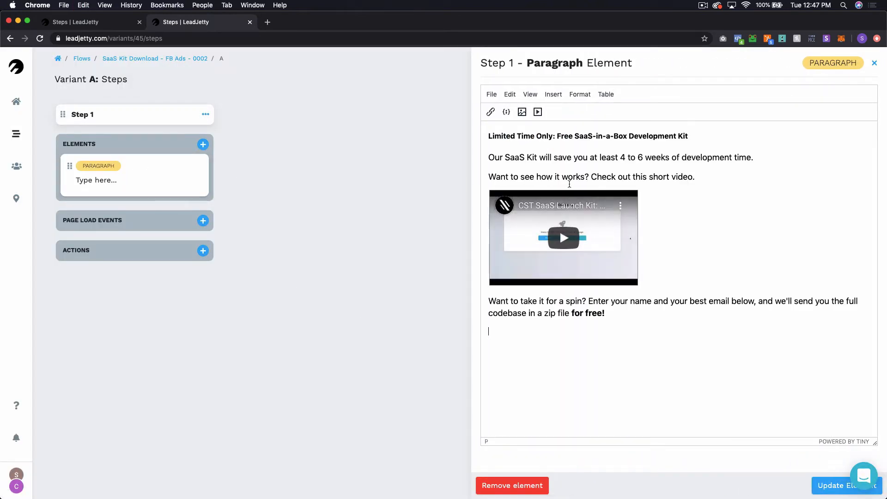
key(BackSpace)
click(841, 485)
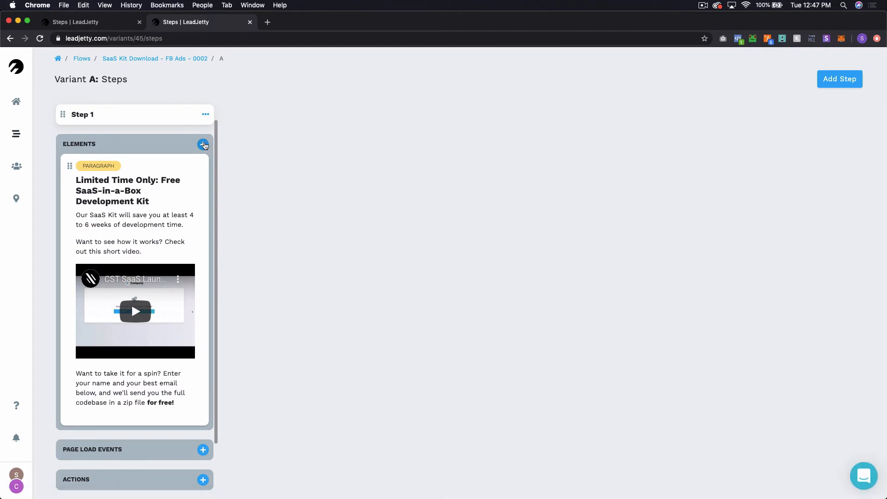
Step: Add an empty image element below the paragraph in Step 1
click(204, 144)
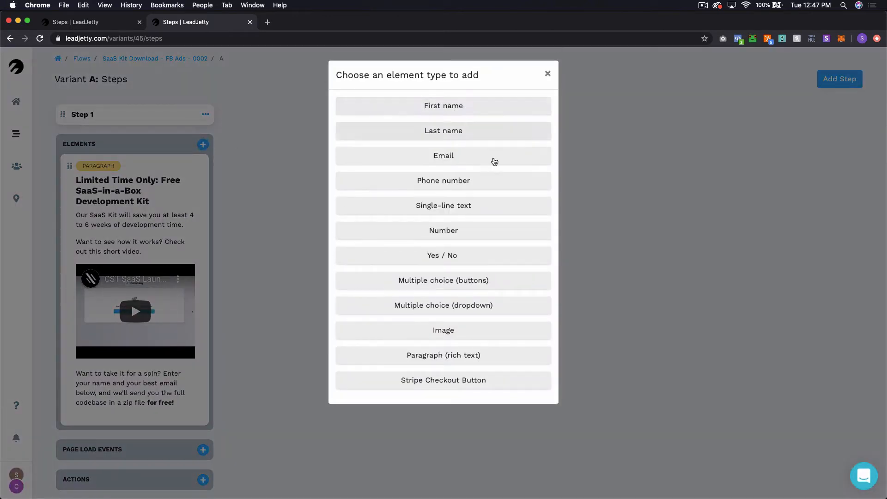
click(459, 331)
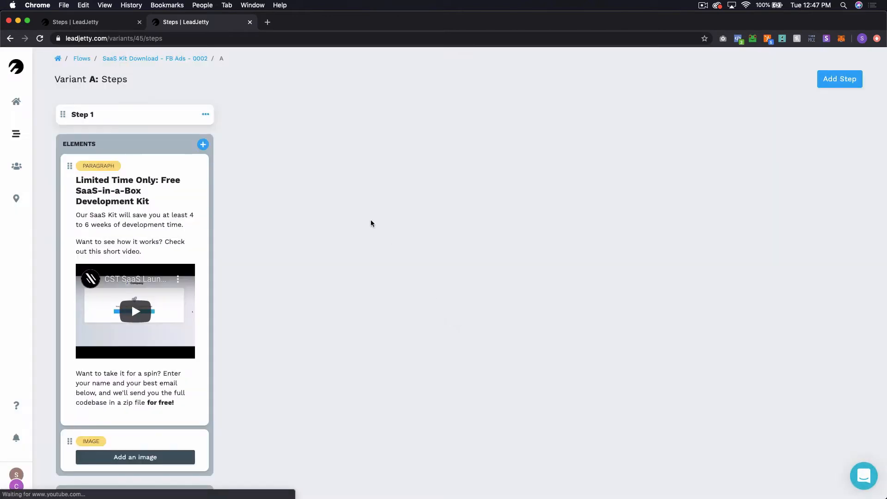
scroll(174, 305, down, 3)
Step: Open the image element's settings and browse for a file, cancelling the first attempt
click(165, 393)
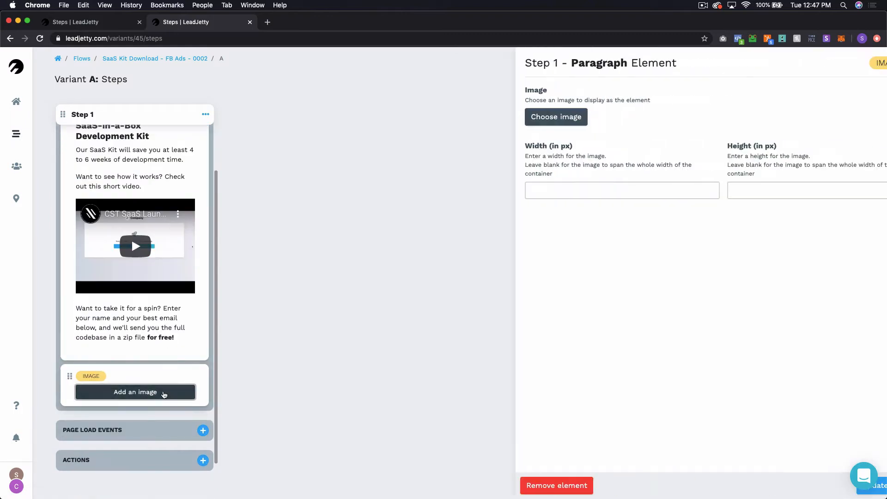
click(516, 118)
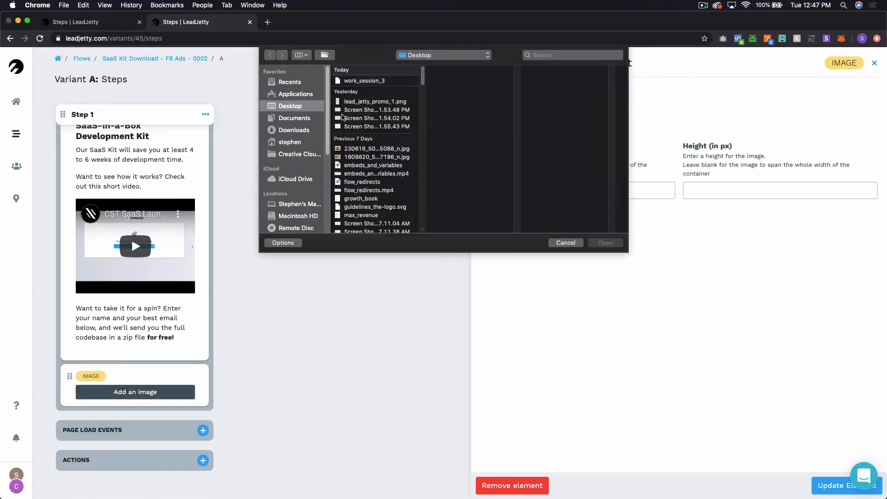
scroll(375, 106, down, 10)
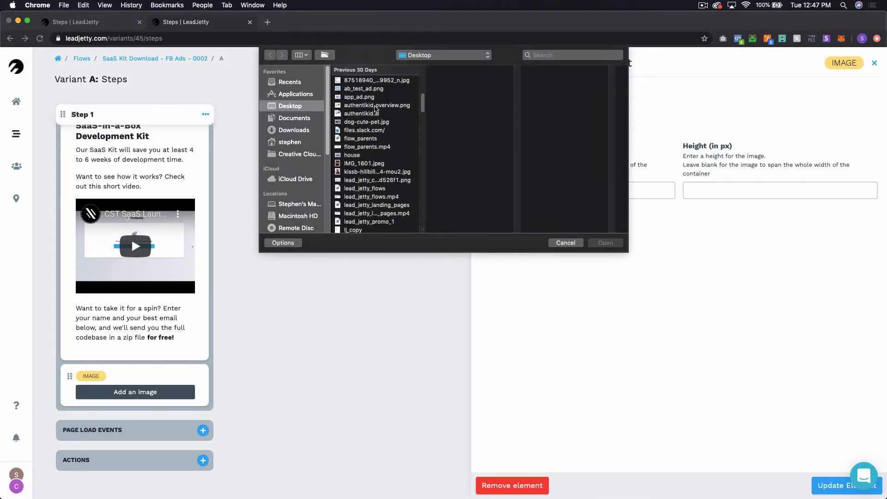
scroll(376, 108, down, 1)
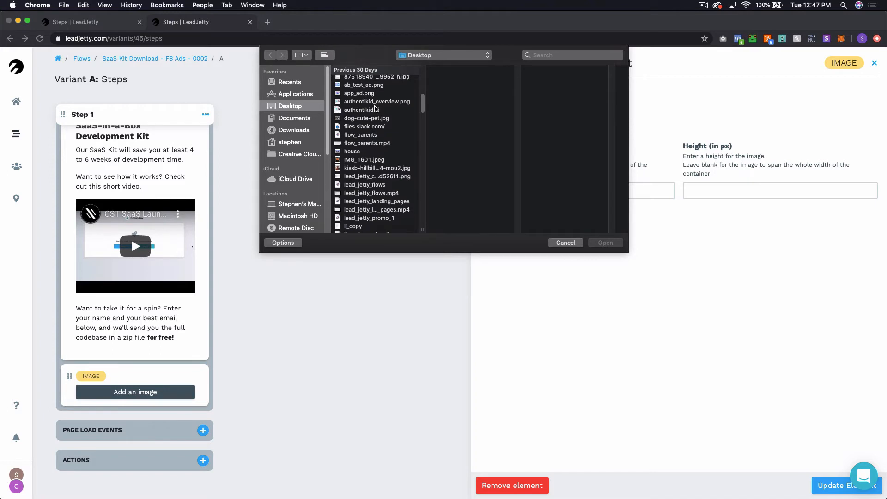
scroll(376, 108, down, 8)
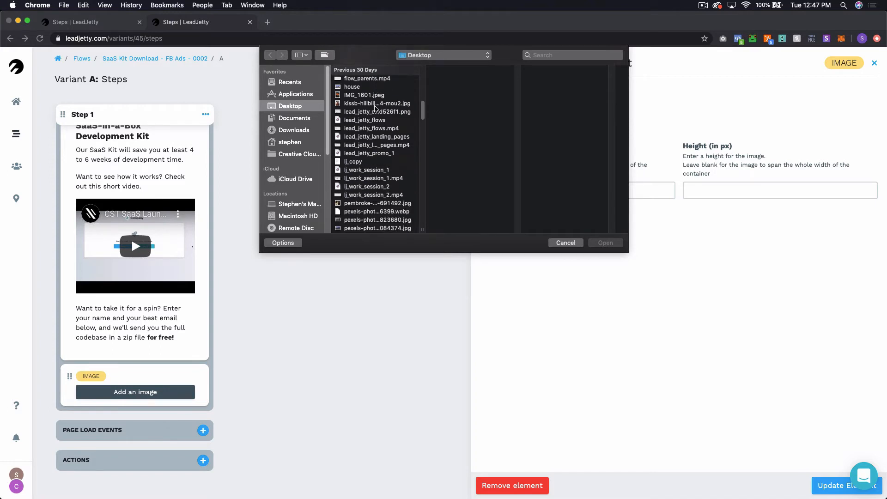
scroll(376, 109, down, 10)
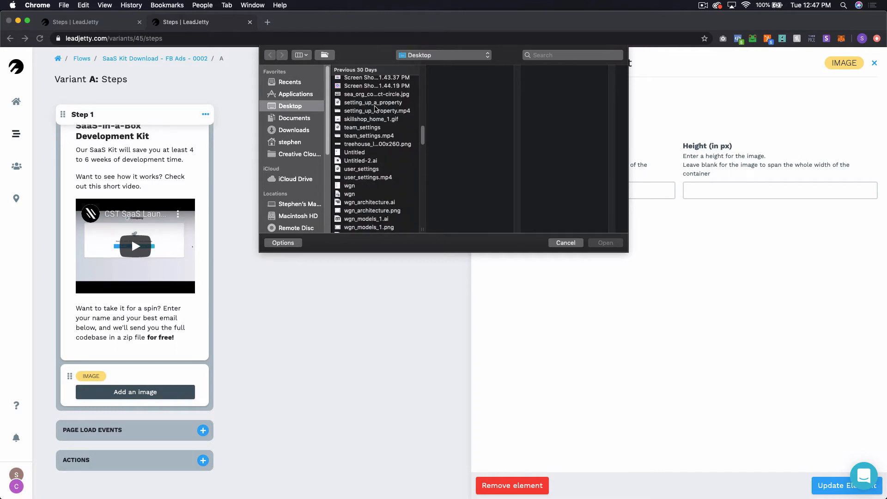
scroll(369, 105, up, 15)
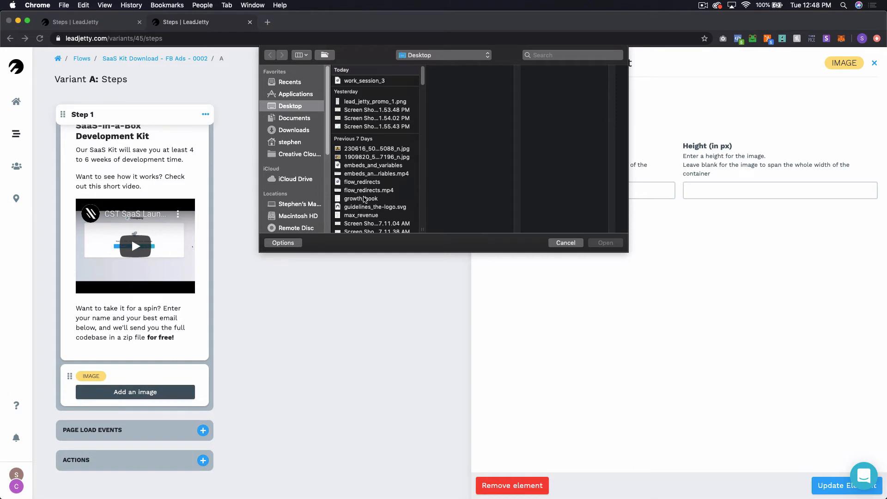
click(565, 242)
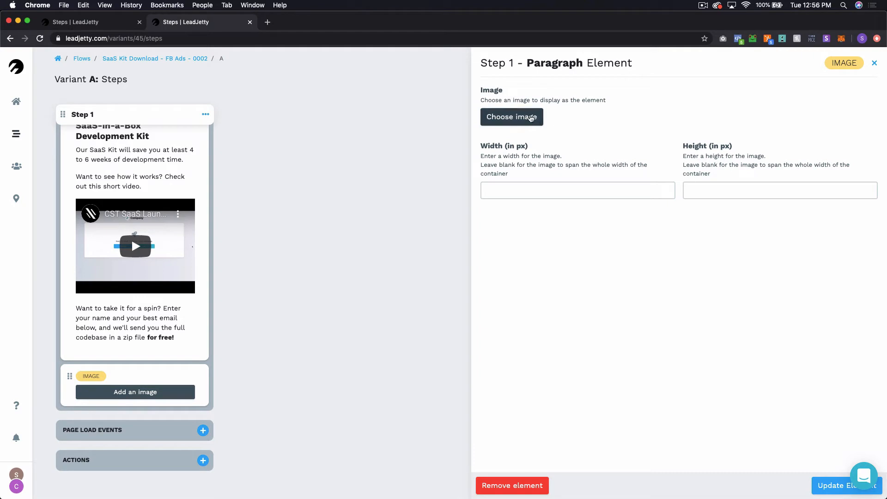
click(530, 118)
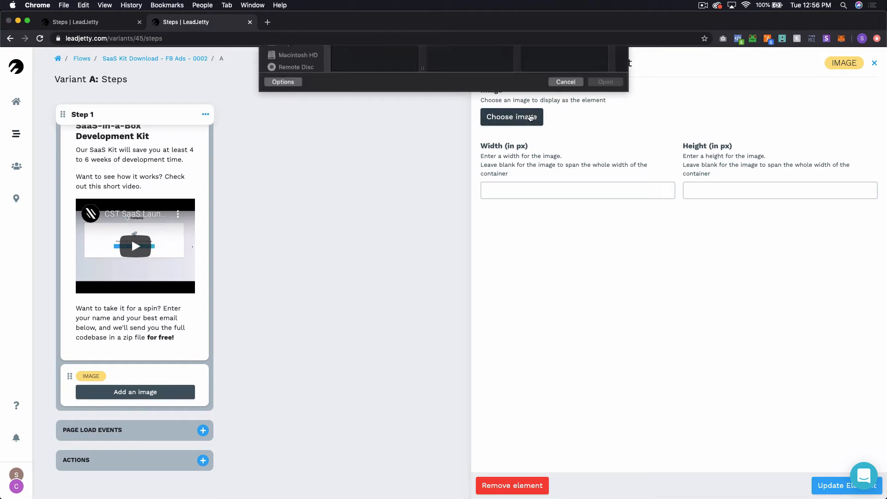
scroll(365, 127, down, 3)
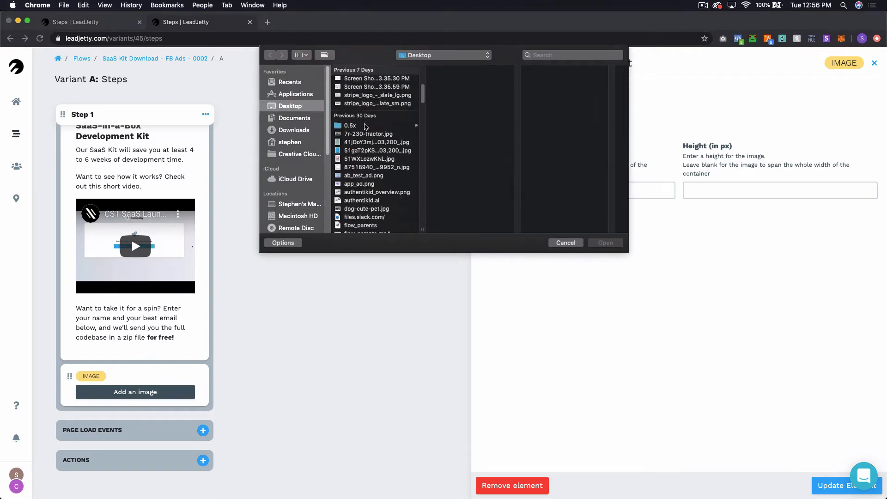
click(356, 126)
click(463, 97)
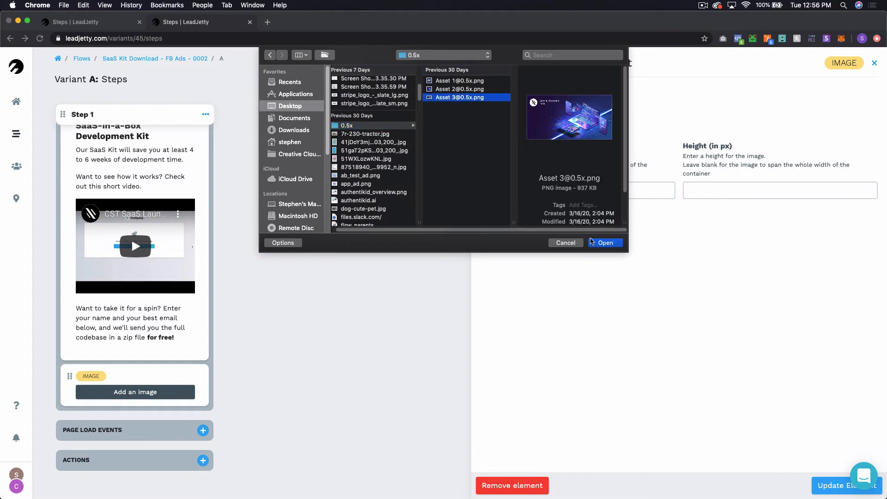
click(604, 243)
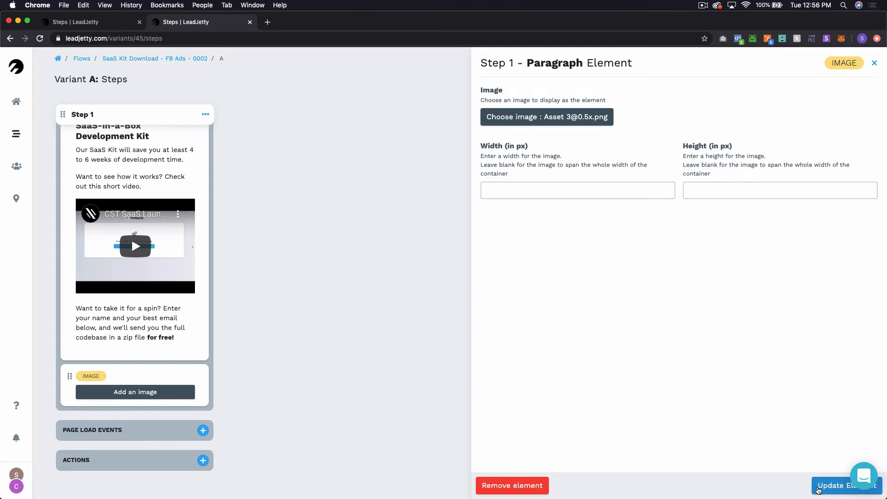
click(819, 489)
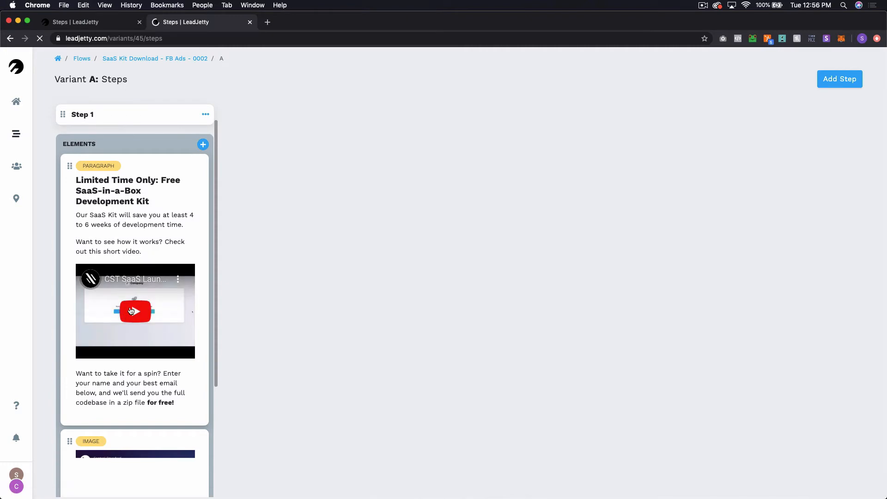
drag(68, 441, 69, 166)
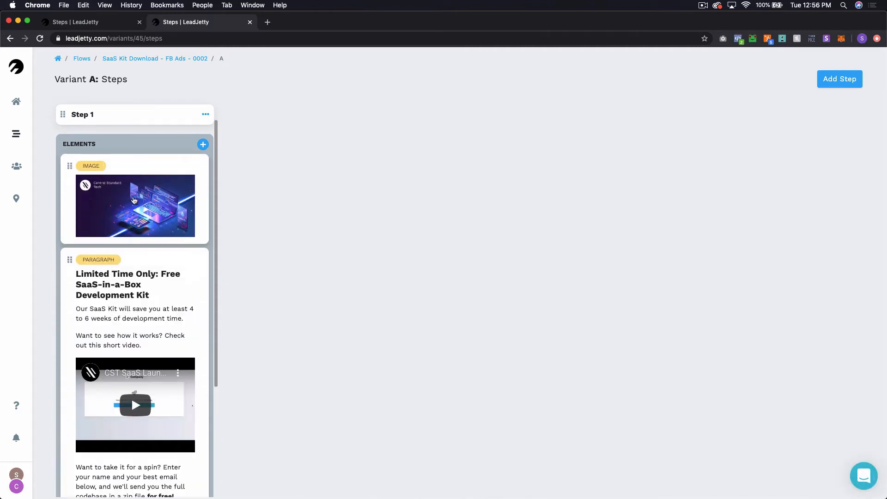
Step: Add a First name field and then an Email field below the SaaS Kit paragraph
click(203, 144)
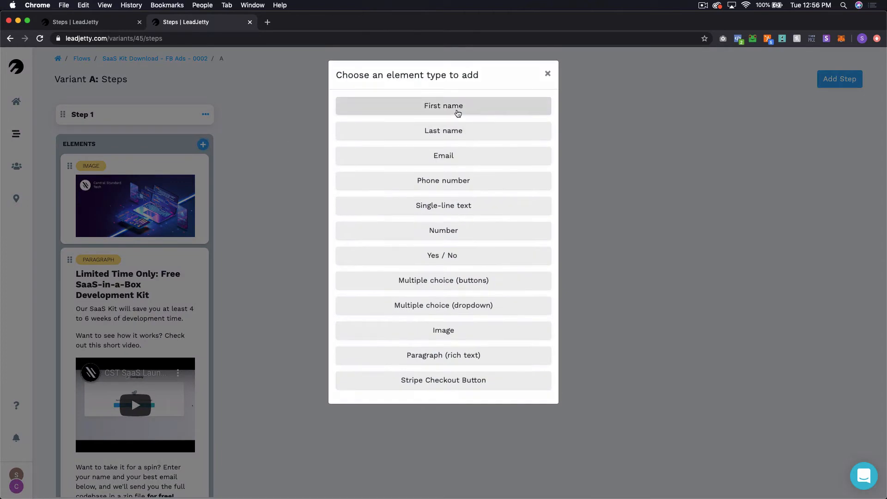
click(458, 113)
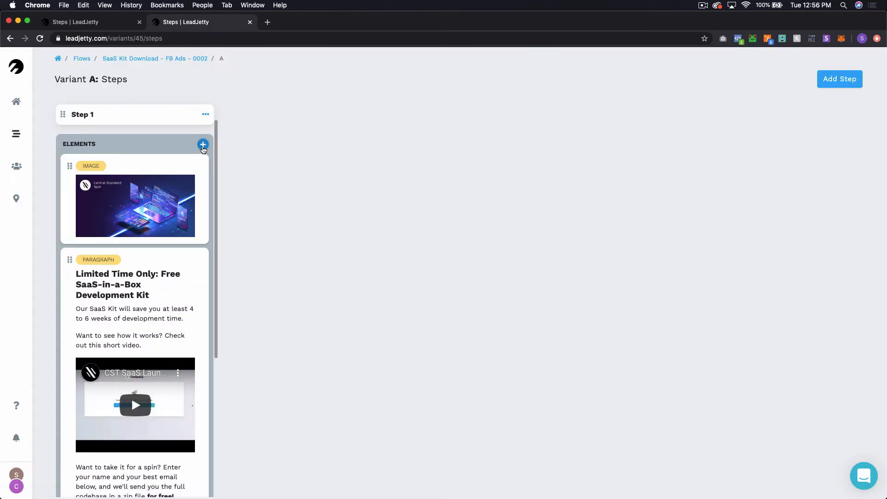
click(202, 147)
click(385, 157)
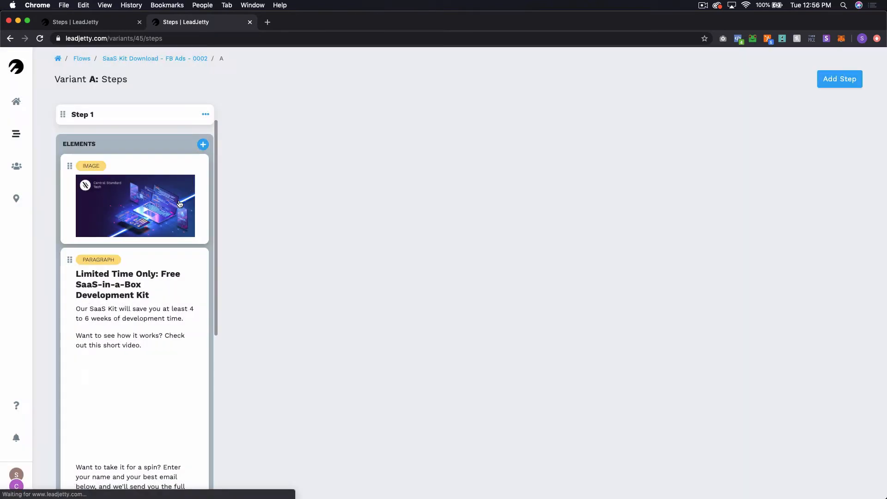
scroll(173, 227, down, 6)
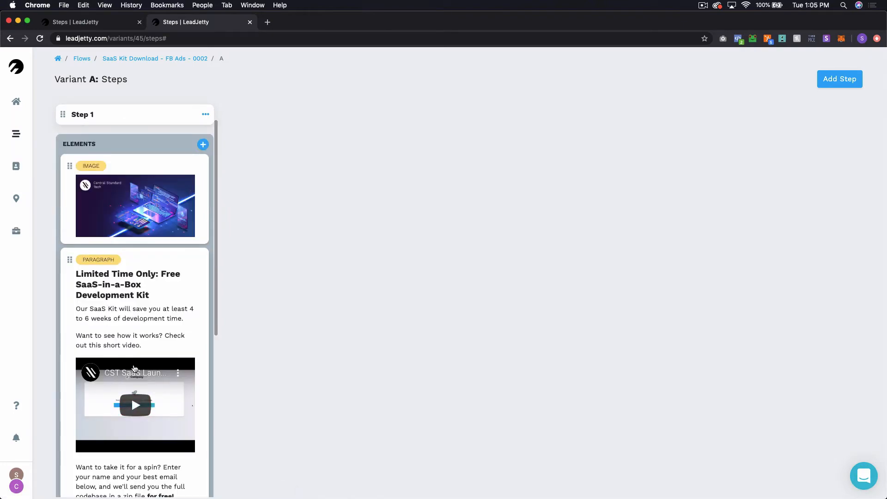
scroll(131, 396, down, 6)
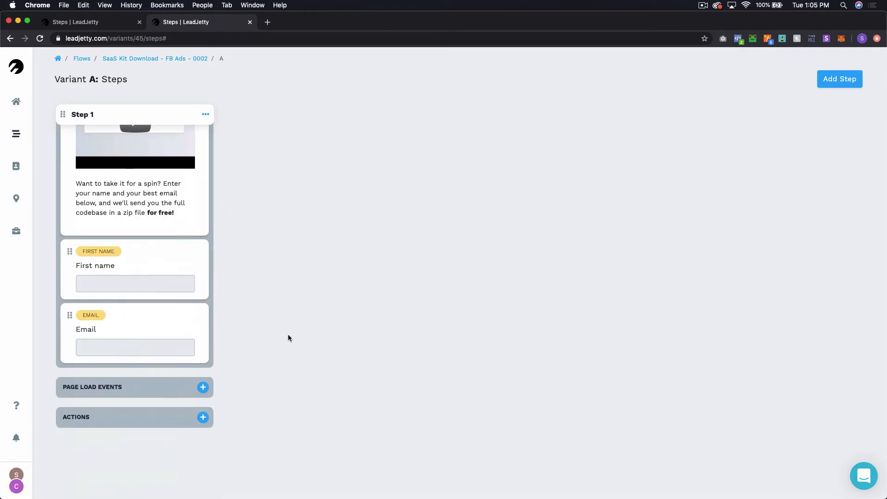
Step: Set the First name field's variable name to first_name
click(193, 270)
click(520, 170)
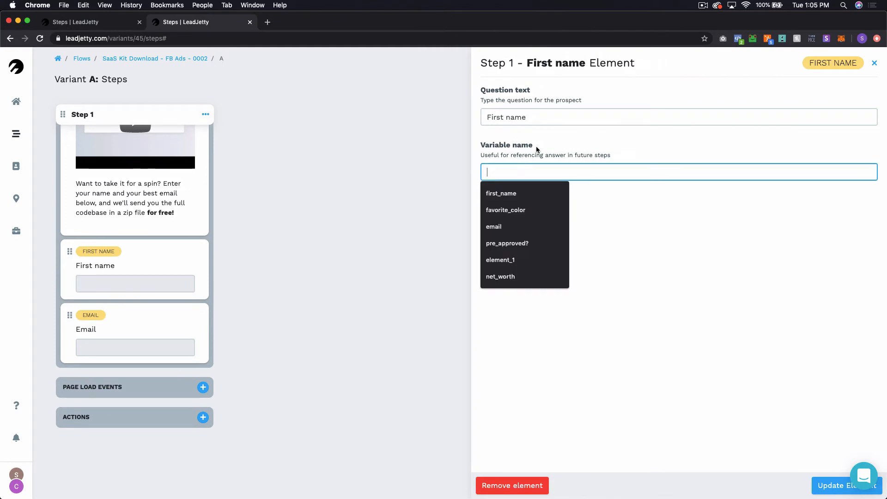
click(540, 205)
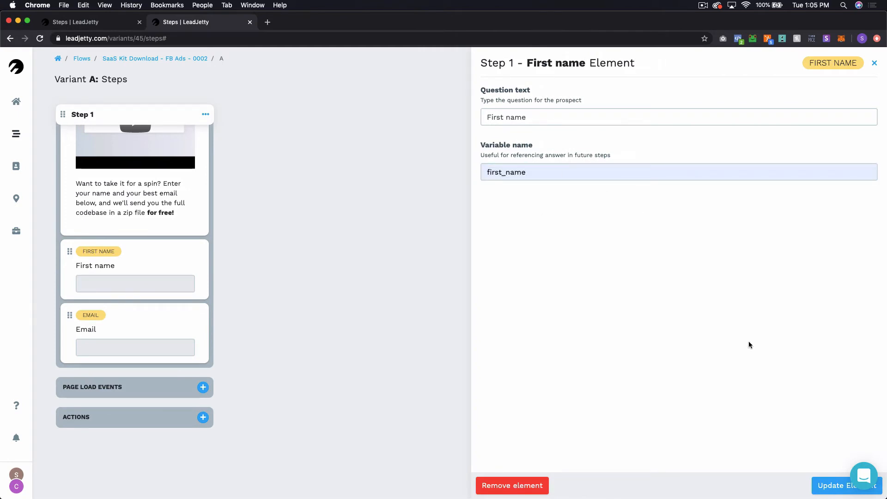
click(839, 486)
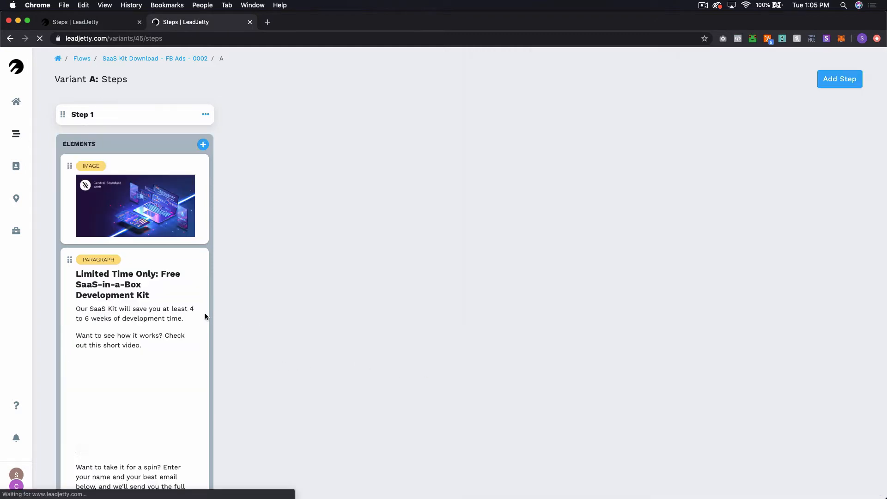
Step: Set the Email field's variable name to email
scroll(156, 346, down, 5)
click(154, 341)
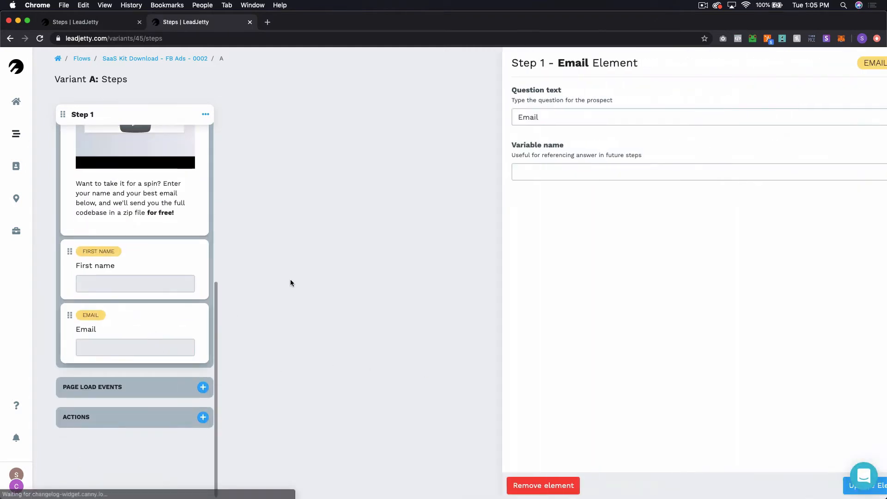
click(566, 168)
text(emali)
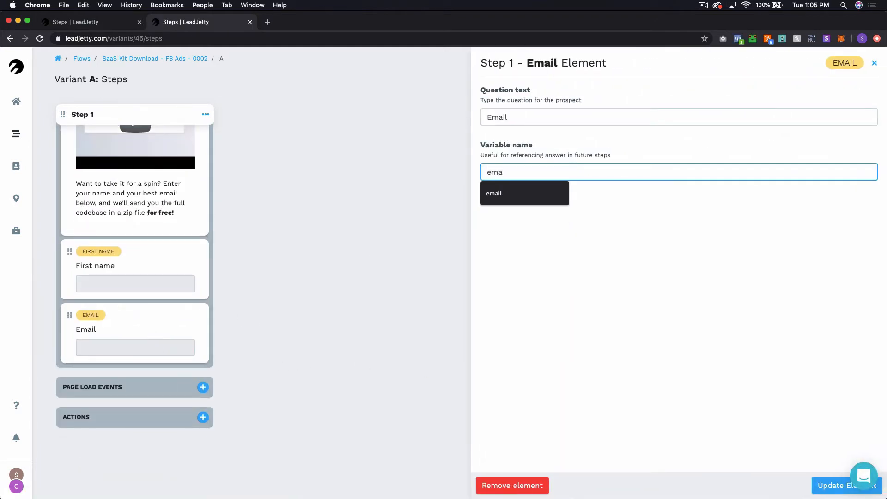
key(BackSpace)
text(il)
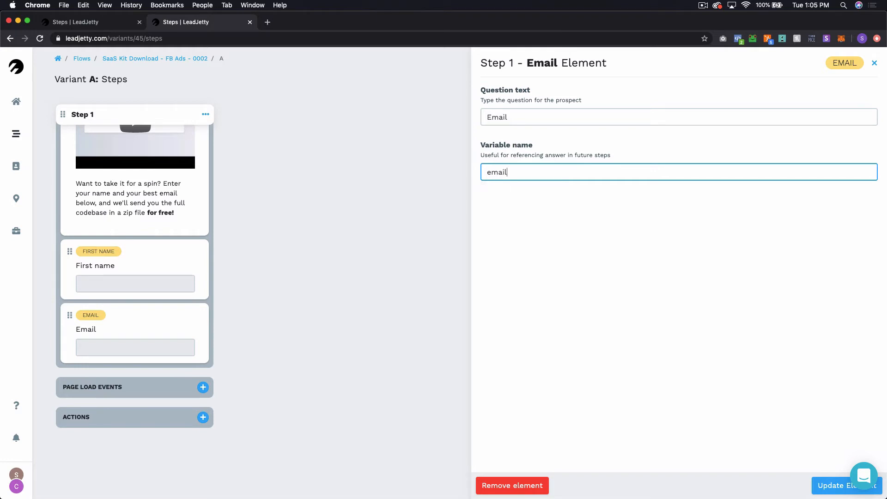
click(832, 485)
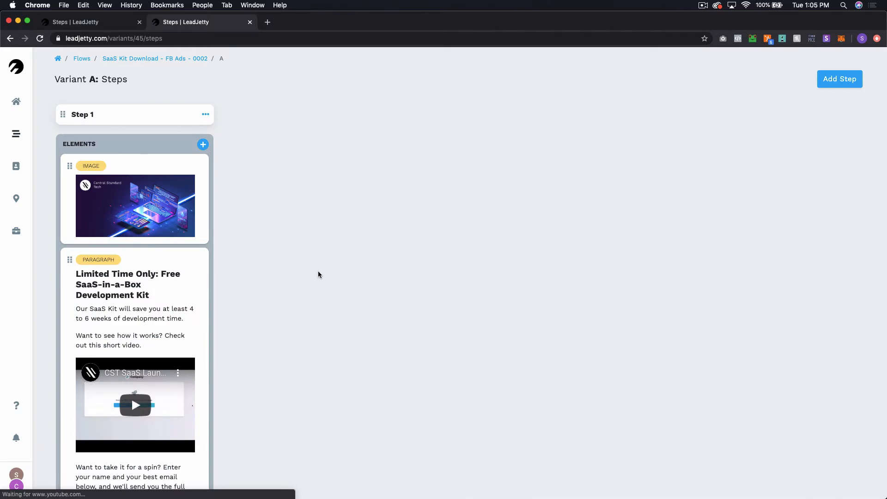
Step: Compare the fields with the Version 1.4 reference flow, then return to Variant A's steps
scroll(138, 313, down, 8)
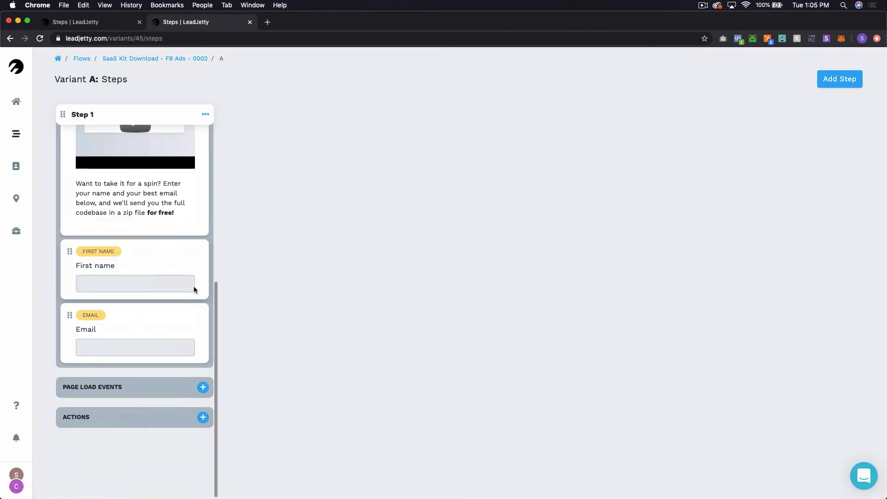
scroll(184, 322, up, 7)
scroll(184, 322, down, 7)
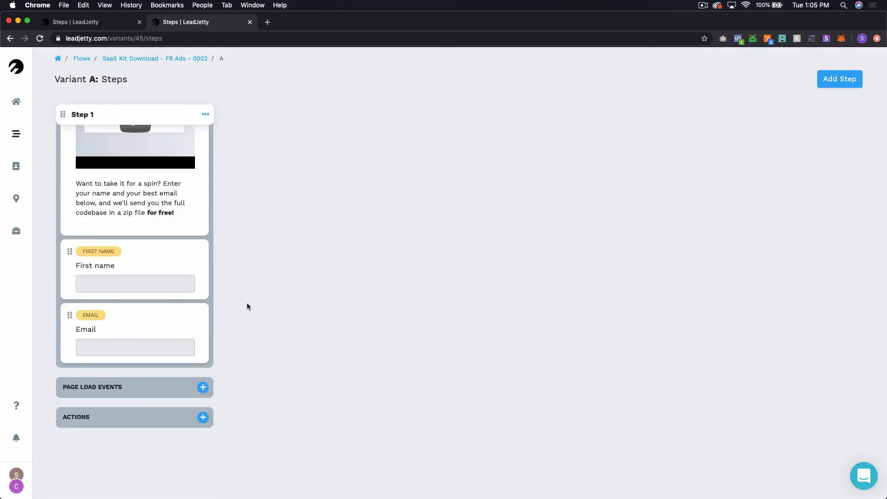
click(105, 22)
scroll(151, 170, down, 10)
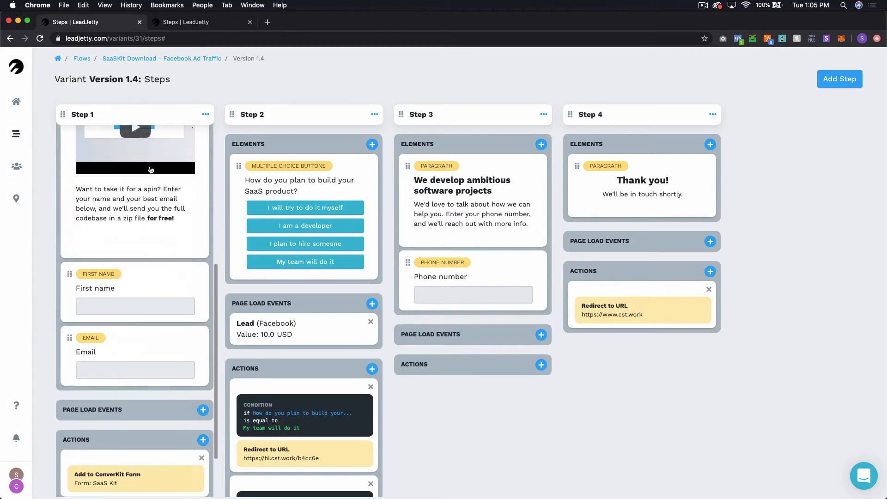
scroll(150, 170, up, 10)
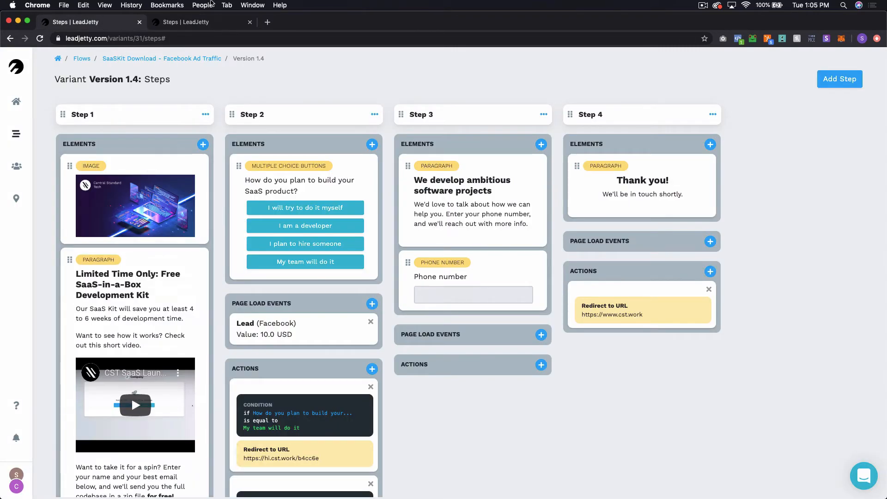
click(190, 23)
Step: Add a ConvertKit 'Add email subscriber to form' action for the SaaS Kit form, skipping logic, then view Version 1.4
click(203, 417)
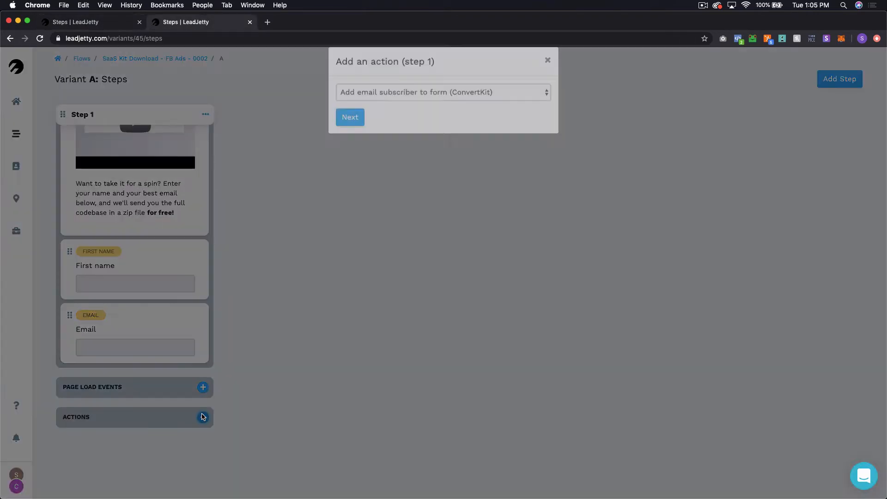
click(428, 111)
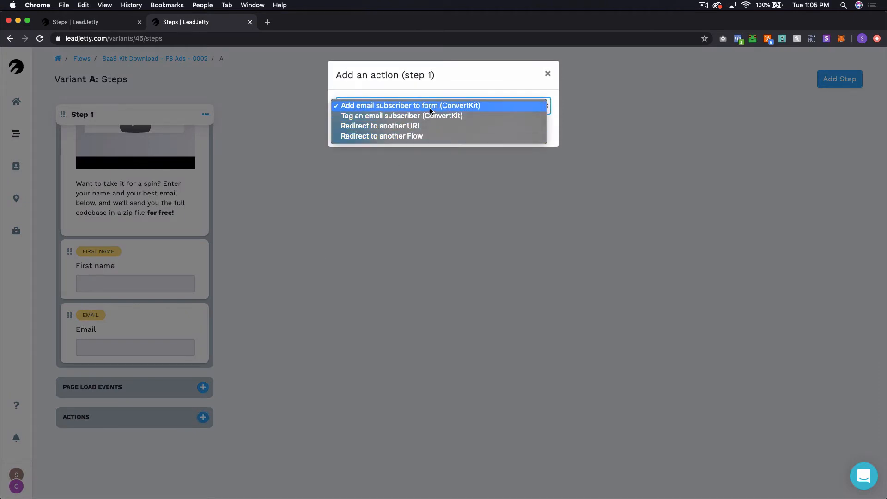
click(430, 108)
click(356, 133)
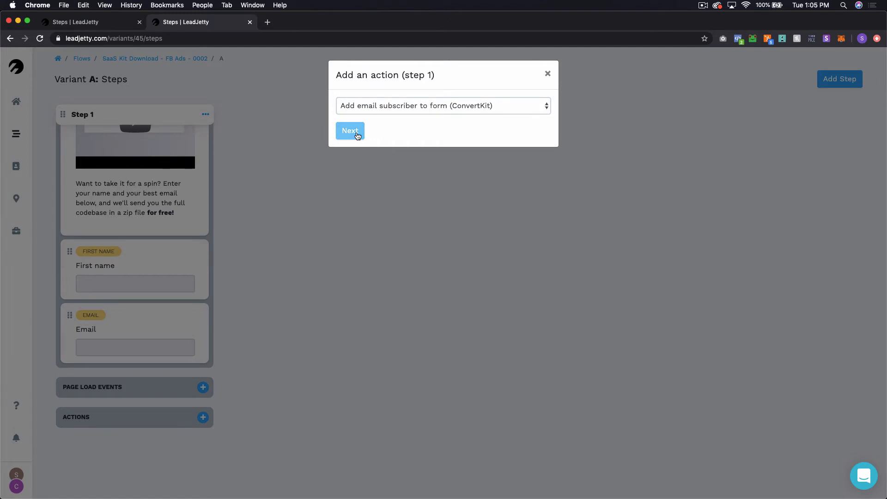
click(414, 164)
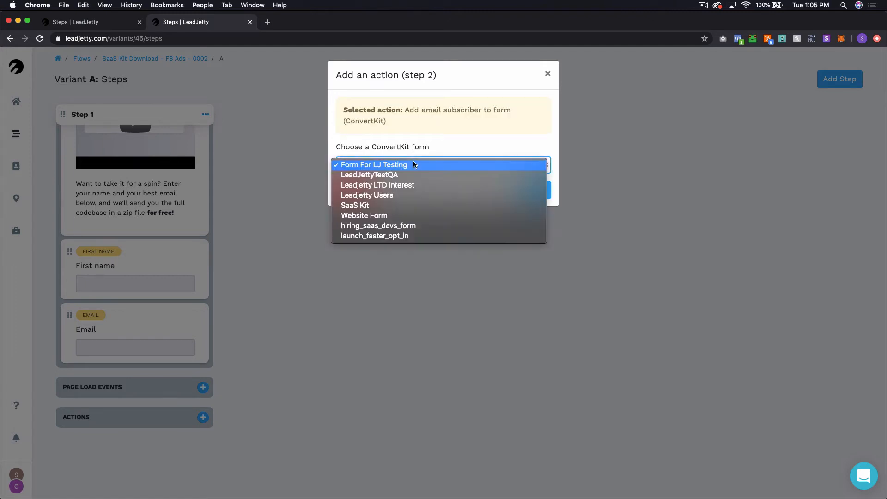
click(400, 205)
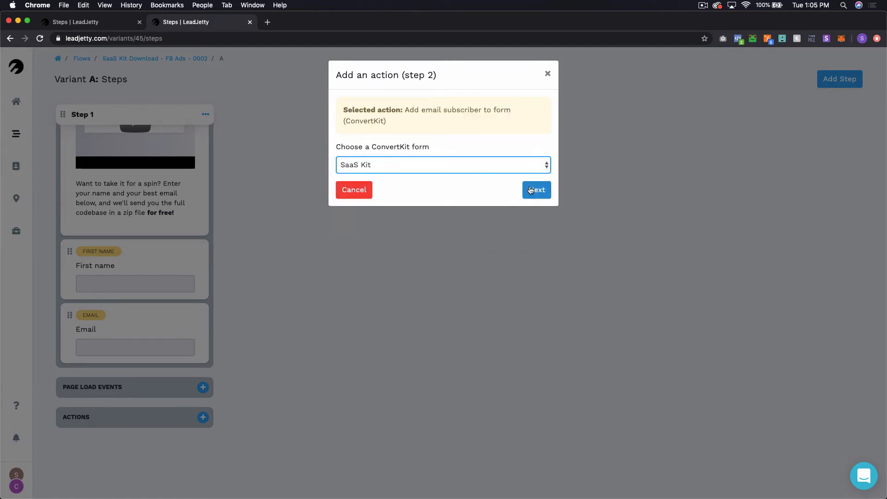
click(533, 193)
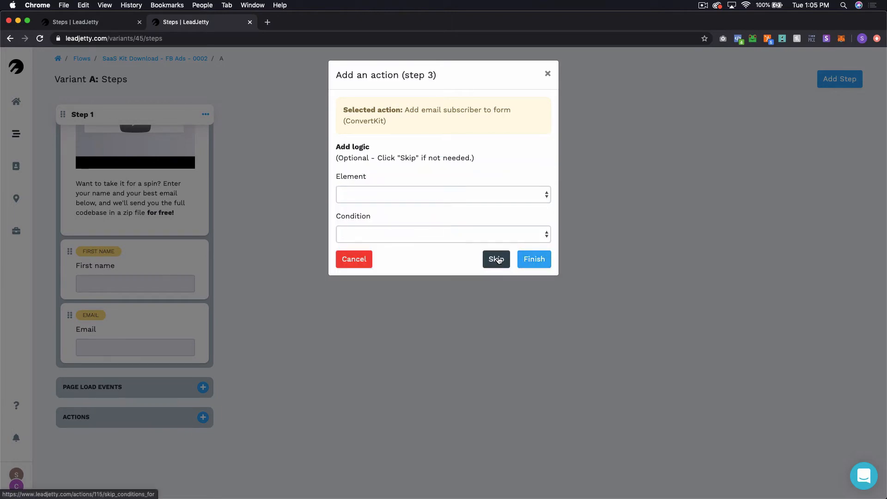
click(497, 259)
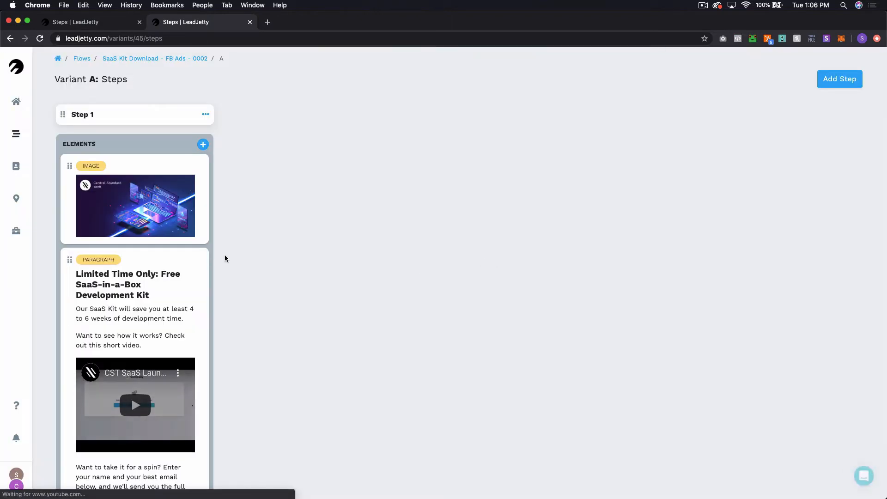
scroll(175, 258, down, 2)
scroll(175, 258, up, 7)
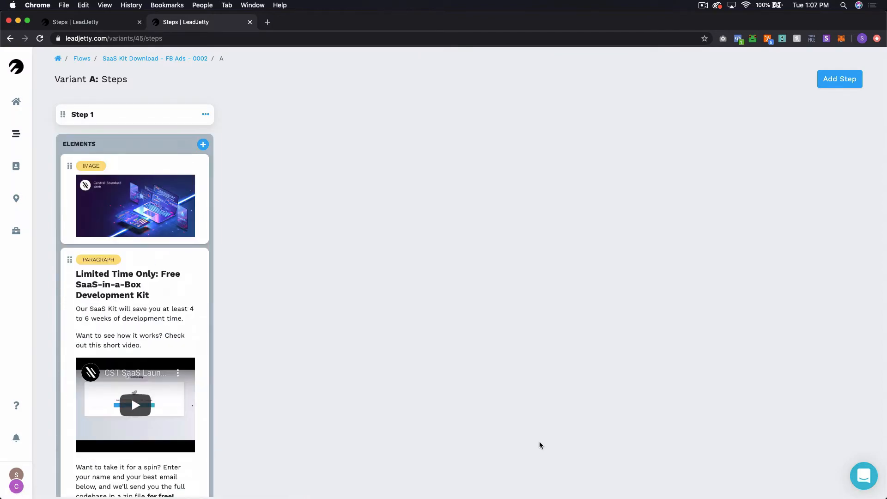
key(ctrl+shift+Tab)
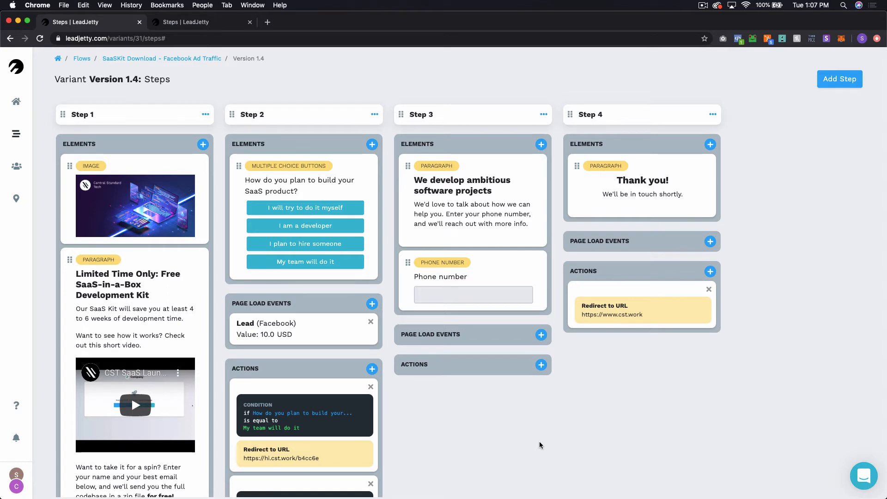
Step: Add Step 2 to Variant A with a Multiple choice (buttons) element and open its settings
scroll(307, 354, down, 1)
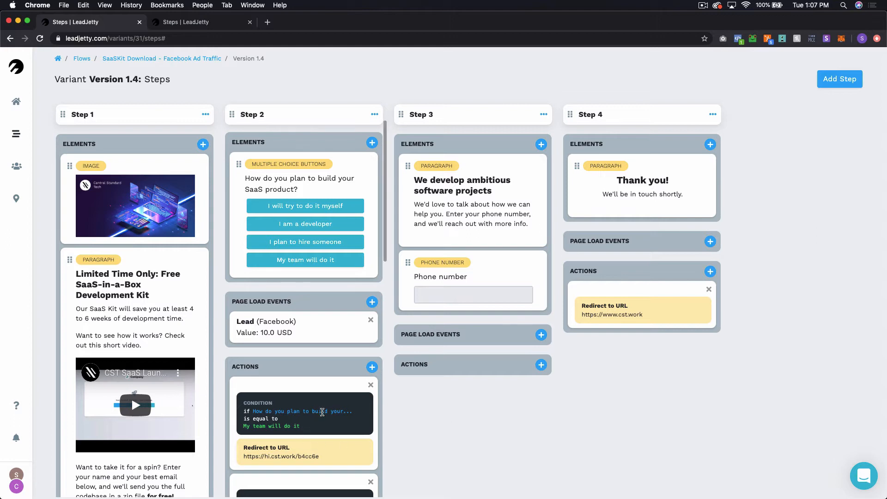
scroll(306, 348, down, 5)
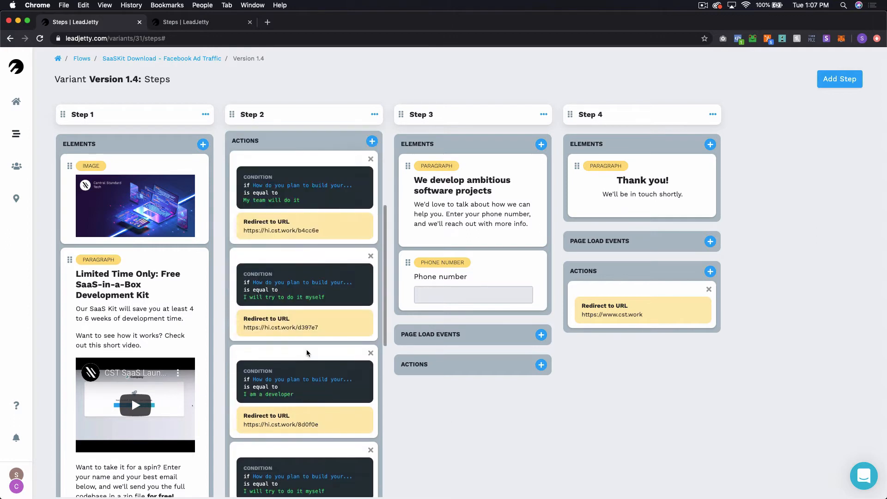
scroll(307, 375, up, 5)
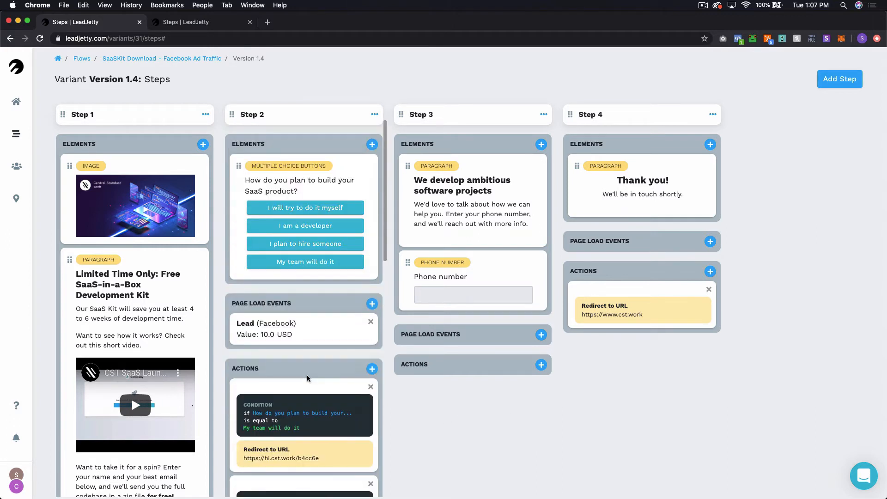
key(ctrl+Tab)
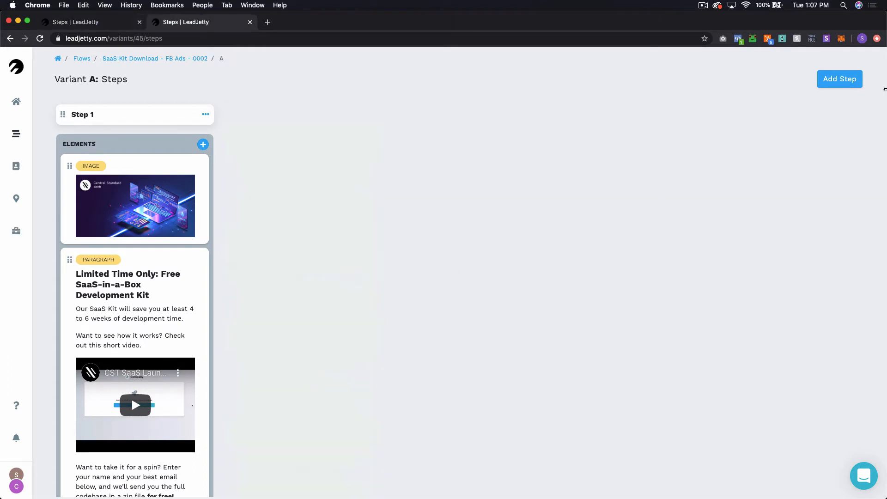
click(850, 84)
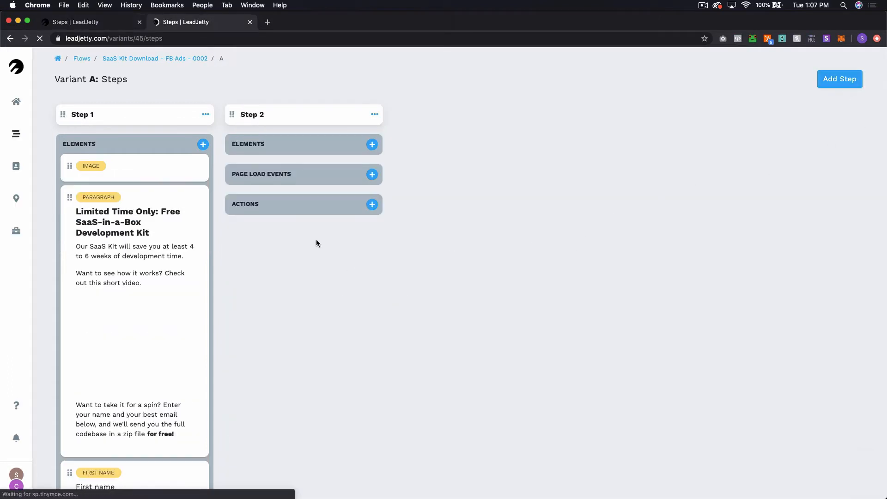
click(372, 144)
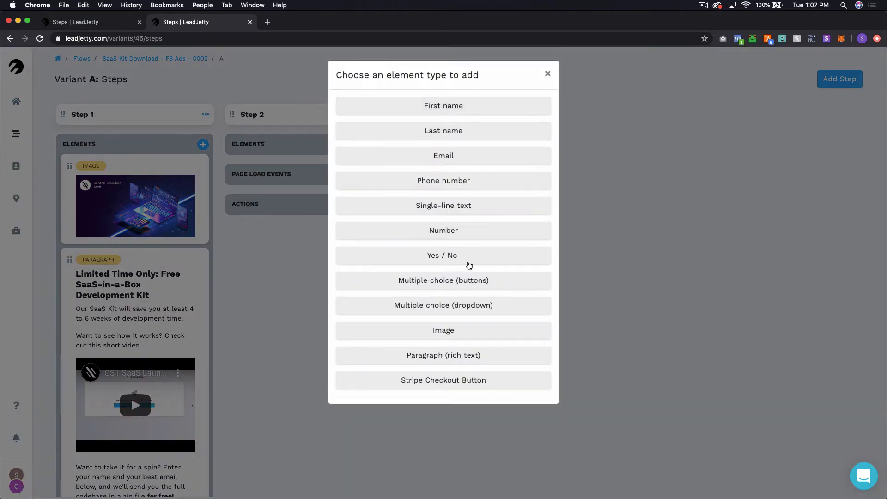
click(485, 279)
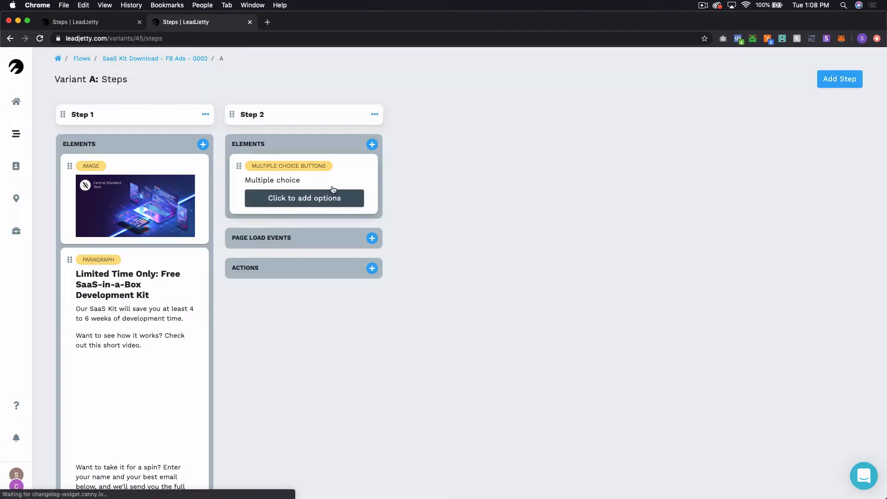
click(333, 193)
Step: Enter the question 'How do you plan to build your SaaS product?' and check Version 1.4's answers
click(598, 110)
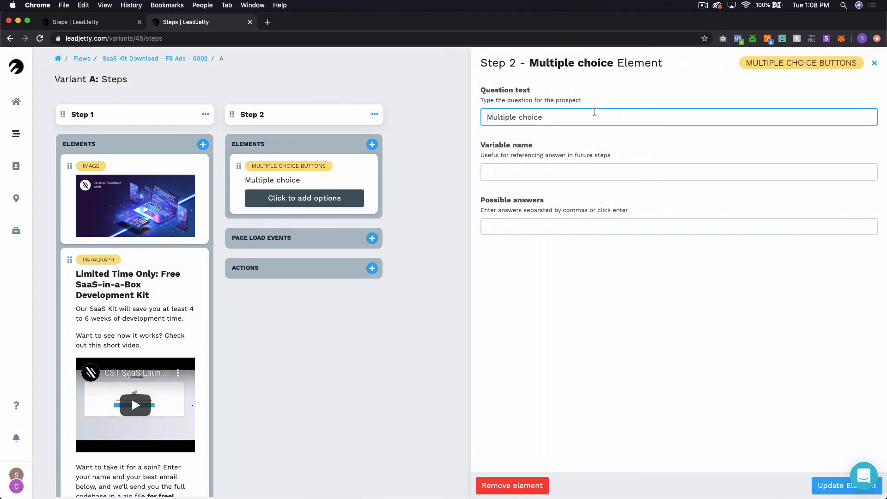
key(super+a)
text(How )
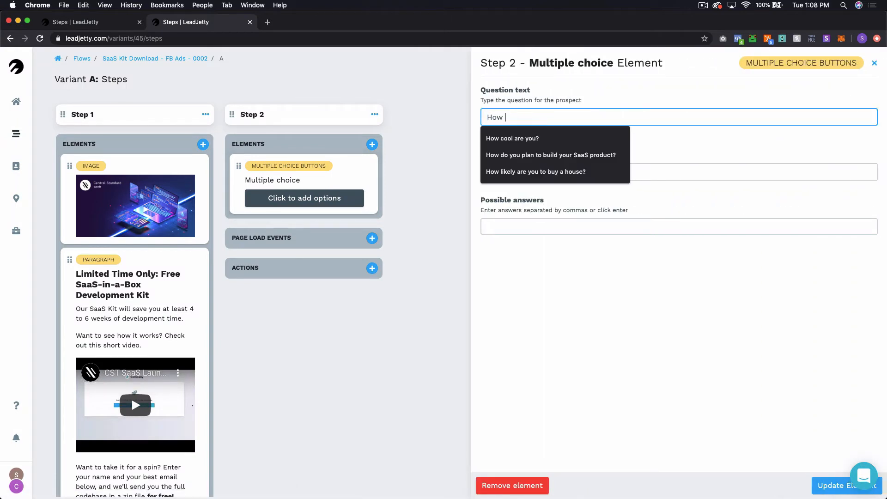
text(to)
key(BackSpace)
key(BackSpace)
text(d)
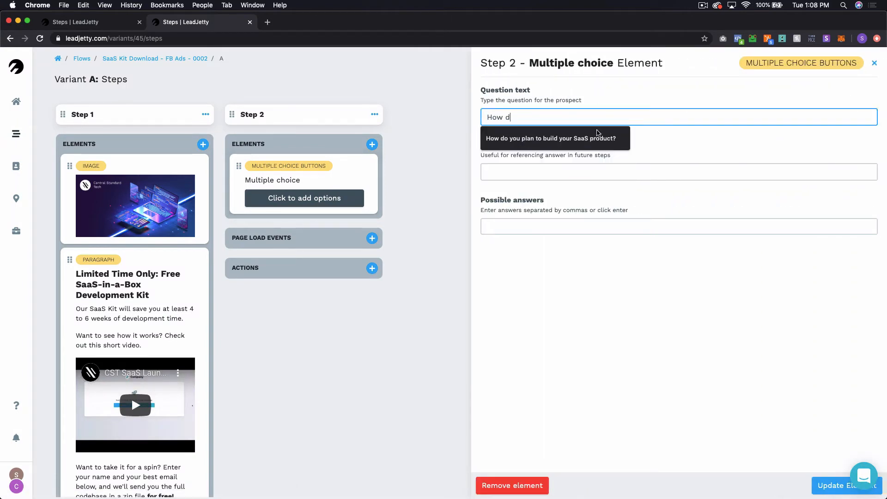
click(598, 137)
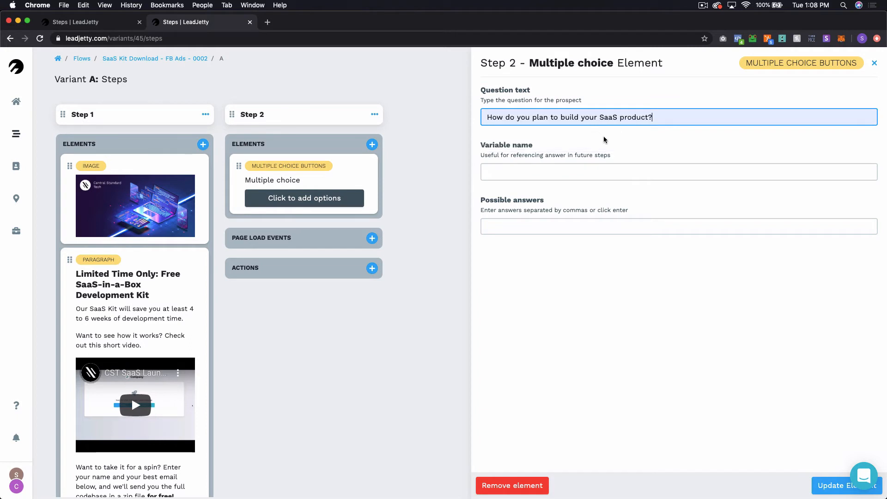
click(579, 170)
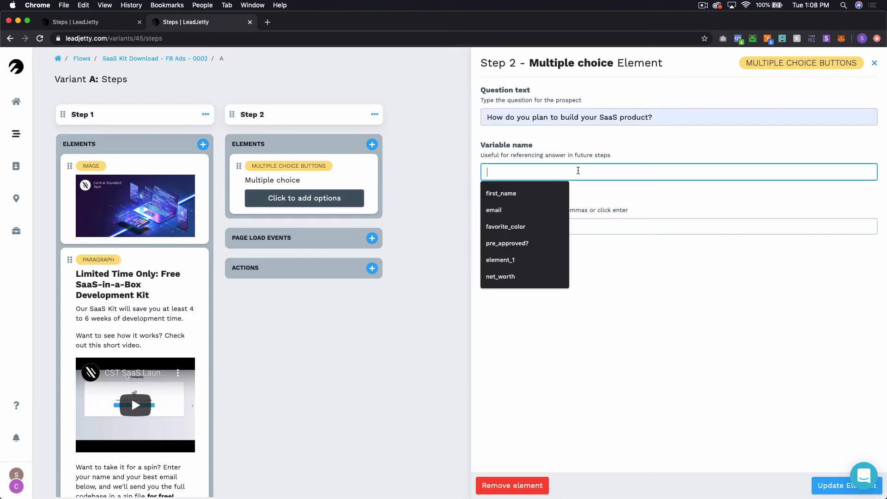
click(596, 153)
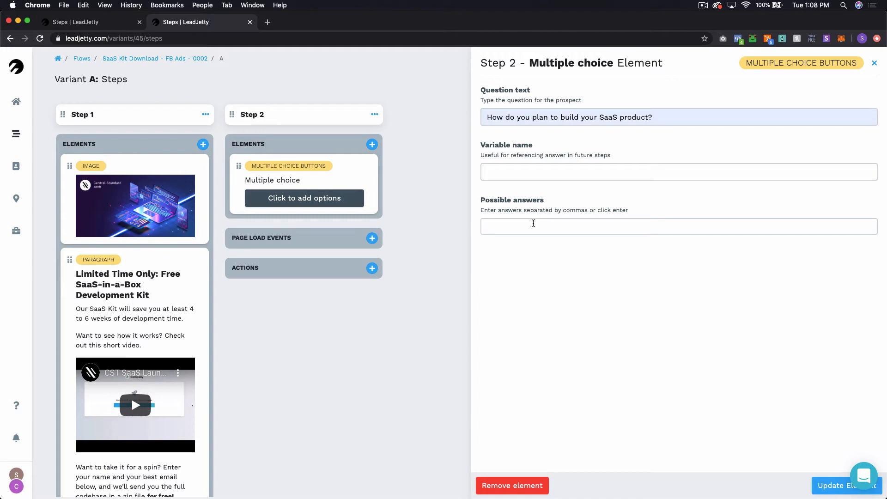
key(ctrl+Tab)
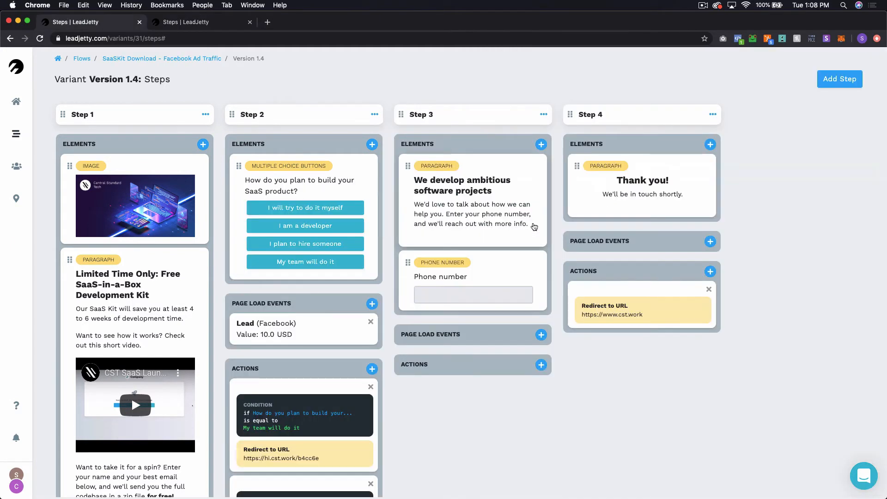
key(ctrl+Tab)
Step: Add answers 'I will try to do it myself', 'I am a developer', 'I plan to hire someone', 'My team will do it' and save
click(533, 224)
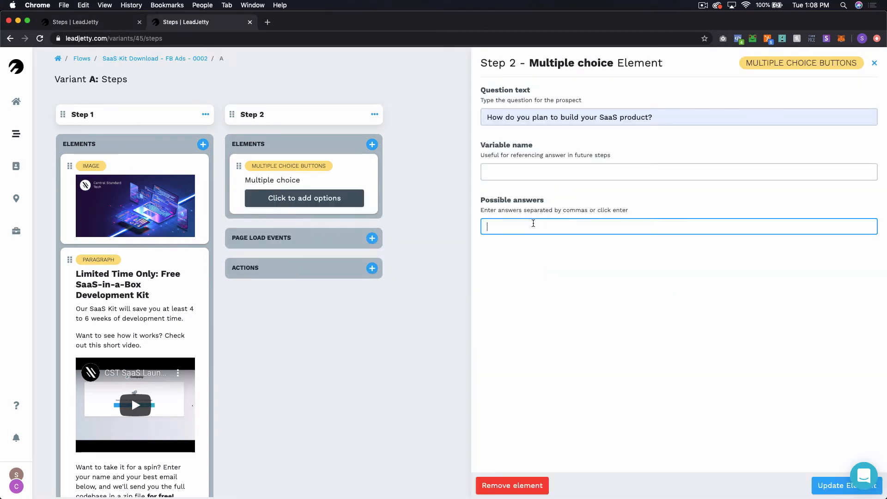
text(I will try)
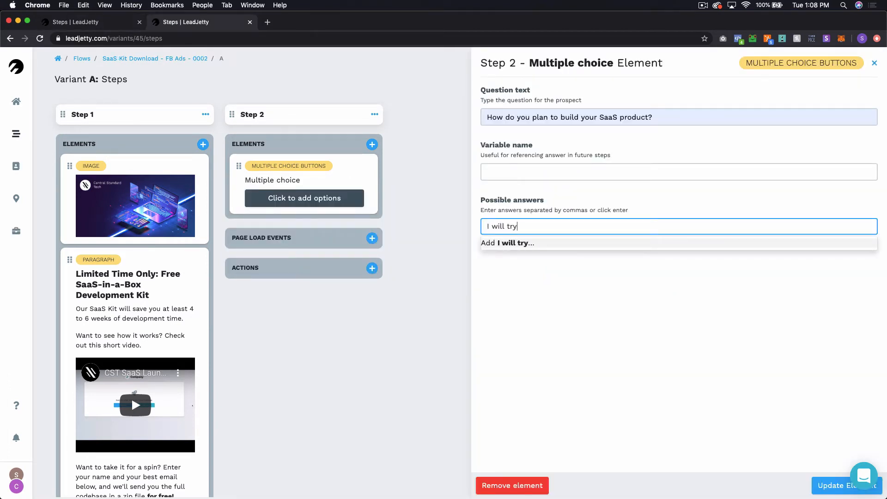
text( to do it myself)
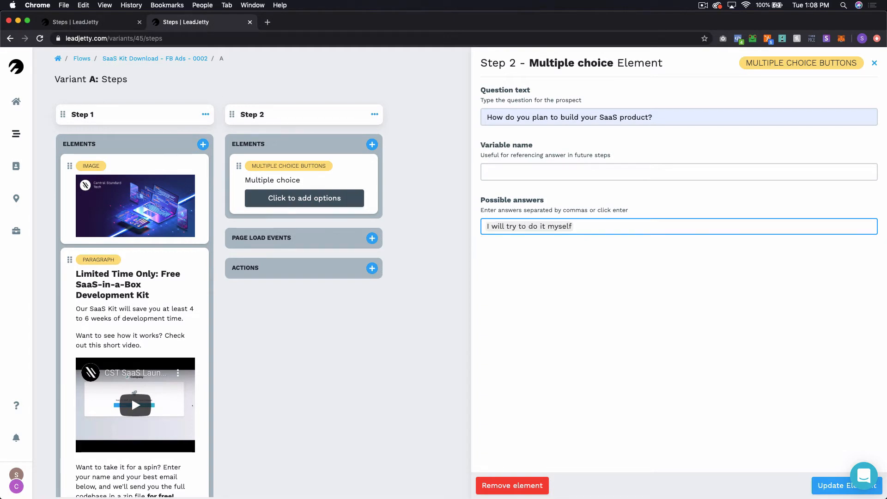
key(ctrl+Tab)
key(ctrl+Tab)
text(I)
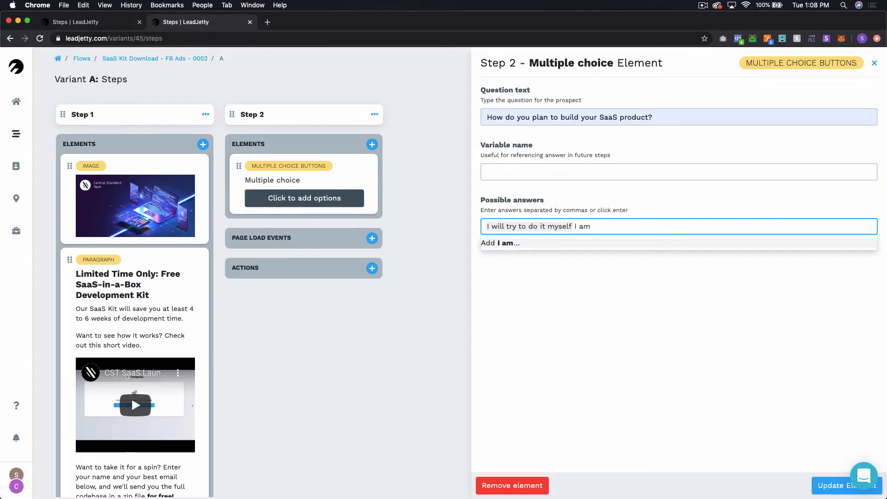
text( am a developer)
key(Return)
key(ctrl+Tab)
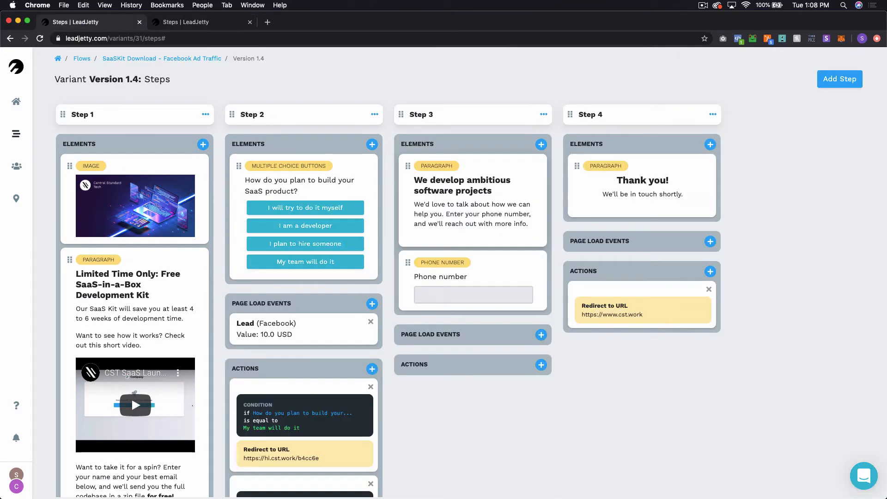
key(ctrl+Tab)
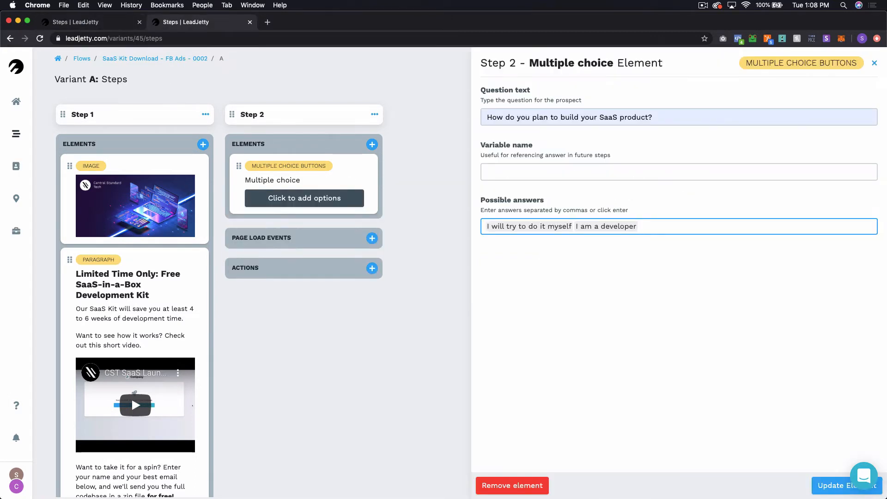
text(I plan to hir)
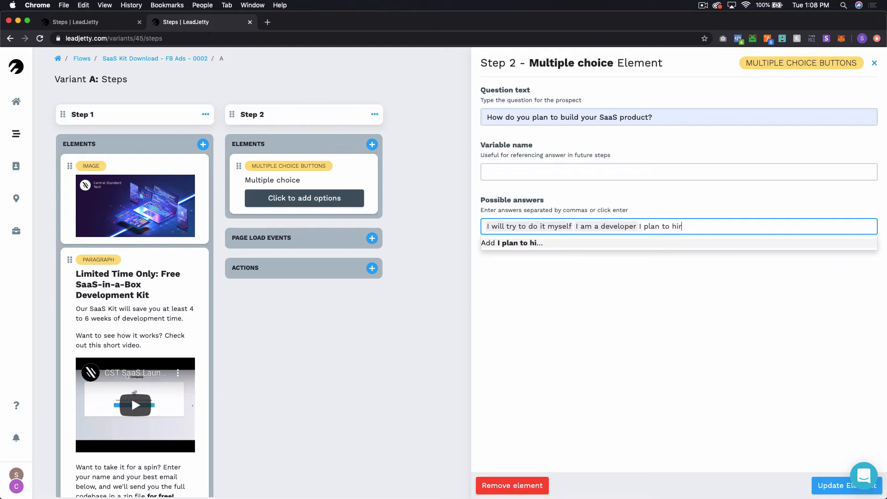
text(e somewone)
key(Return)
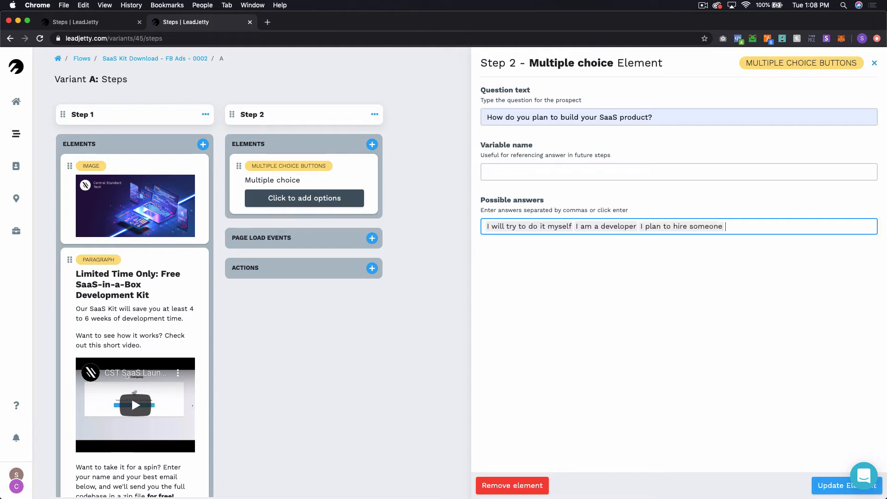
text(My team will do it)
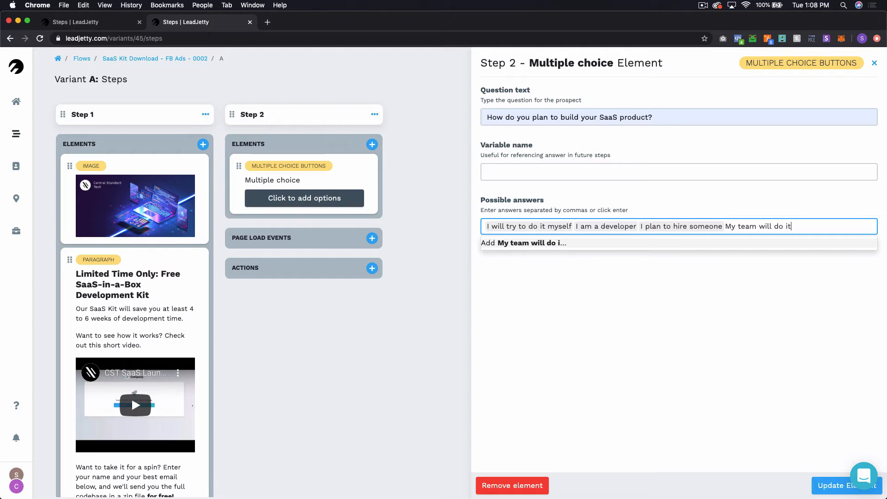
key(Return)
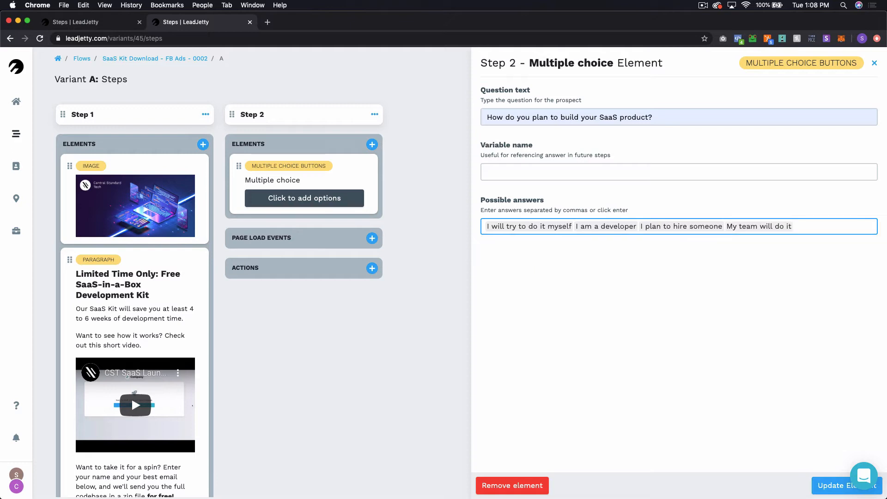
click(820, 485)
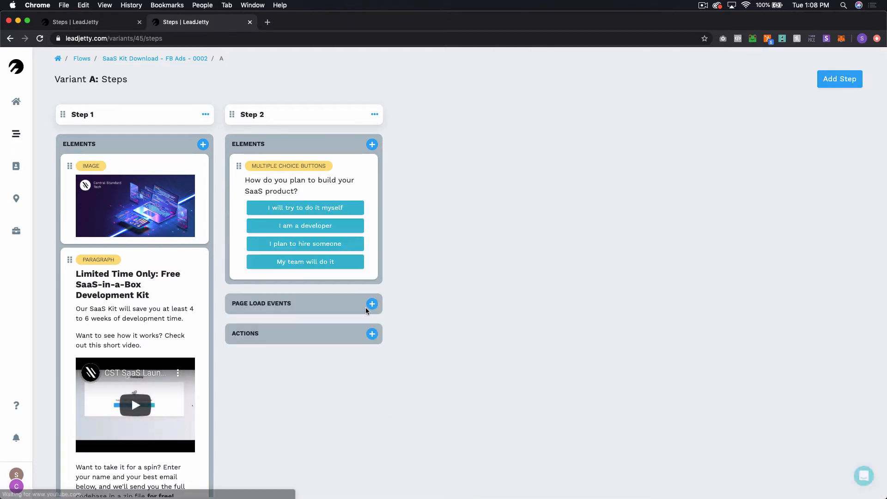
Step: Give step 2 a Facebook 'Lead' page load event valued at 10 USD
click(371, 304)
click(369, 117)
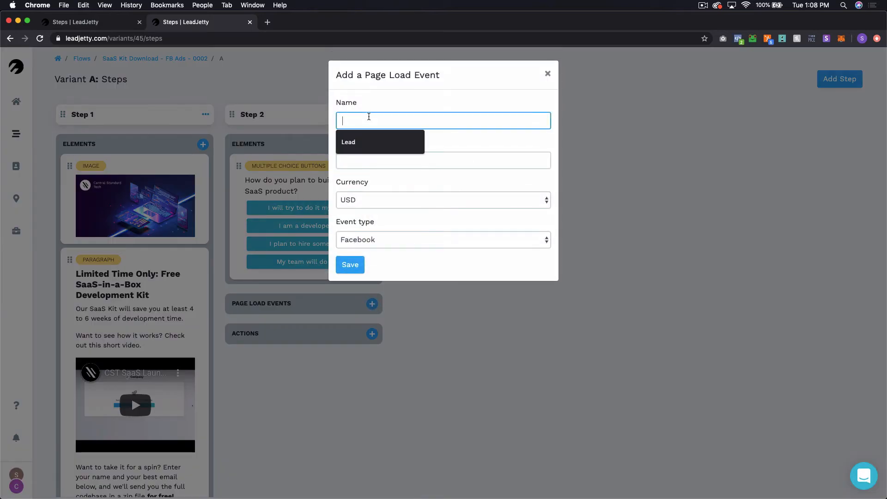
click(363, 141)
click(366, 157)
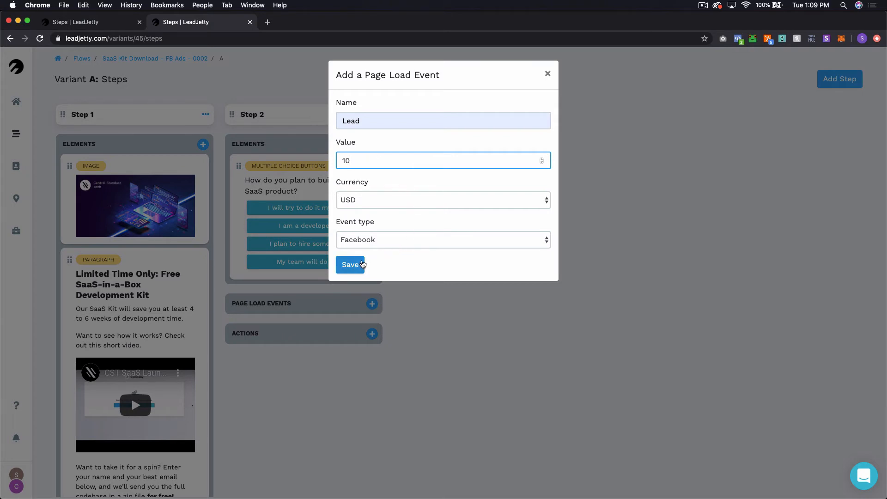
click(362, 264)
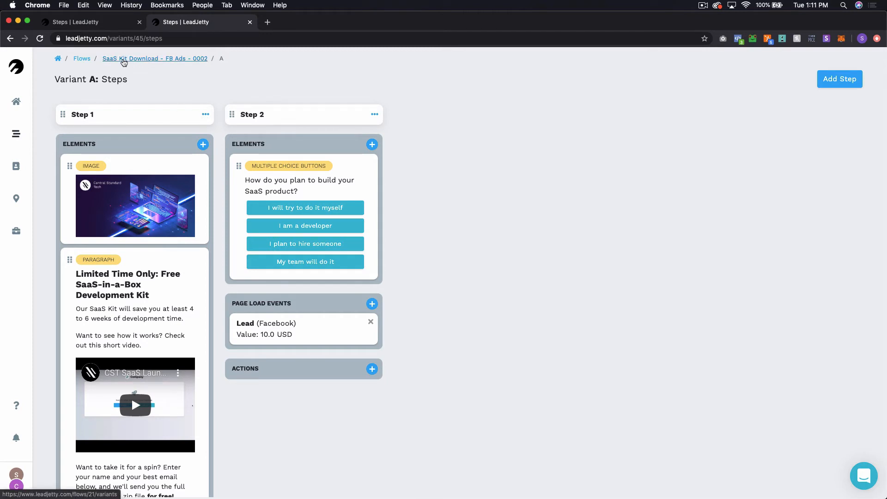
click(93, 21)
scroll(281, 206, down, 2)
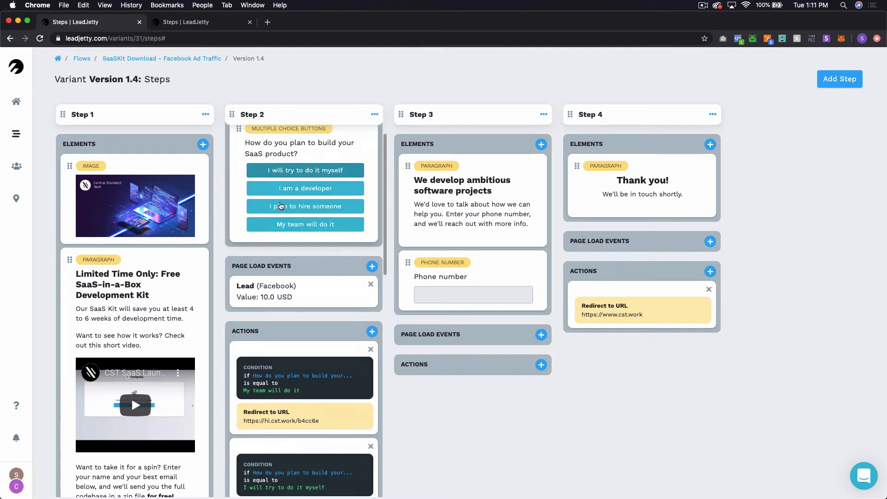
scroll(278, 201, down, 3)
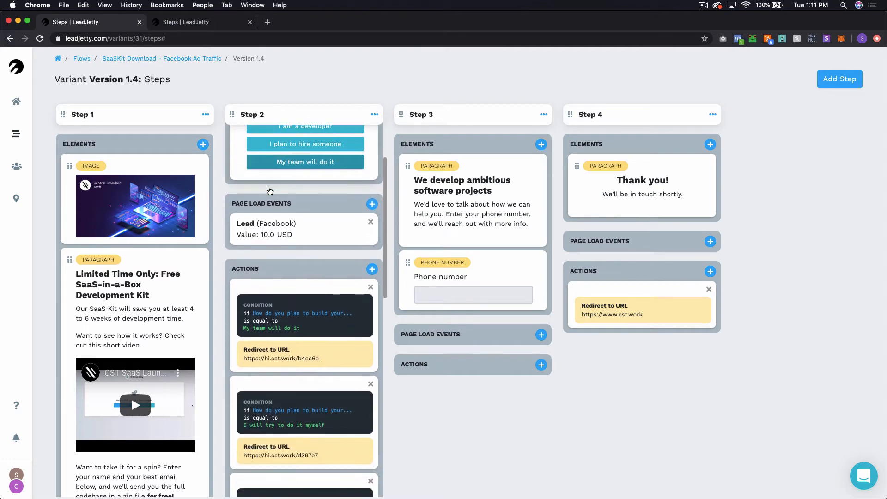
scroll(270, 191, down, 5)
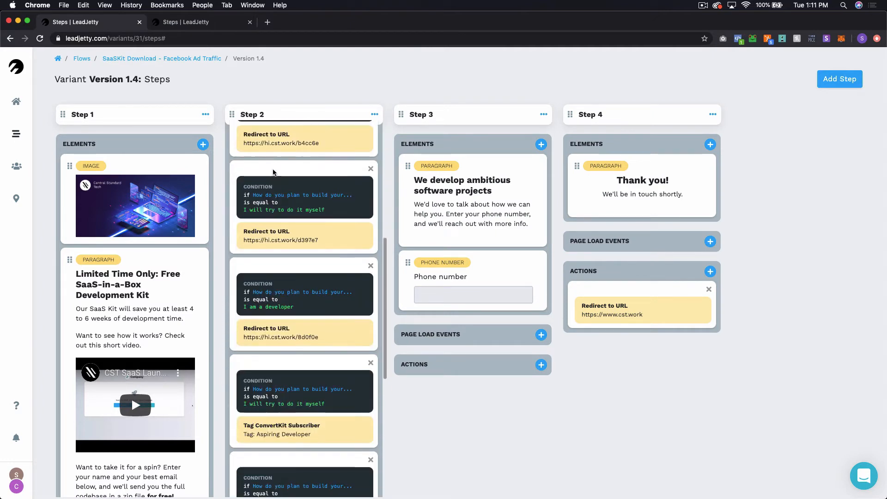
scroll(272, 185, down, 2)
scroll(295, 363, down, 2)
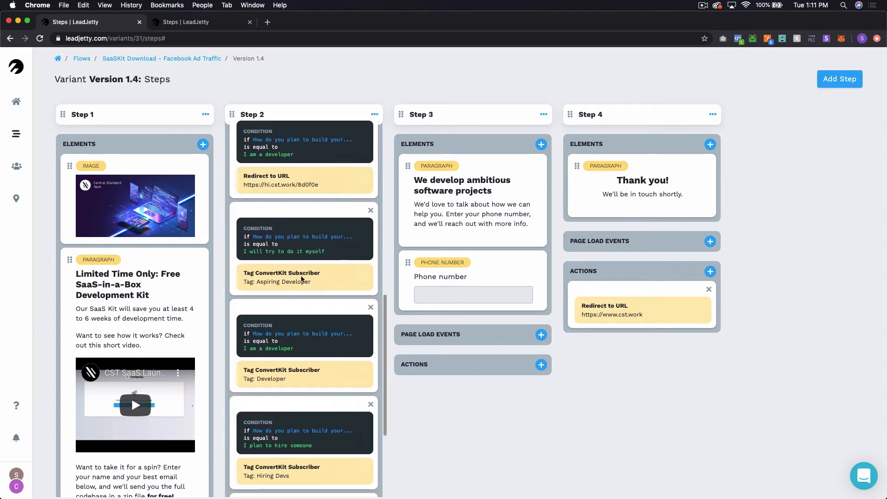
scroll(289, 285, down, 2)
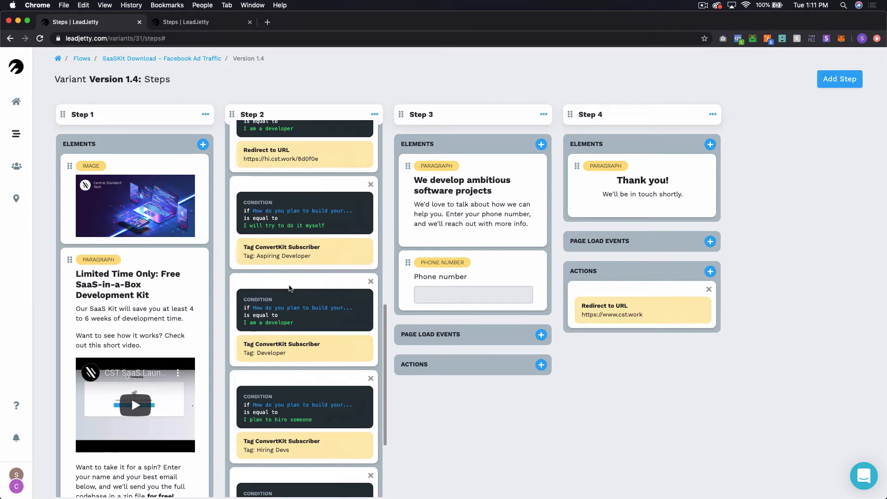
scroll(290, 287, down, 5)
scroll(291, 289, up, 2)
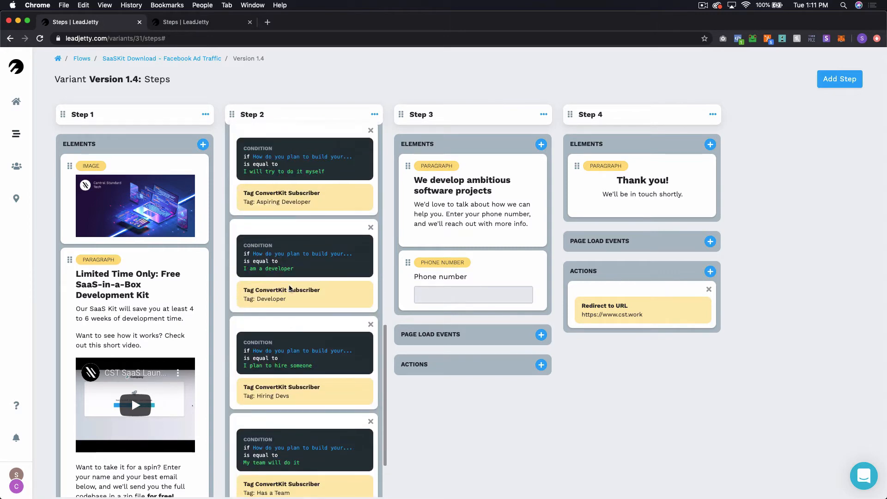
scroll(290, 289, up, 2)
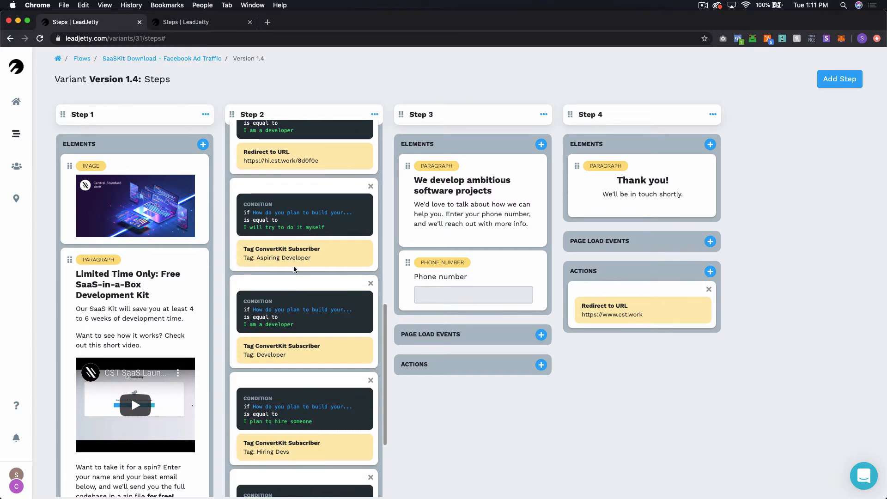
scroll(293, 265, up, 10)
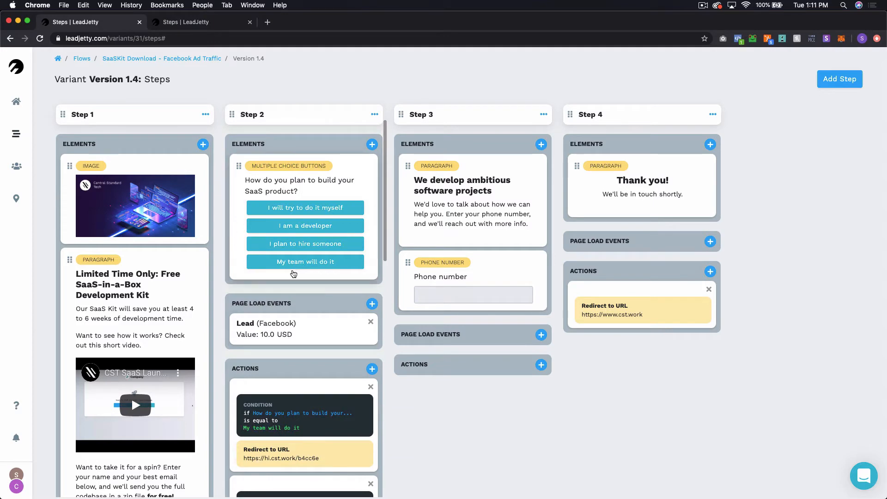
scroll(305, 279, down, 9)
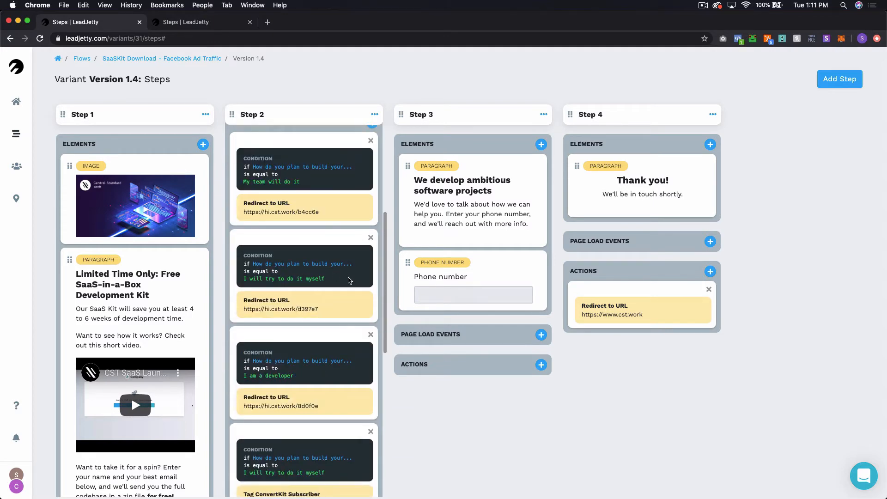
scroll(352, 302, up, 1)
scroll(345, 304, up, 10)
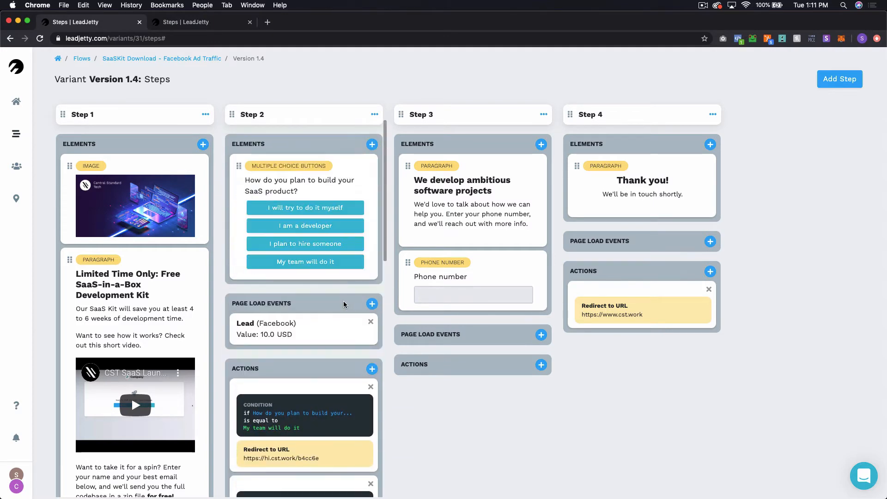
Step: Switch to Variant A's steps board, cancel adding a Step 2 action, and go to the Flows list
click(180, 26)
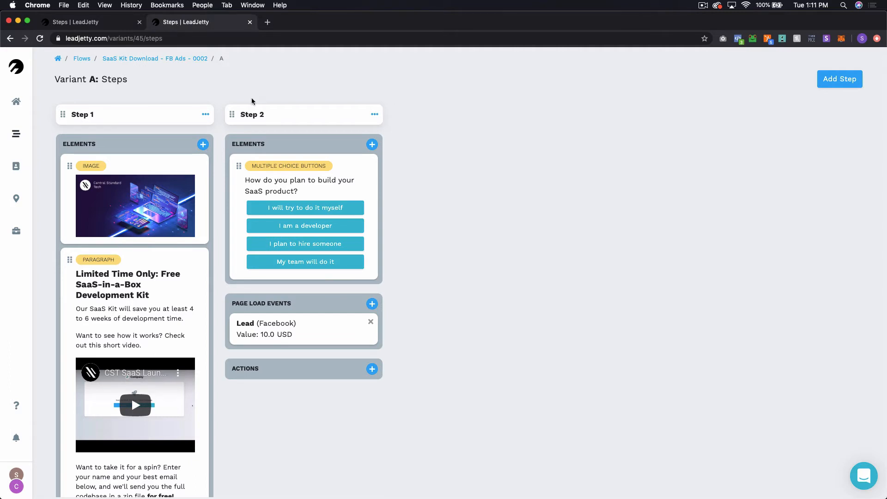
click(372, 368)
click(450, 109)
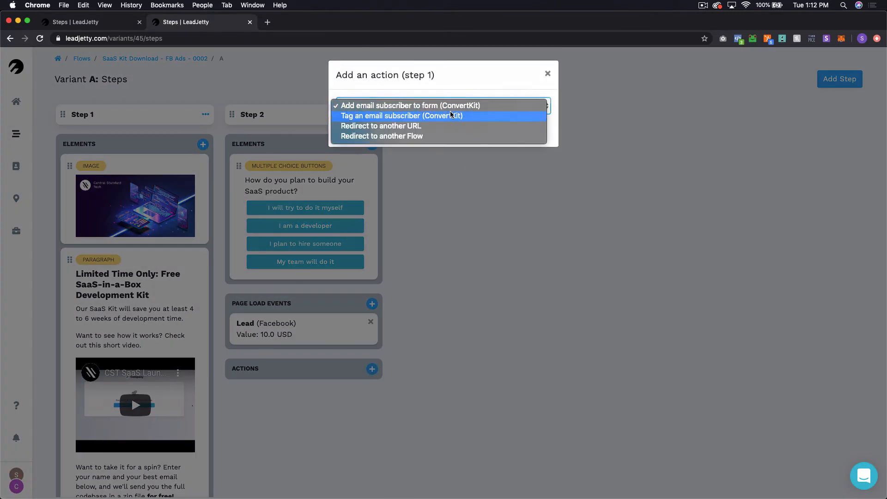
click(548, 75)
click(548, 74)
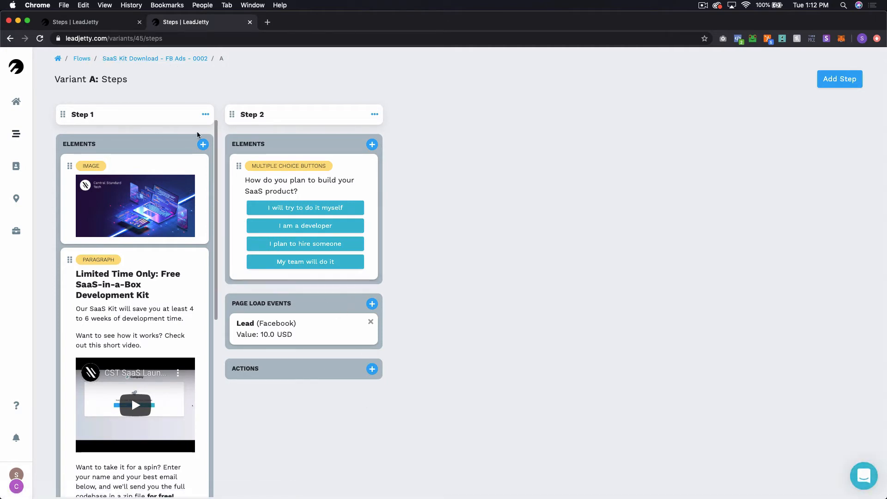
click(81, 59)
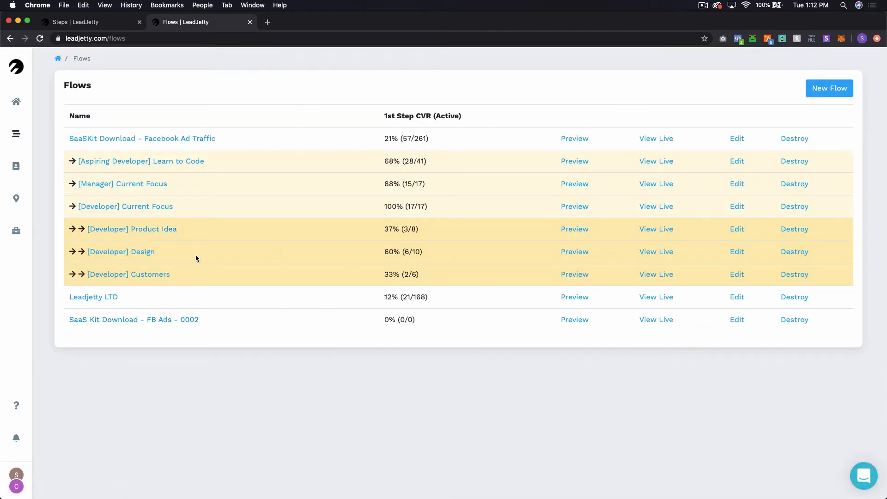
Step: Start a new flow 'I will try to do it myself' for Central Standard Tech, parent SaaS Kit Download - FB Ads - 0002
click(821, 94)
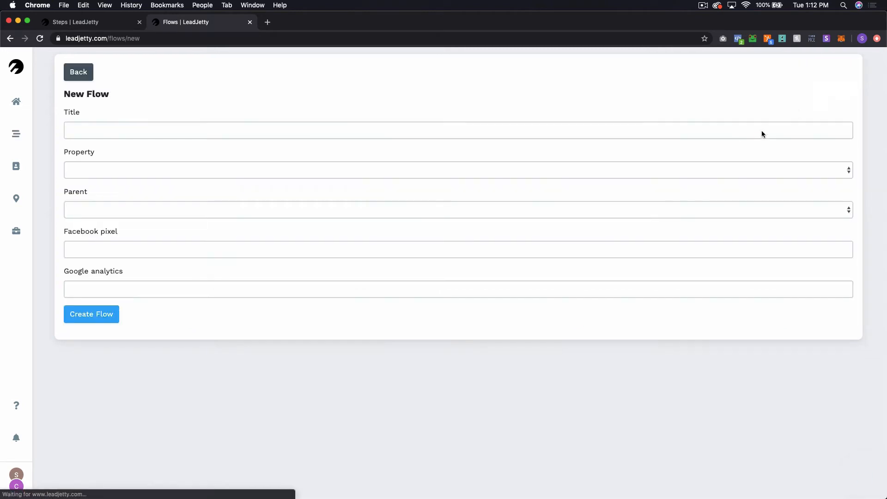
click(297, 132)
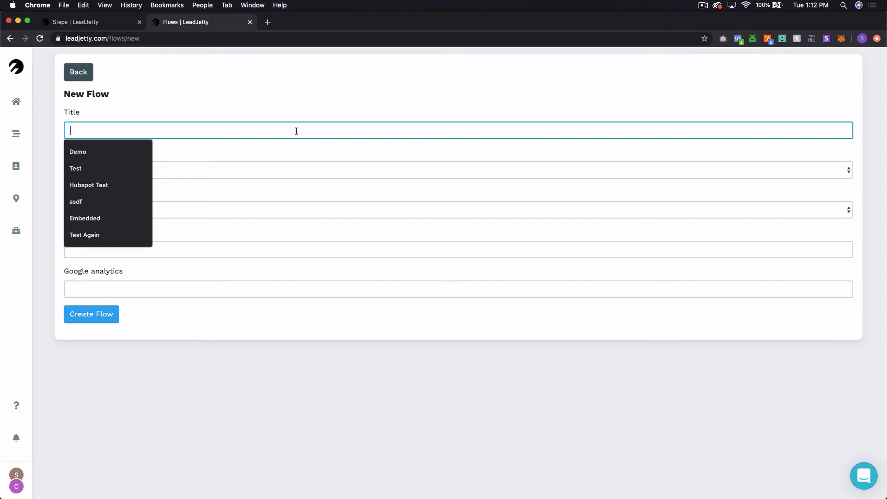
text(I will tr)
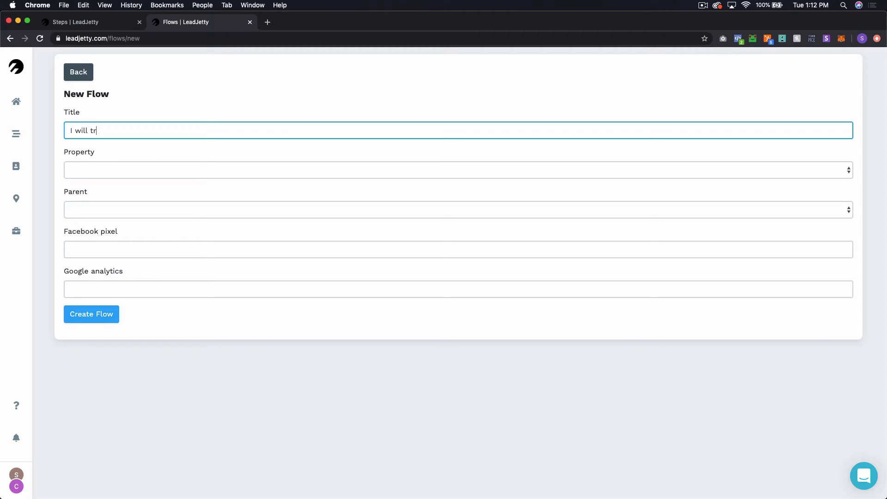
text(y to do it myself)
click(269, 167)
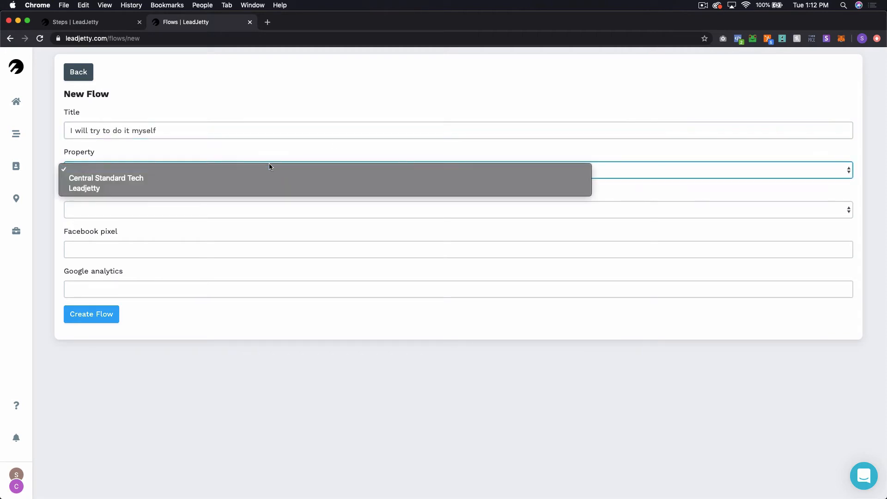
click(203, 178)
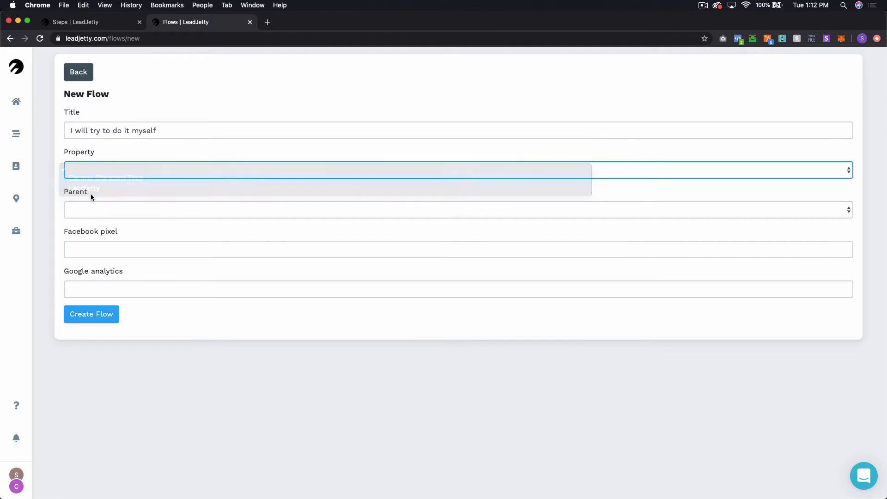
click(86, 207)
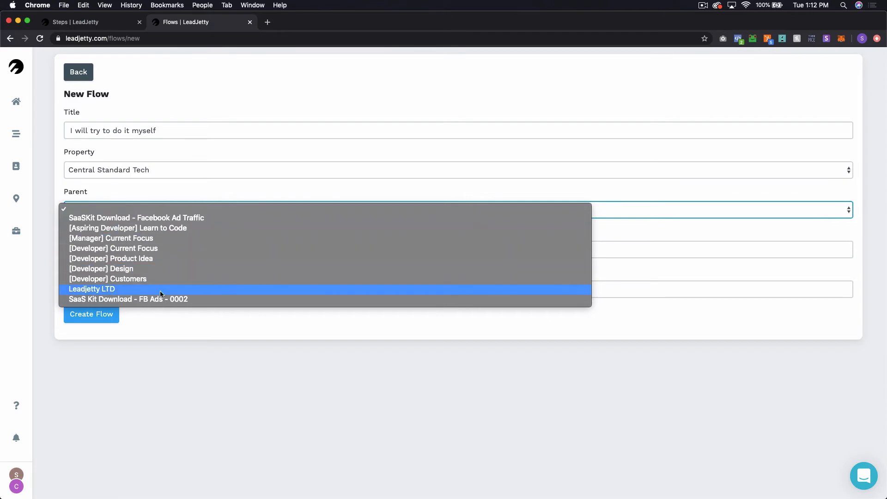
click(171, 299)
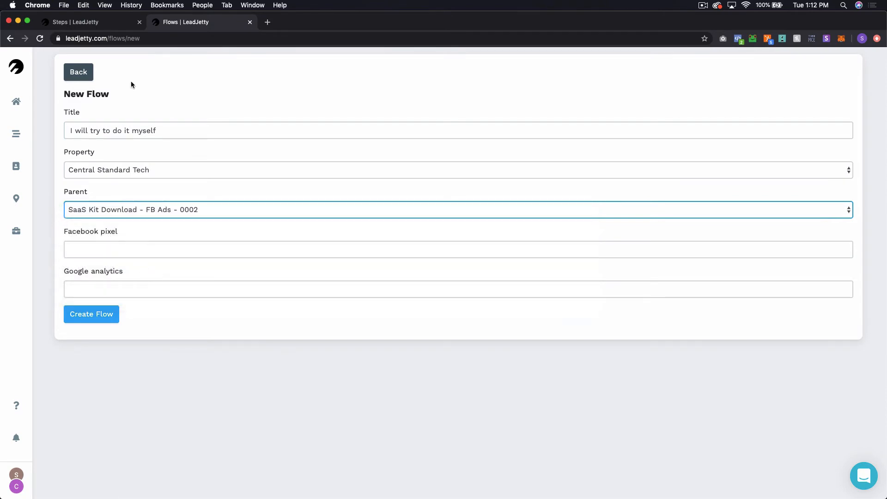
Step: Copy the Facebook pixel from the original flow's edit page into the new flow and create it
click(102, 21)
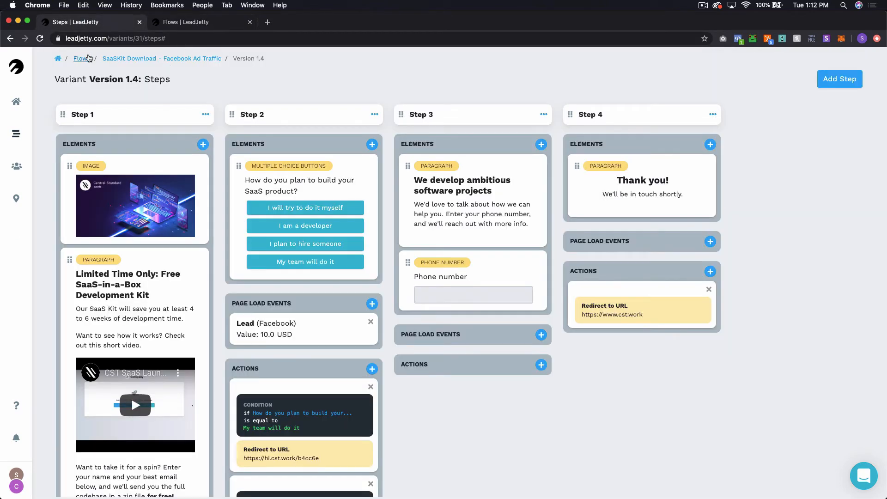
click(82, 59)
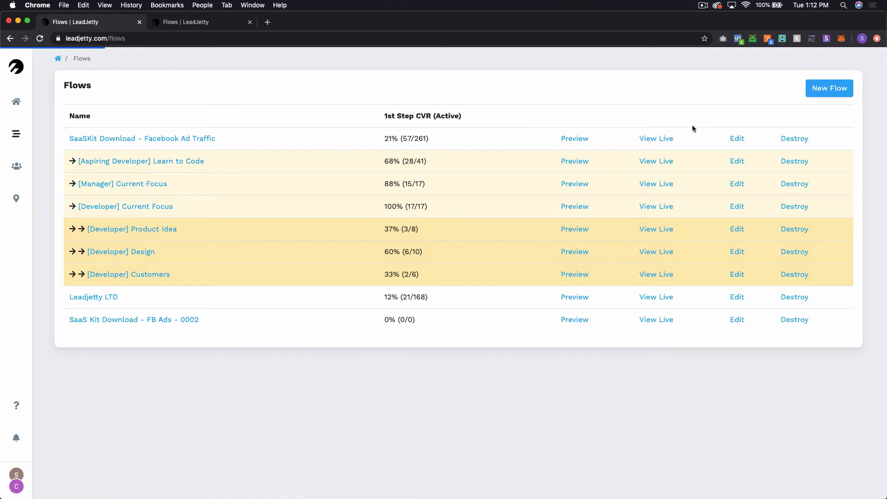
click(737, 139)
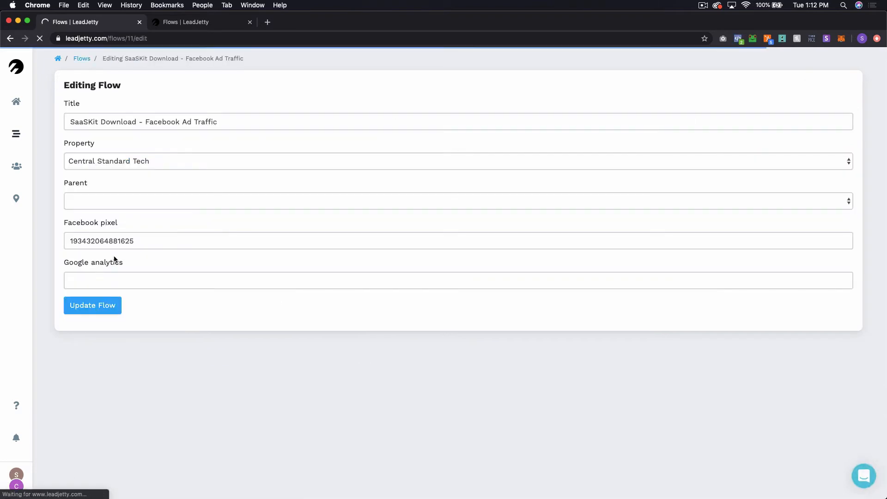
double_click(117, 241)
key(super+c)
key(ctrl+Tab)
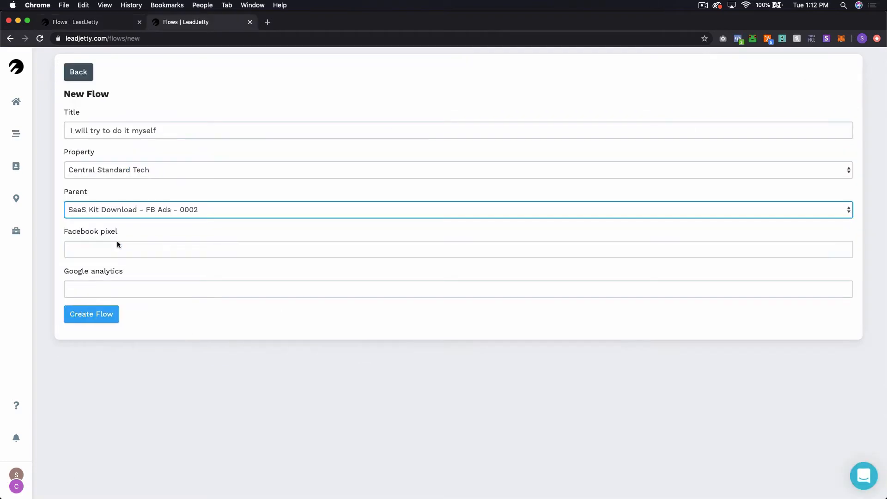
click(119, 247)
key(super+v)
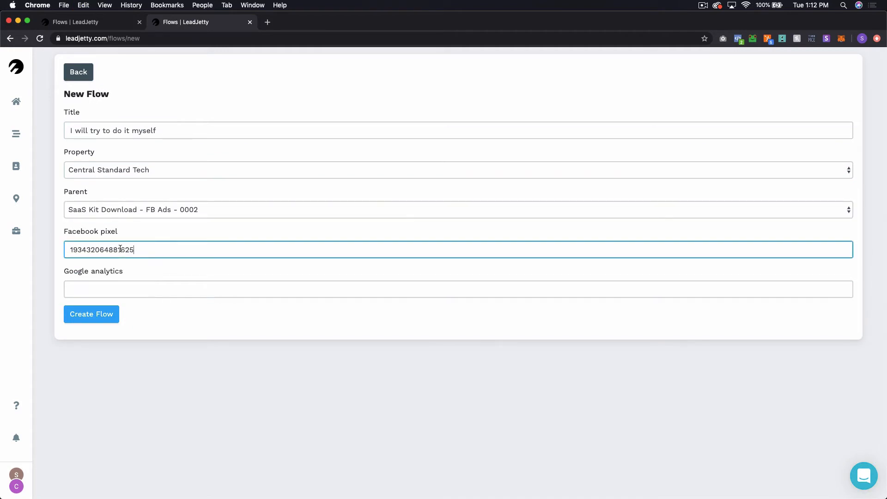
click(87, 321)
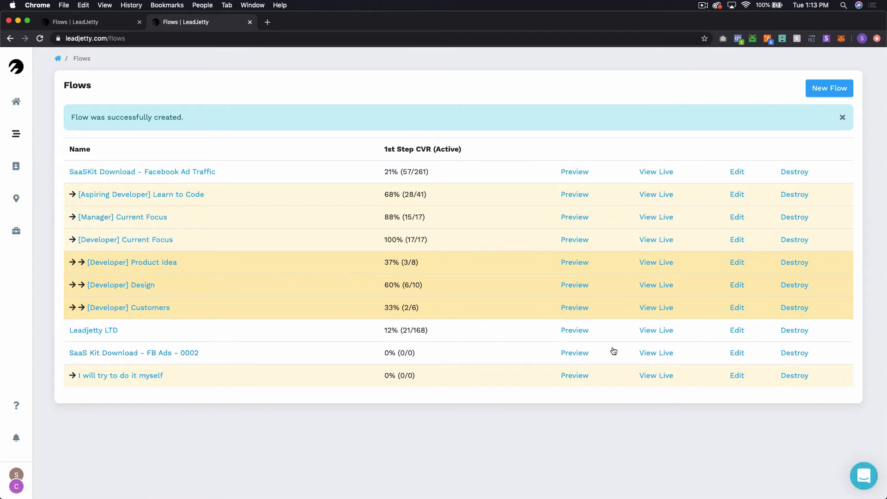
Step: Create 'I am a developer' for Central Standard Tech under FB Ads - 0002, autofilling the saved Facebook pixel
click(843, 116)
click(829, 88)
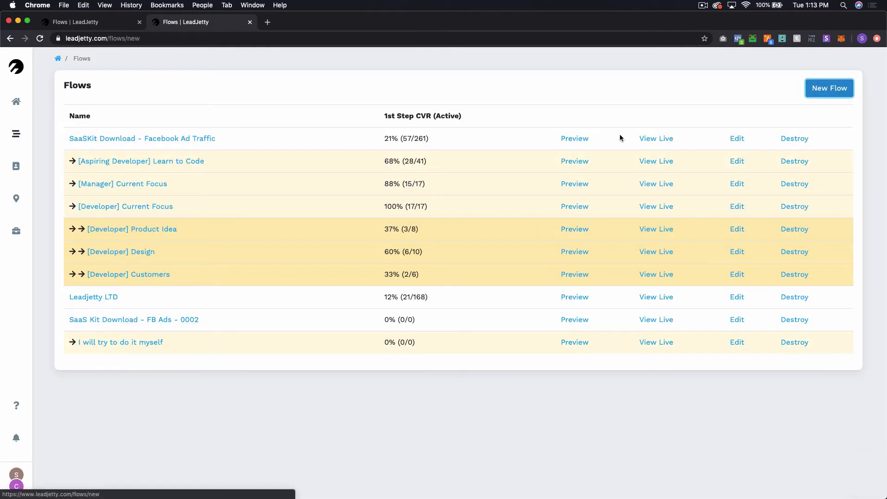
click(93, 133)
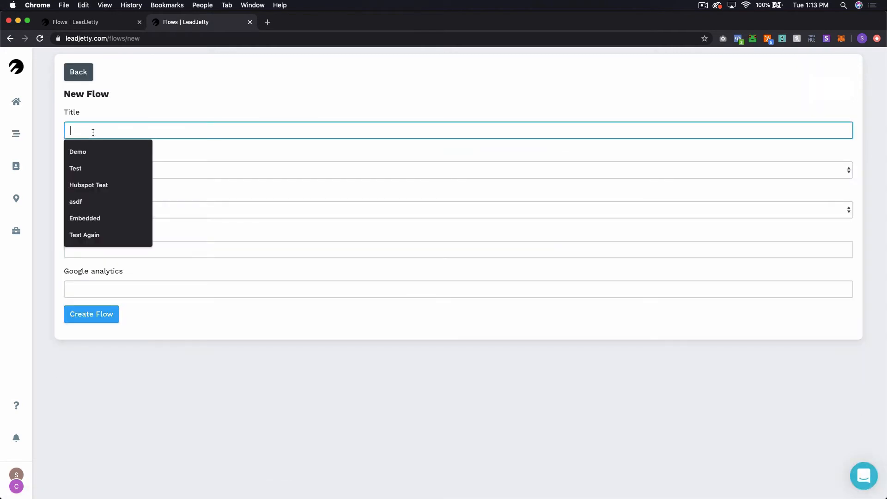
text(I am a developer)
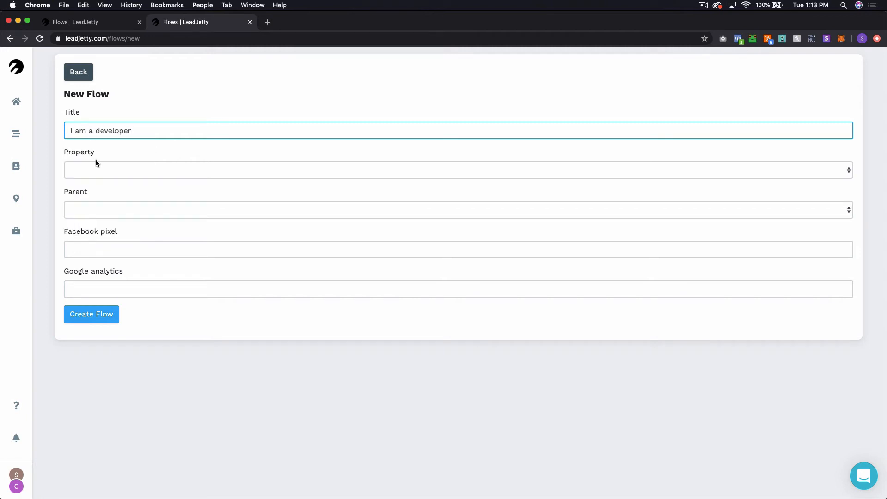
click(97, 169)
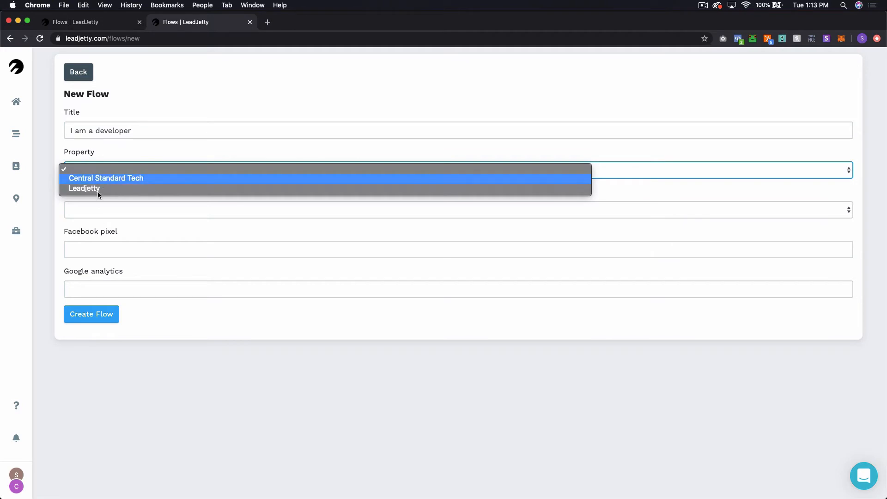
click(98, 177)
click(98, 205)
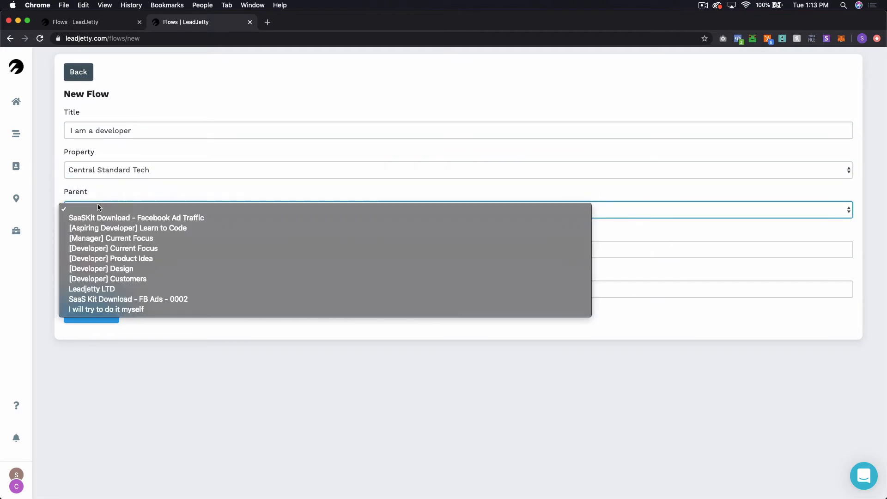
click(165, 299)
click(100, 250)
key(Down)
key(Return)
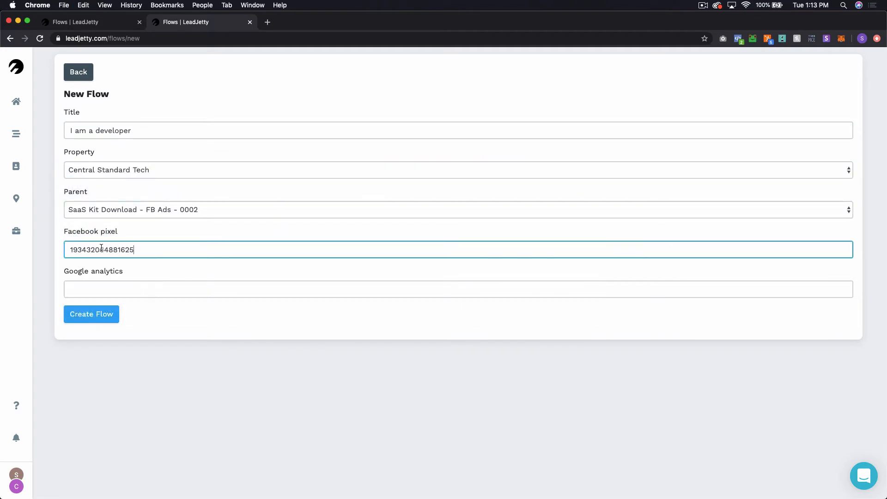
click(113, 313)
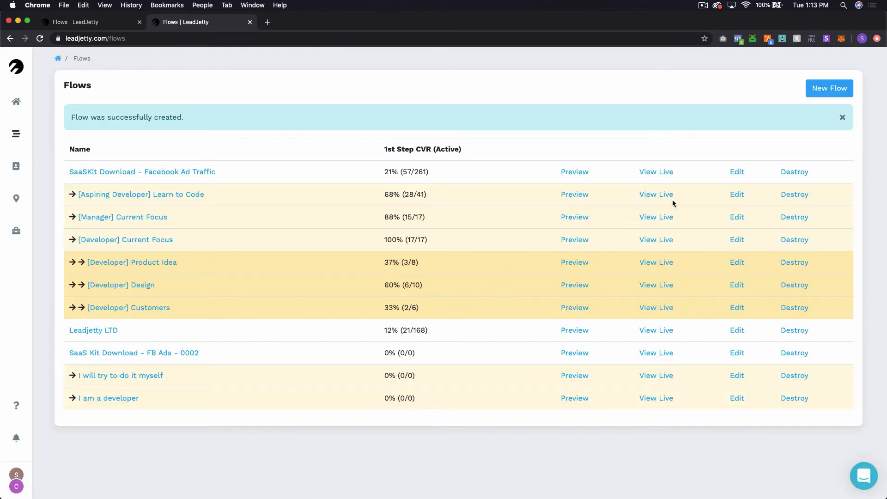
Step: Create 'My team will do it' for Central Standard Tech under FB Ads - 0002 with the saved pixel, then view its parent's variants
click(828, 93)
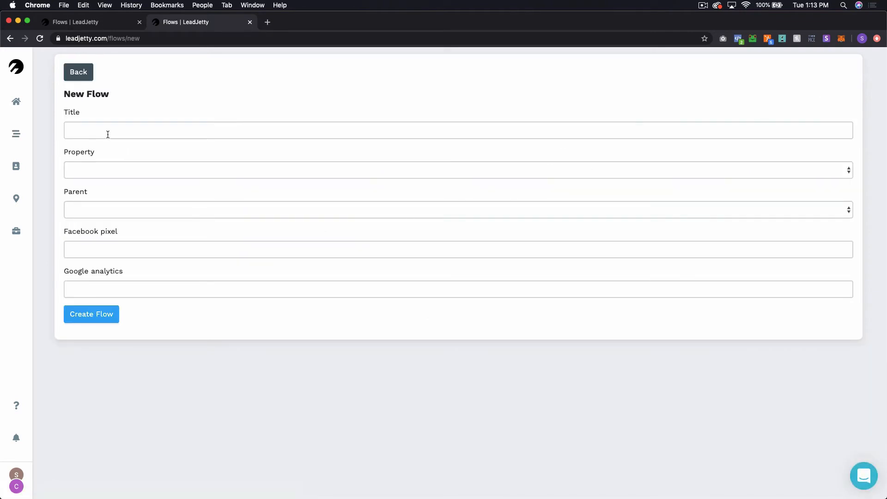
click(107, 135)
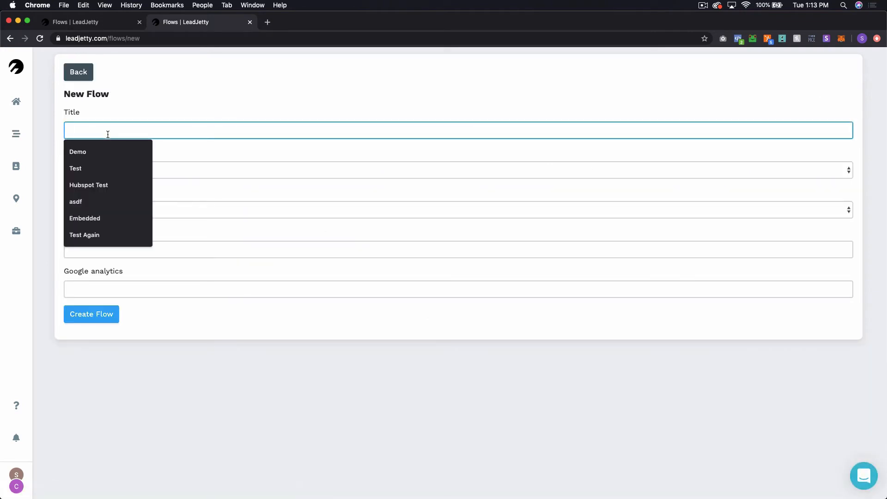
text(My team will do it)
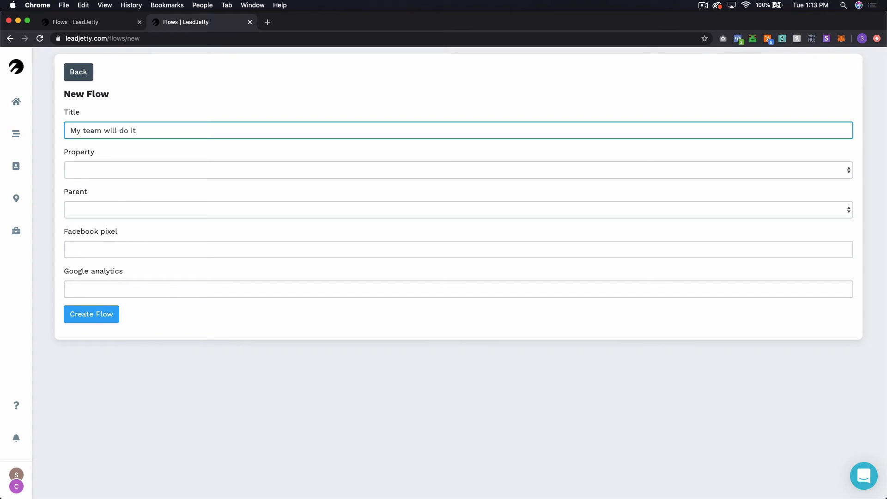
click(104, 164)
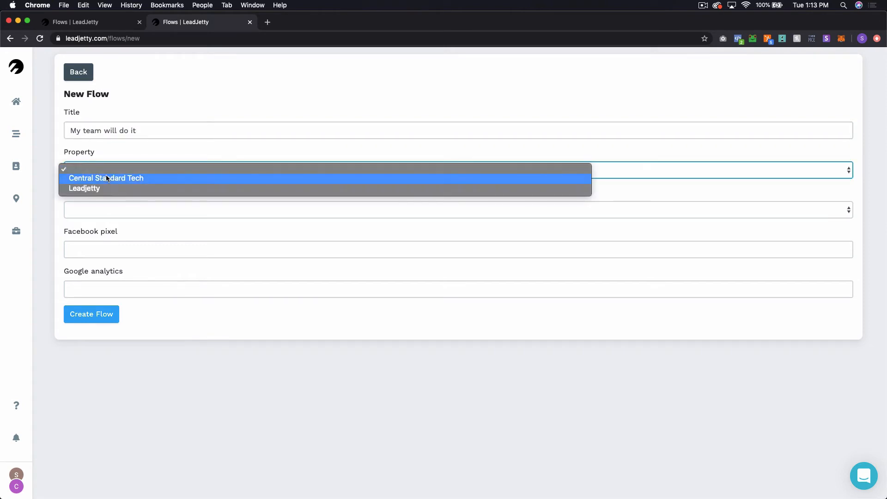
click(107, 178)
click(90, 208)
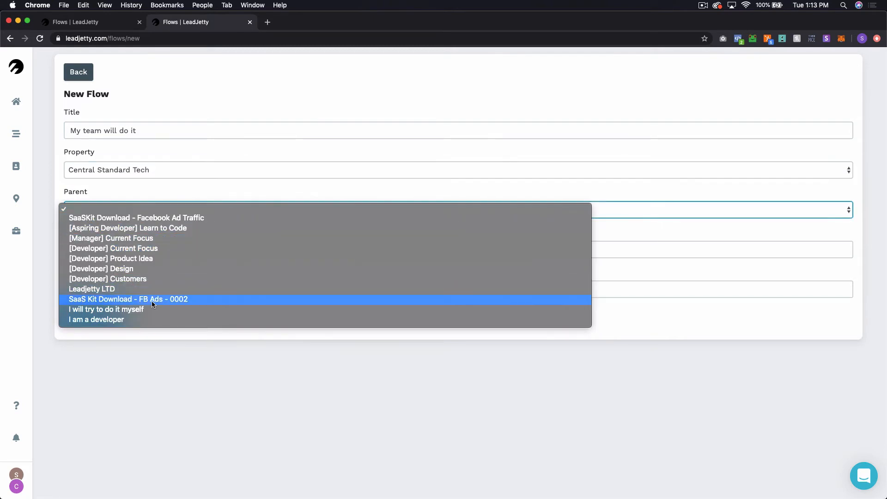
key(Escape)
click(91, 250)
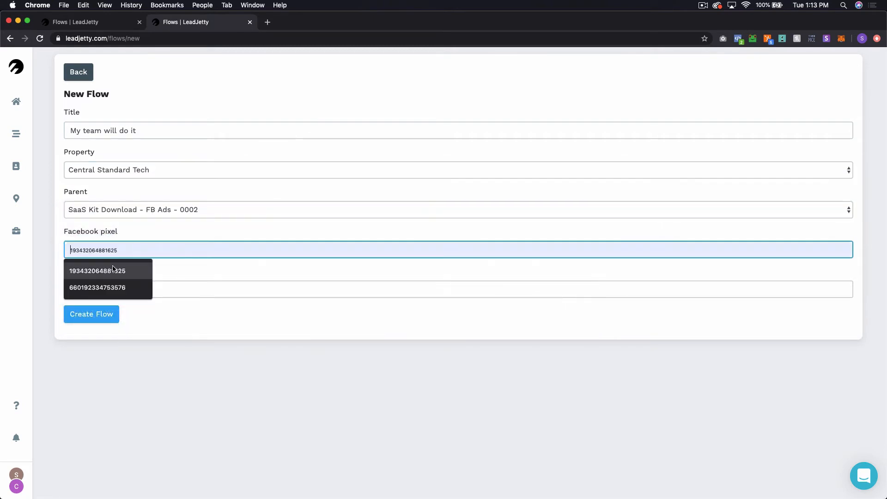
click(148, 270)
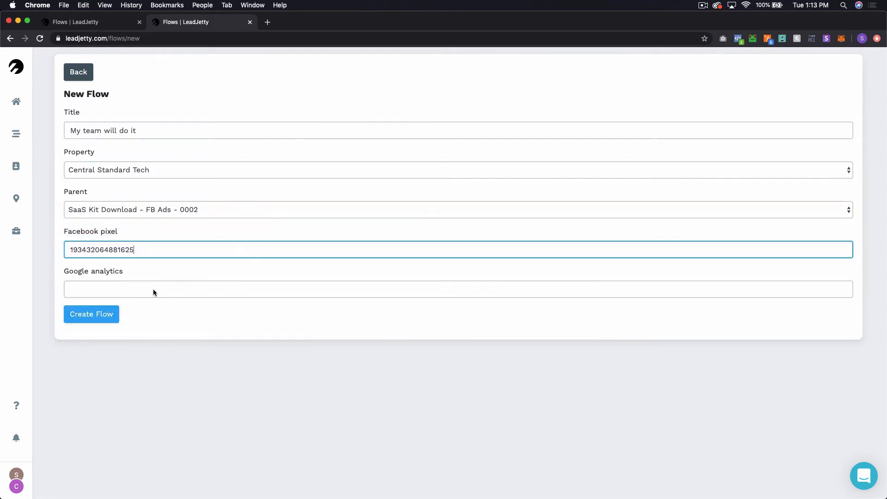
click(108, 318)
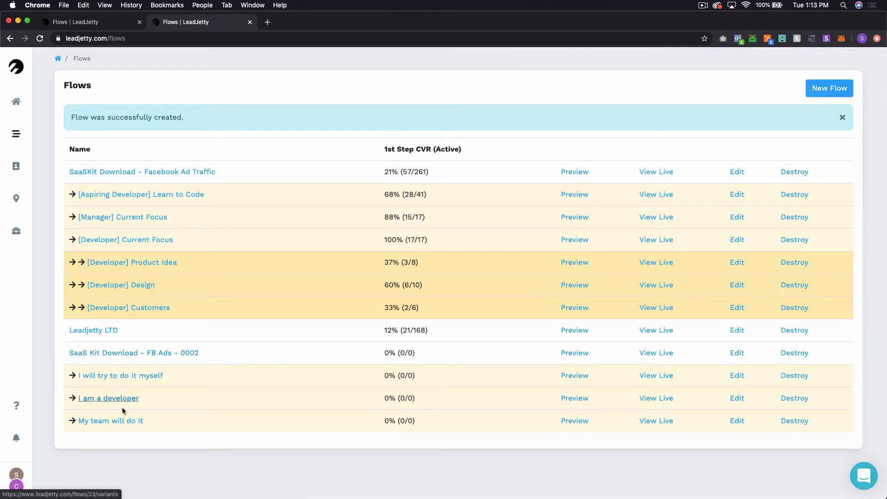
click(180, 355)
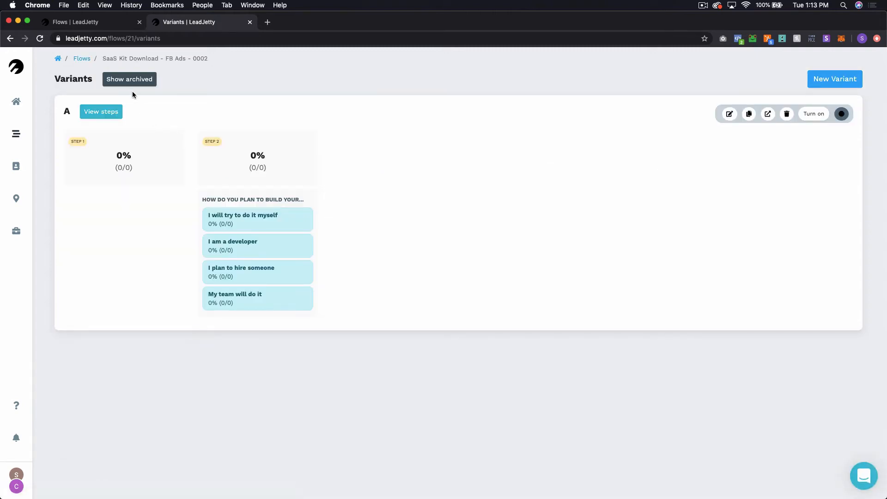
Step: In Variant A, add a Step 2 'Redirect to another Flow' action targeting 'I will try to do it myself'
click(95, 115)
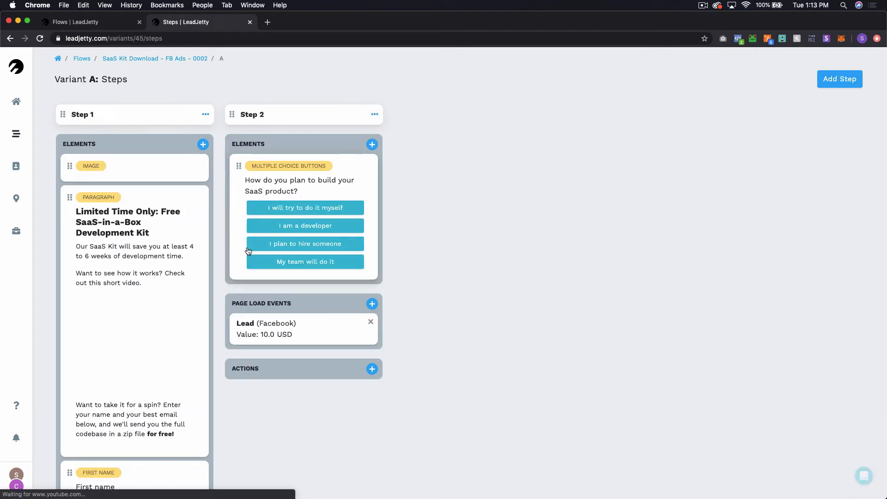
click(372, 369)
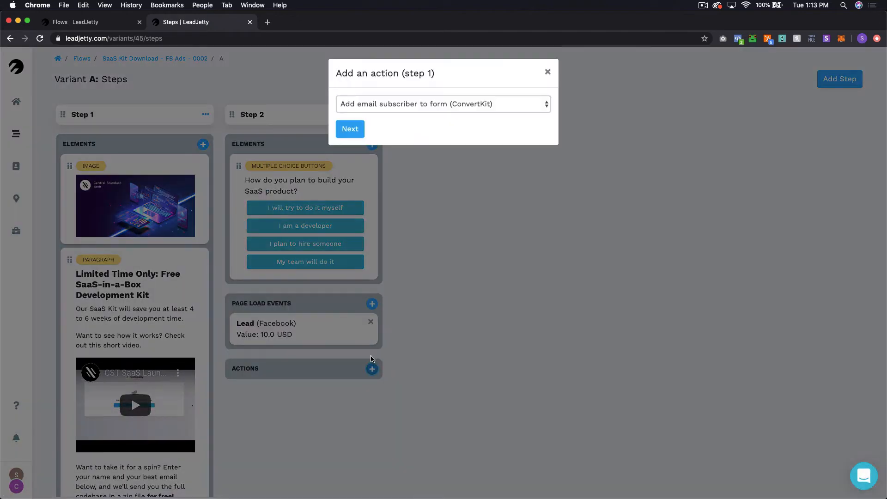
click(442, 106)
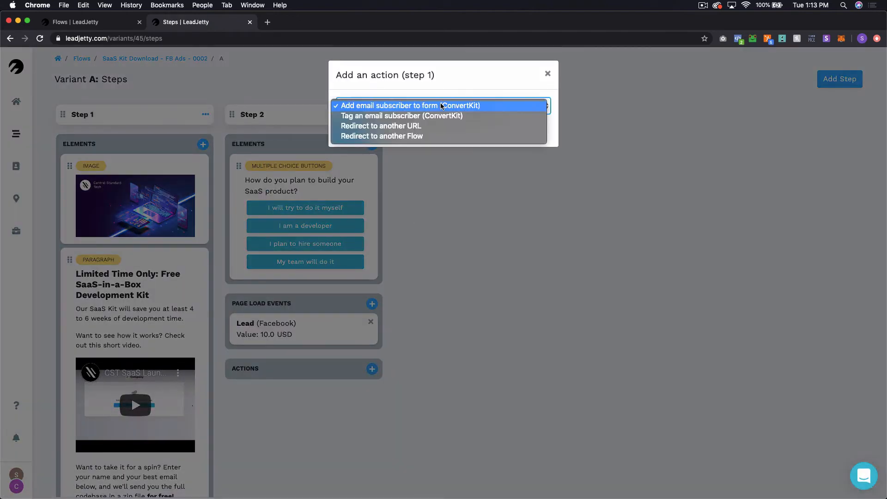
click(421, 136)
click(342, 134)
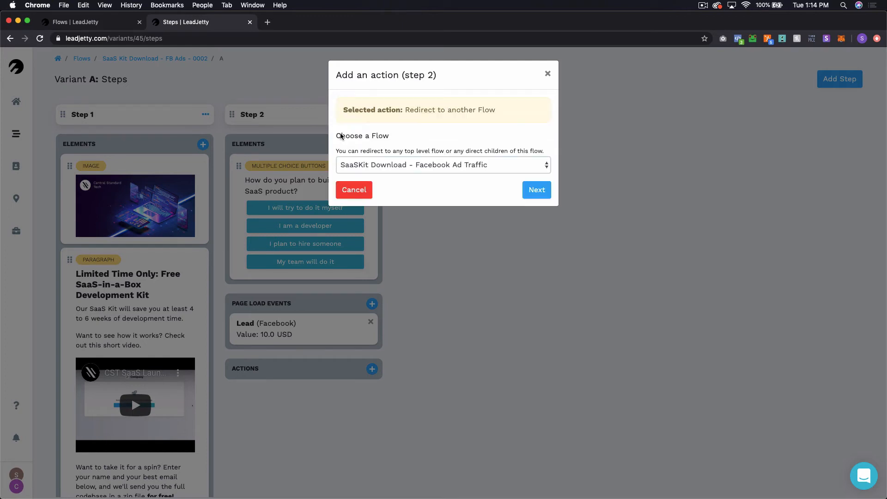
click(409, 165)
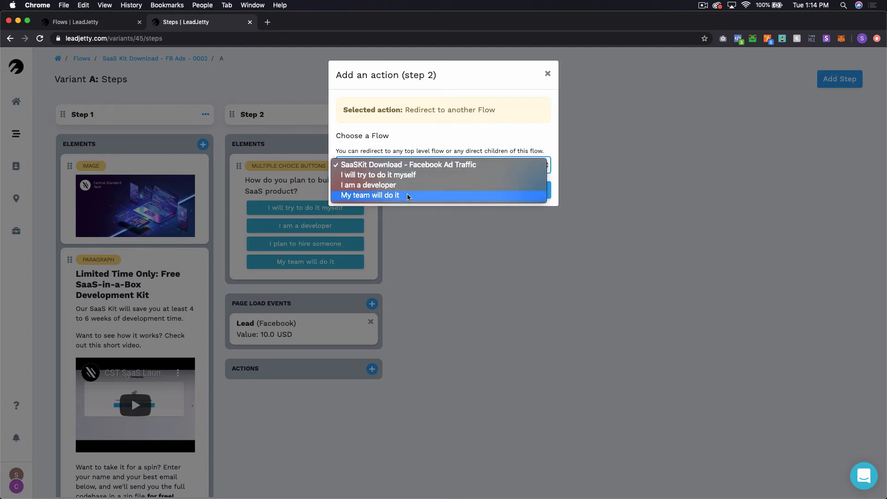
click(386, 175)
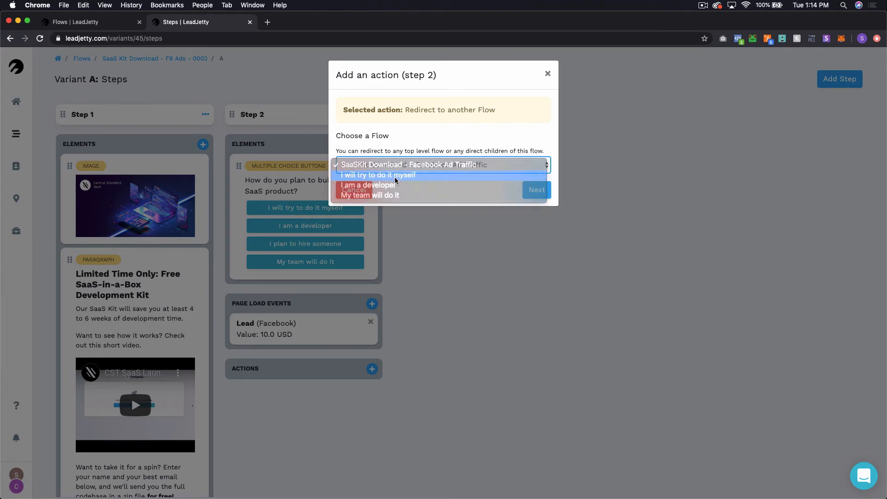
click(532, 190)
Step: Set the condition to build-plan question is equal to 'I will try to do it myself' and finish
click(365, 178)
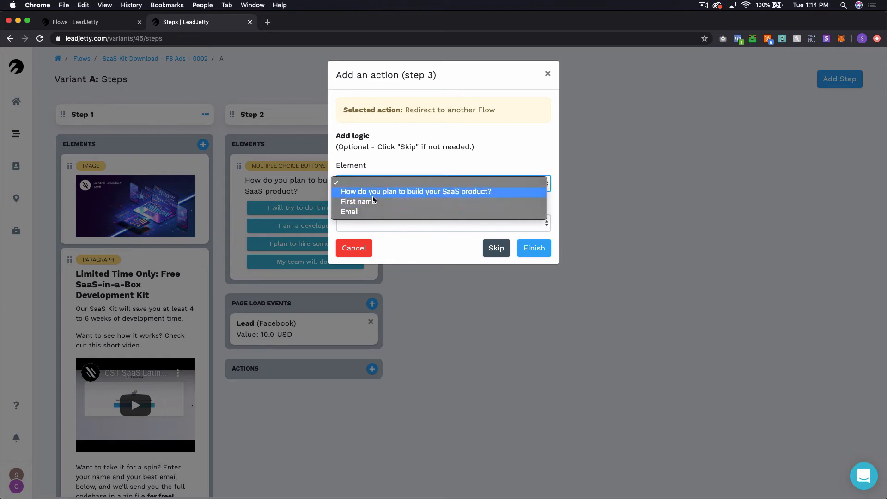
click(420, 192)
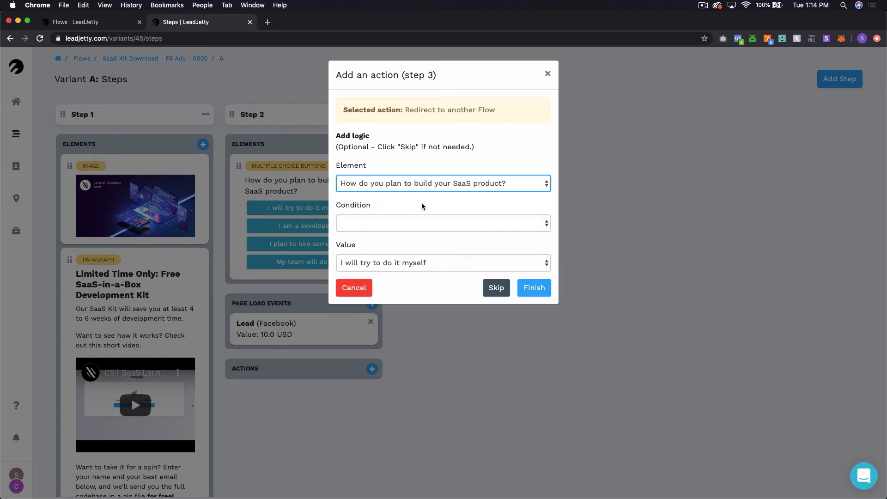
click(422, 224)
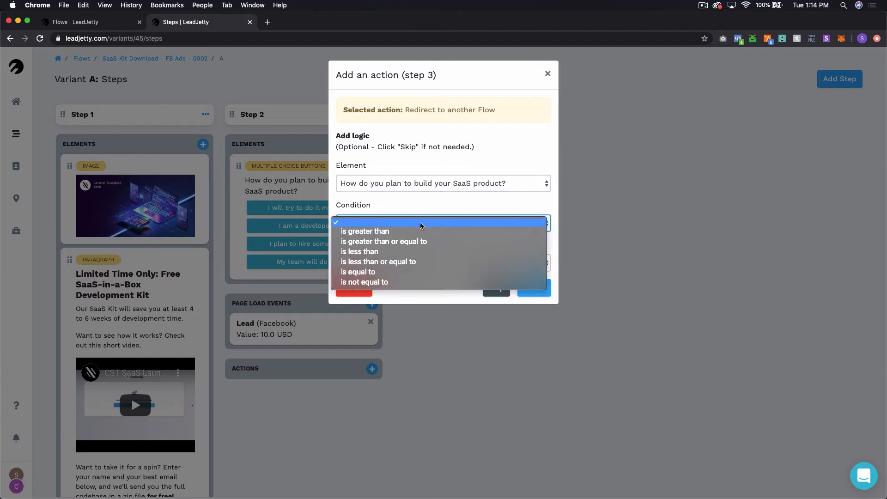
click(415, 272)
click(423, 265)
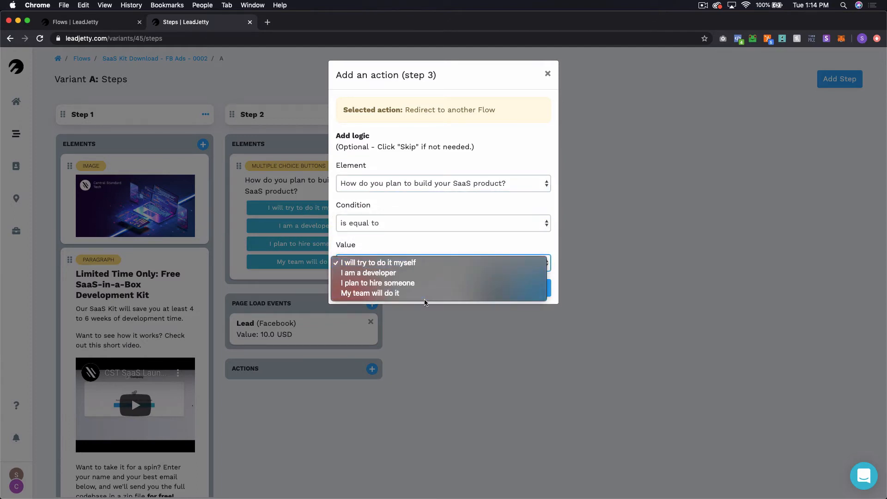
click(415, 263)
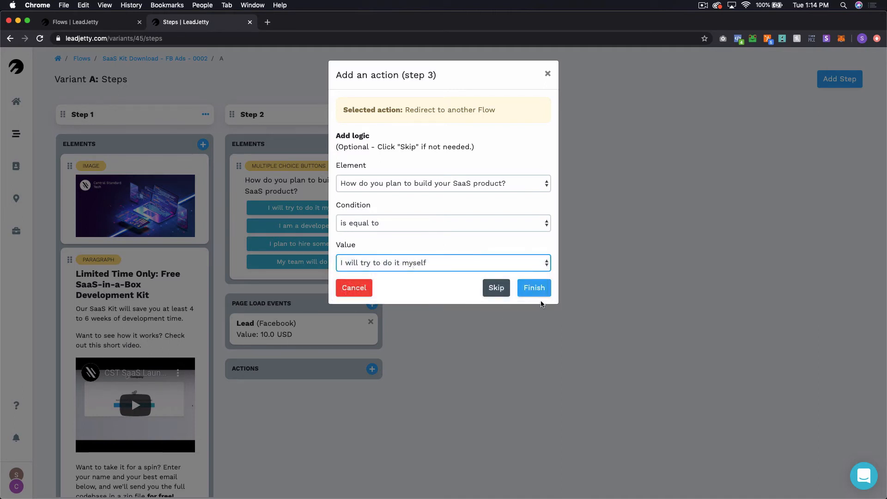
click(537, 296)
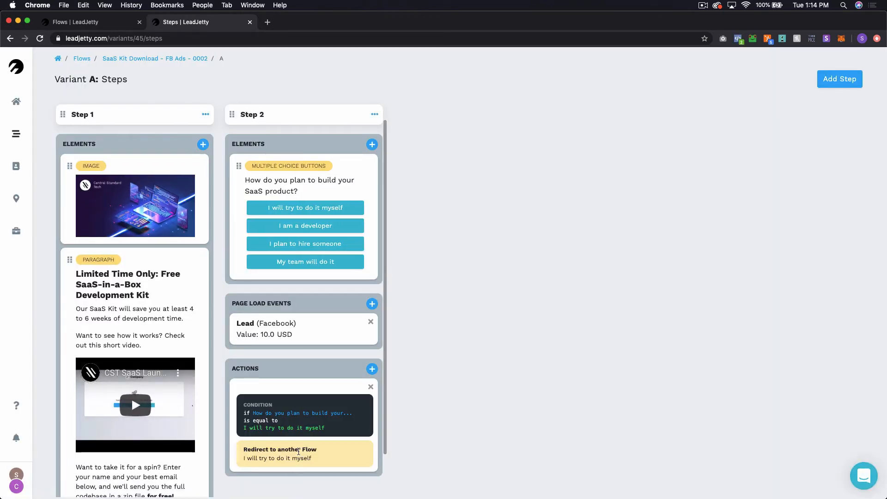
Step: Add another Step 2 'Redirect to another Flow' action targeting the 'I am a developer' flow
scroll(298, 451, down, 2)
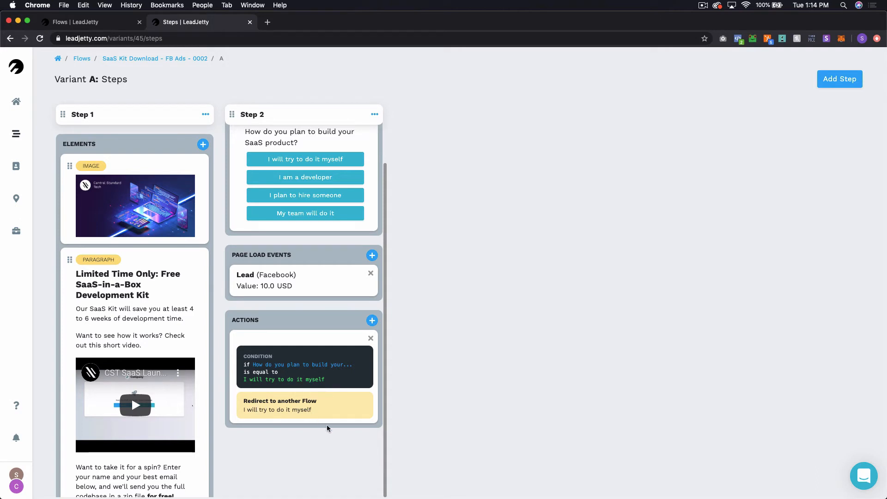
click(372, 320)
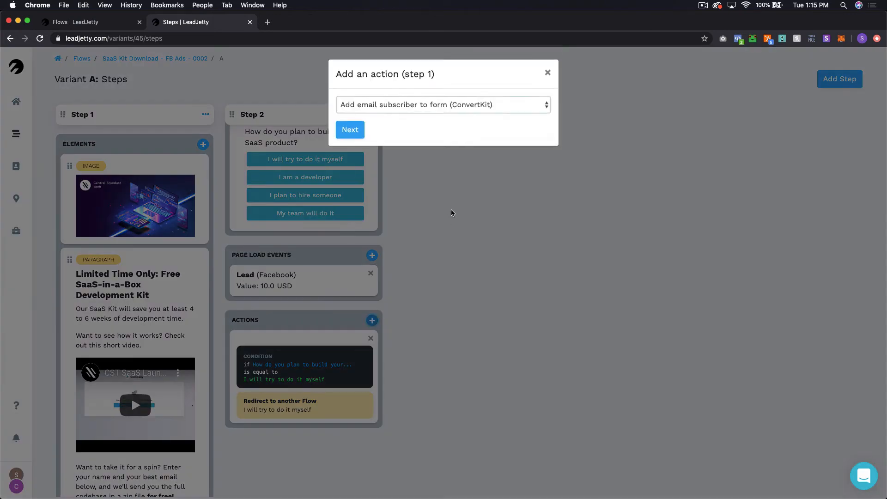
click(409, 107)
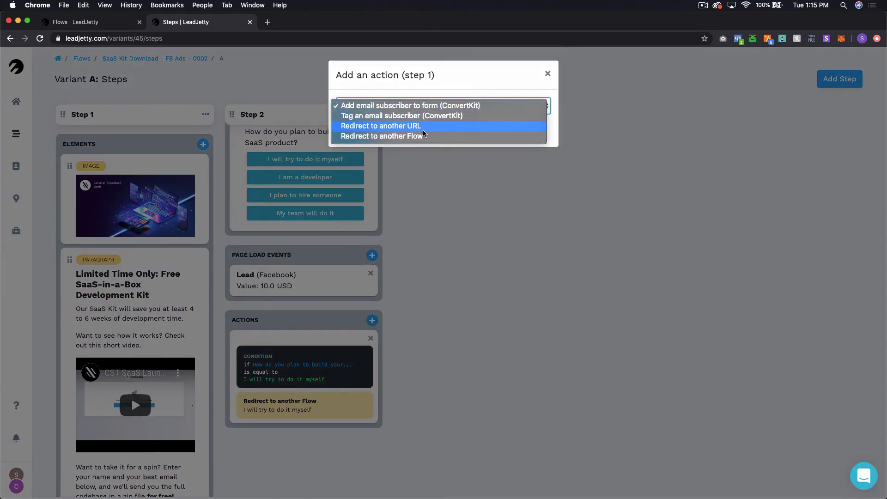
click(400, 136)
click(351, 131)
click(397, 165)
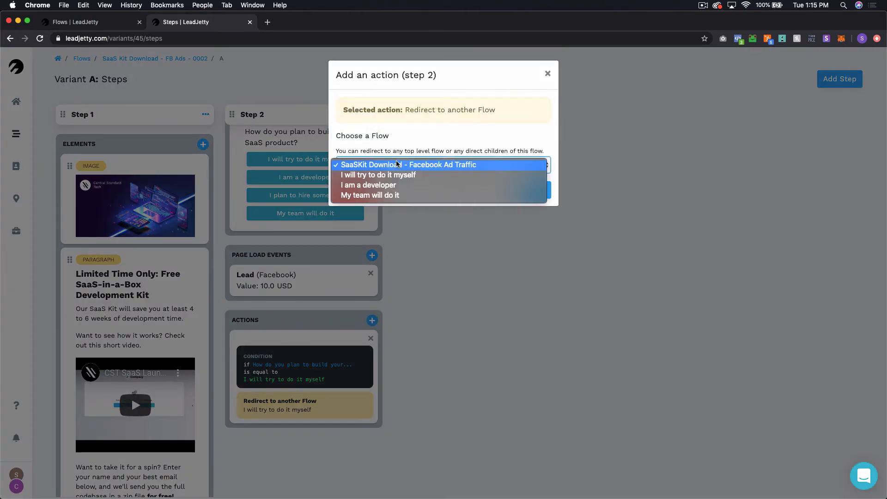
click(394, 186)
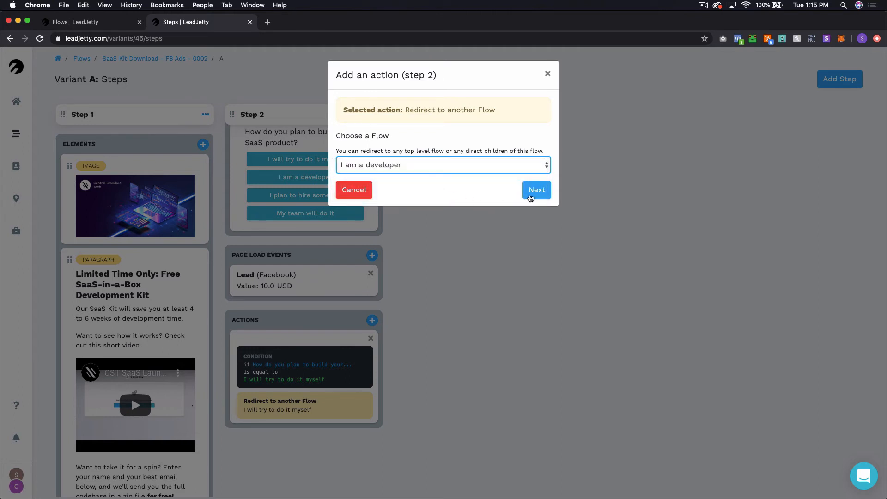
click(530, 198)
Step: Set the condition to SaaS-building question is equal to 'I am a developer' and finish
click(403, 185)
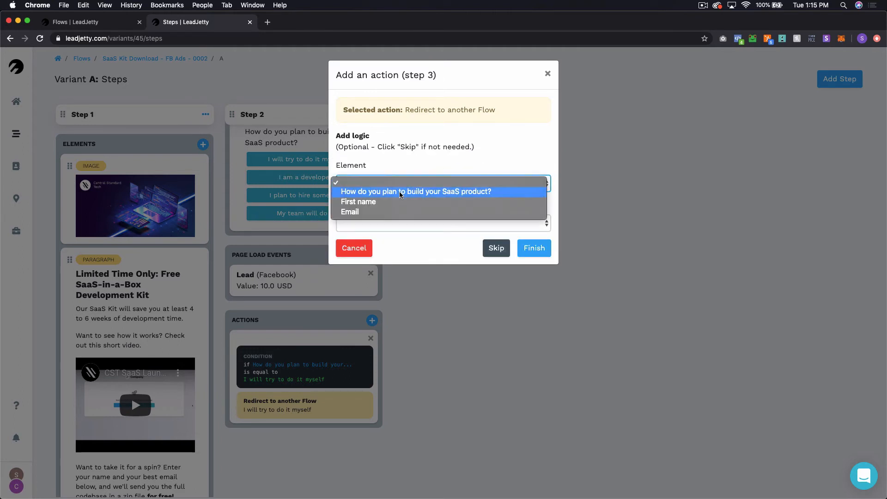
click(400, 194)
click(396, 223)
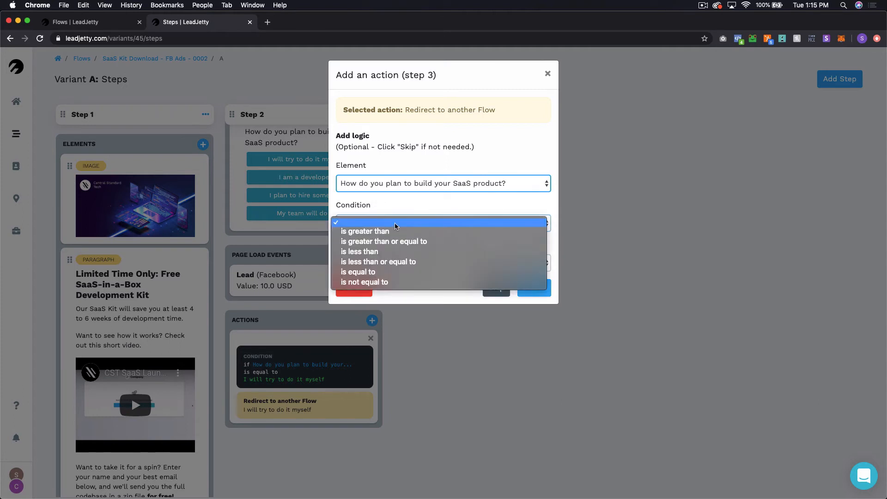
click(386, 273)
click(388, 269)
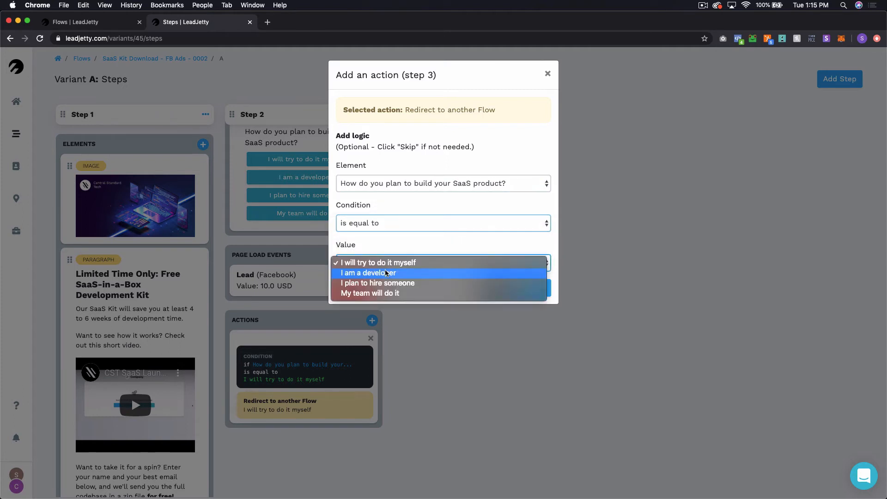
click(388, 274)
click(532, 287)
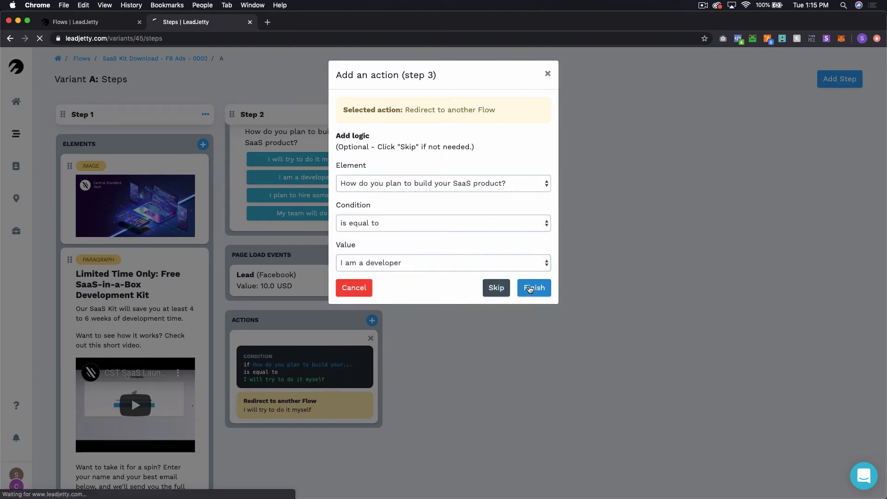
scroll(333, 259, down, 5)
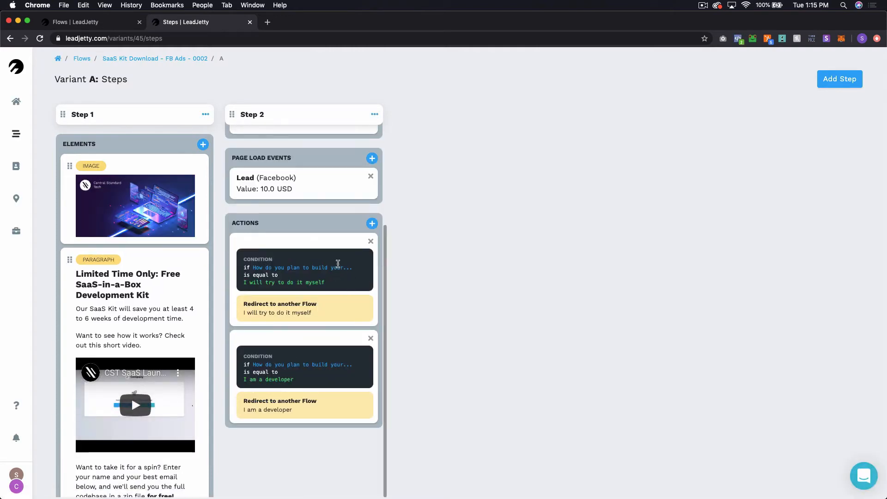
Step: Add a third Step 2 'Redirect to another Flow' action targeting the 'My team will do it' flow
click(372, 223)
click(454, 106)
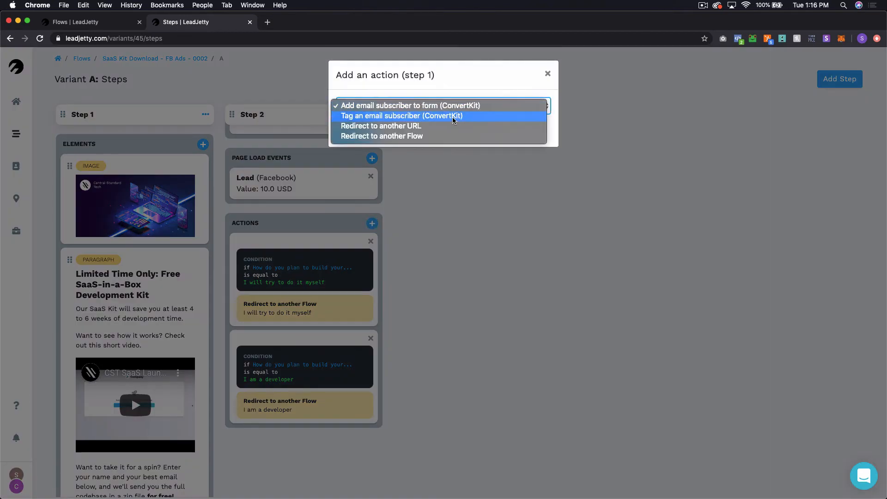
click(440, 136)
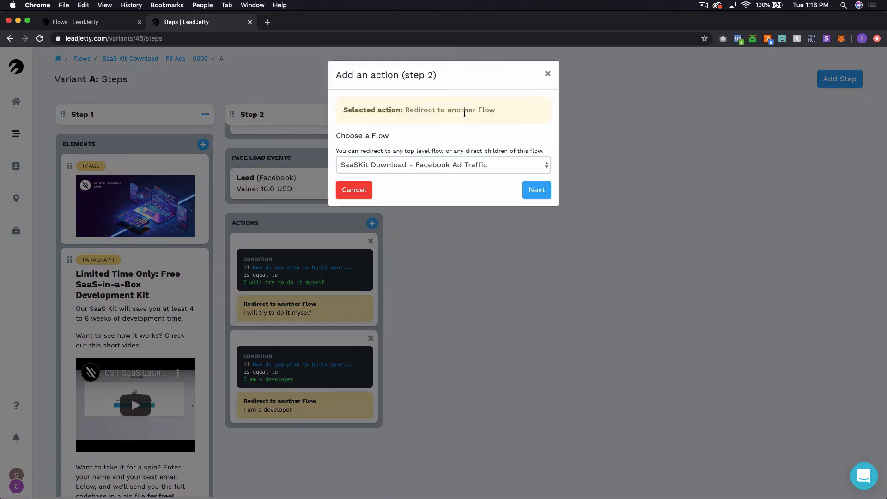
click(454, 164)
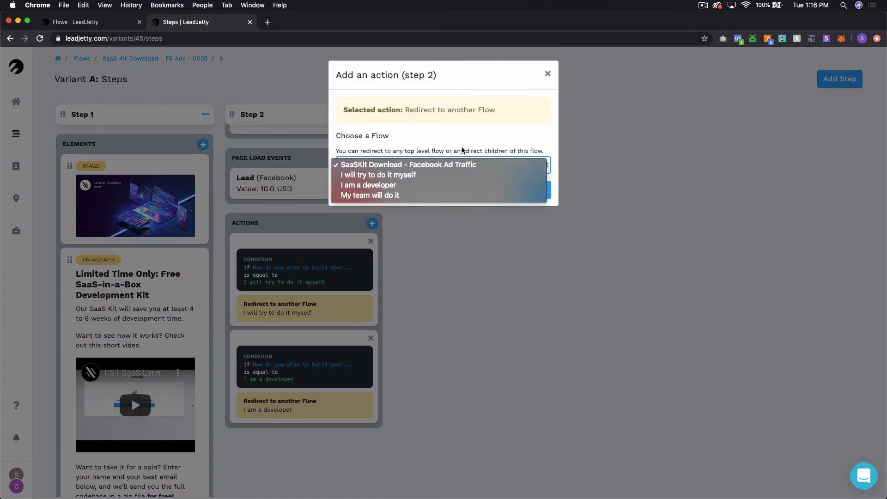
click(401, 195)
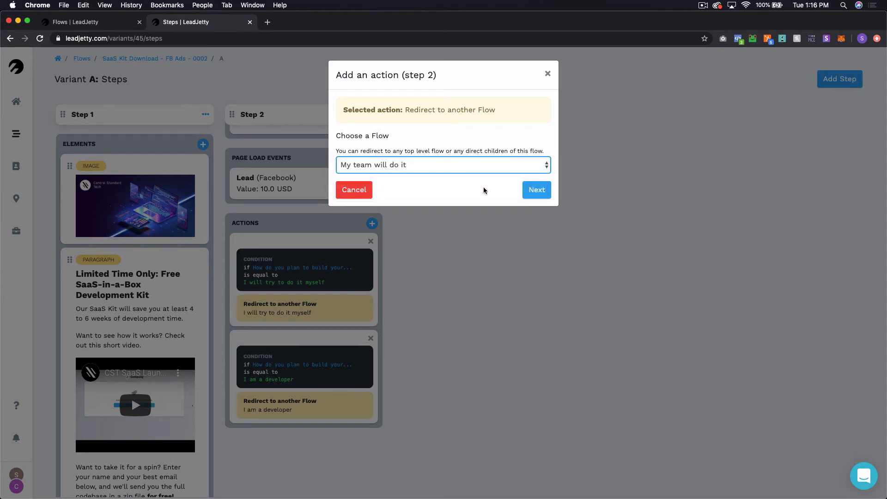
click(536, 194)
Step: Set the condition to SaaS-building question is equal to 'My team will do it'
click(385, 189)
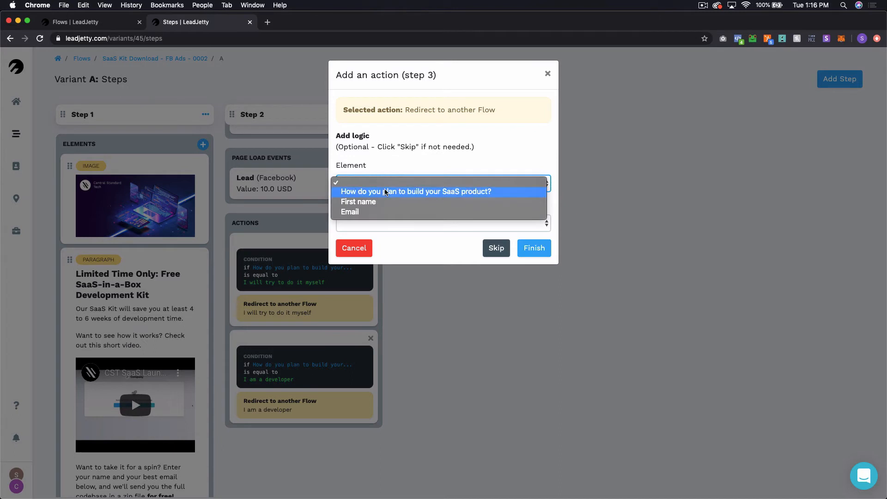
click(385, 191)
click(390, 224)
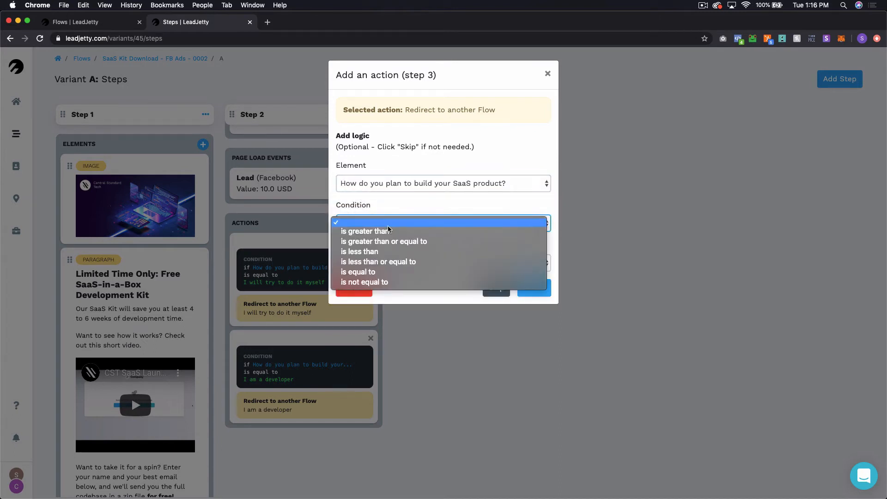
click(372, 277)
click(399, 269)
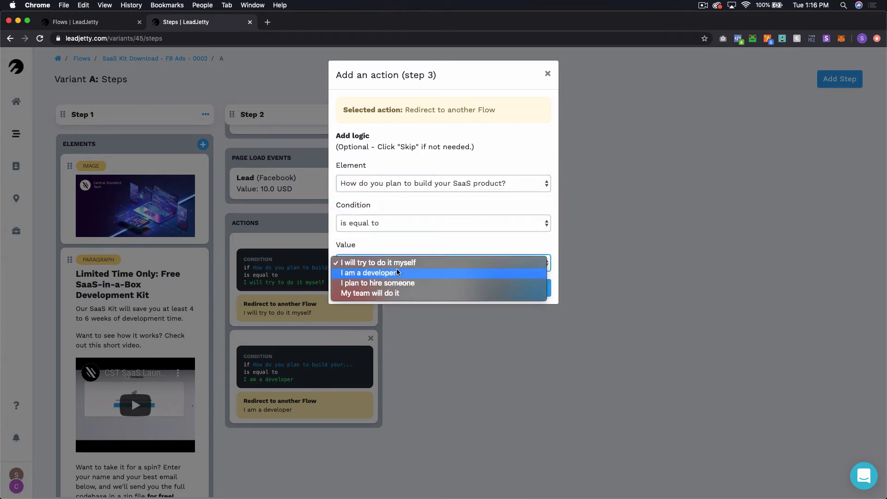
click(400, 294)
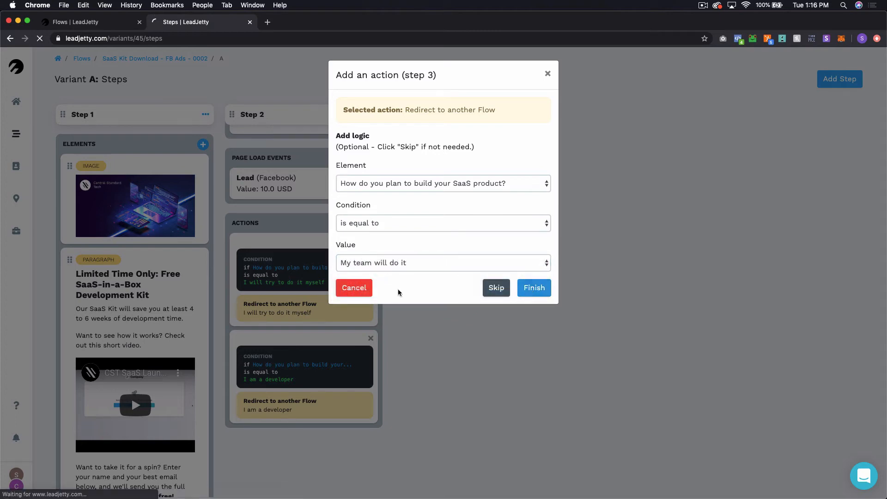
scroll(324, 279, down, 5)
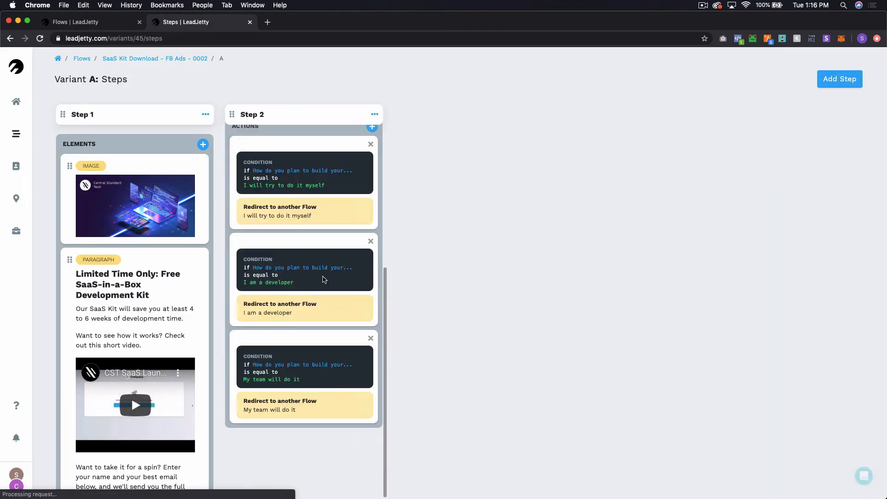
Step: Scroll Step 2 back to the top and switch to the tab with the original flow's edit form
scroll(324, 279, up, 1)
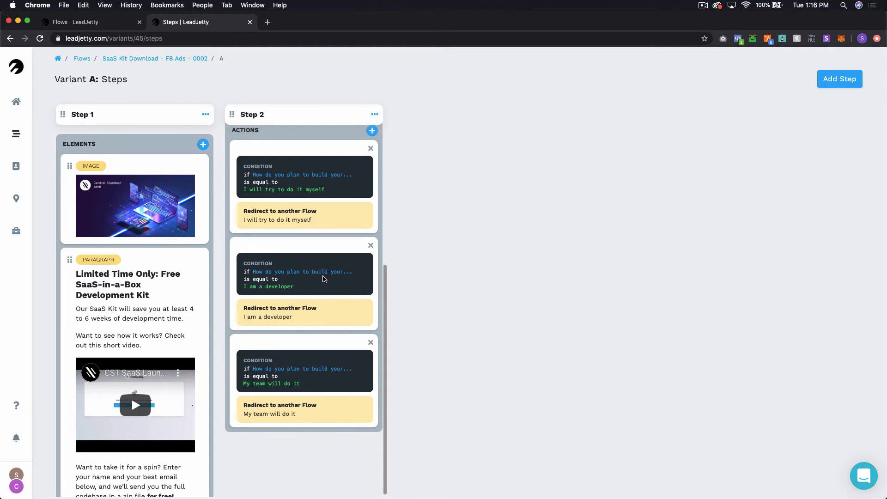
scroll(323, 280, up, 5)
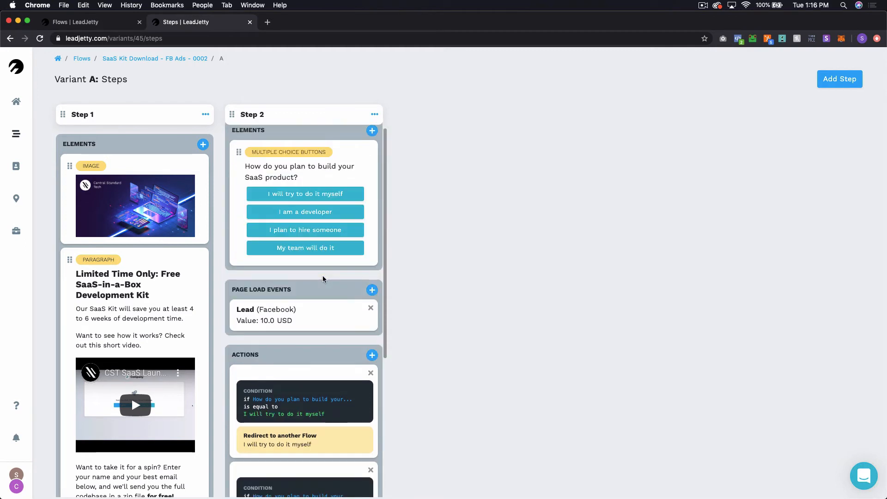
scroll(322, 276, up, 2)
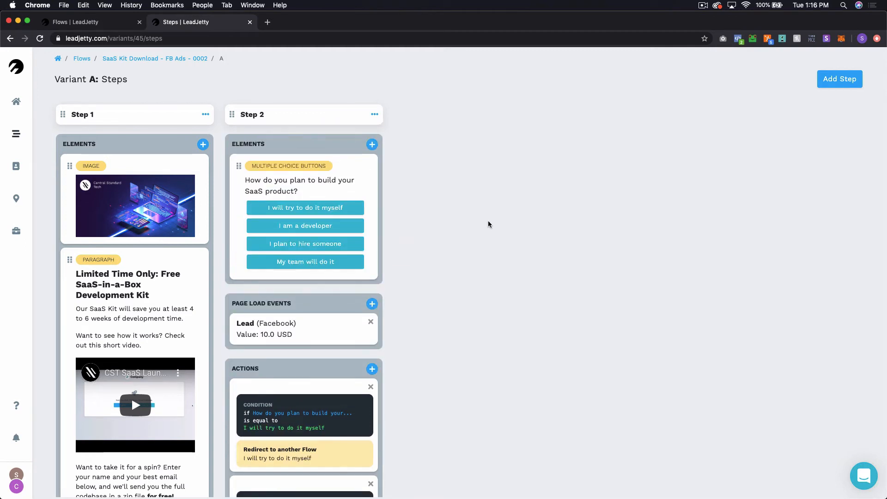
key(ctrl+shift+Tab)
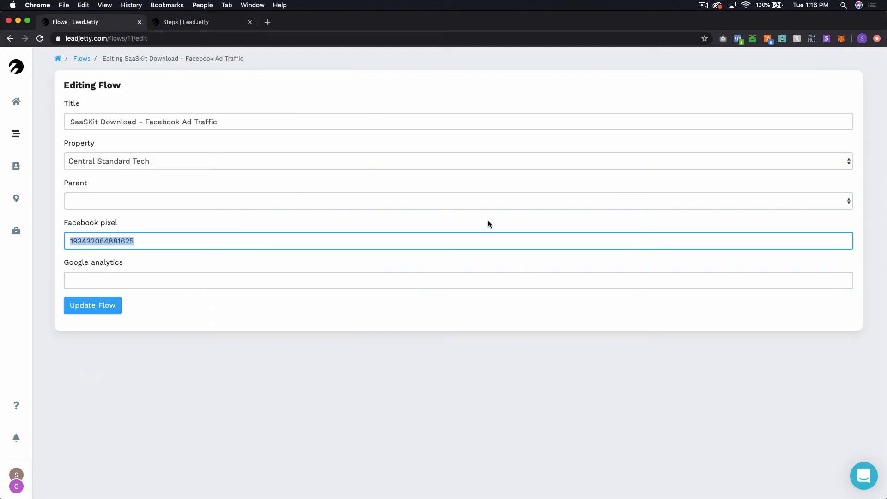
Step: From the Flows list, open SaaSKit Download - Facebook Ad Traffic and view Version 1.4's four steps
click(78, 59)
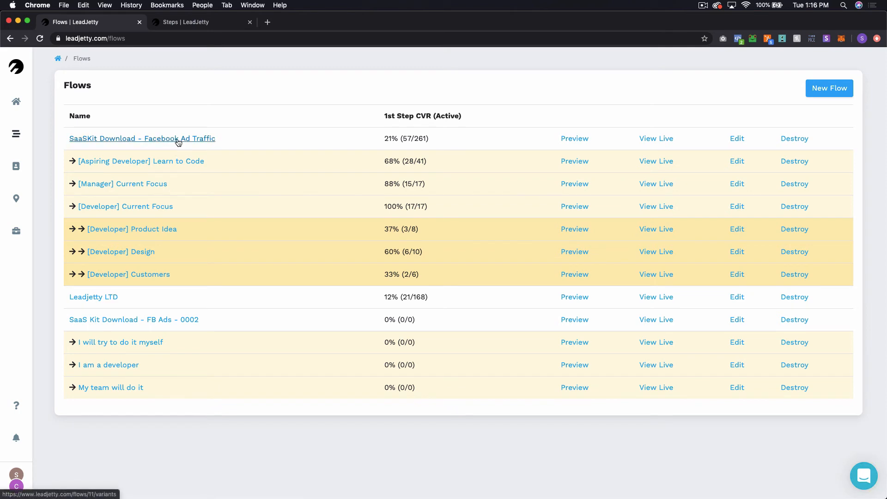
click(178, 138)
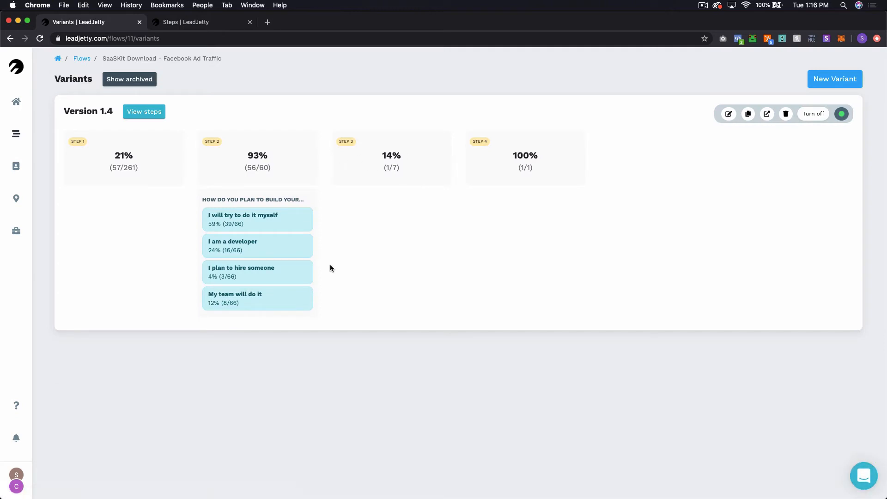
click(144, 111)
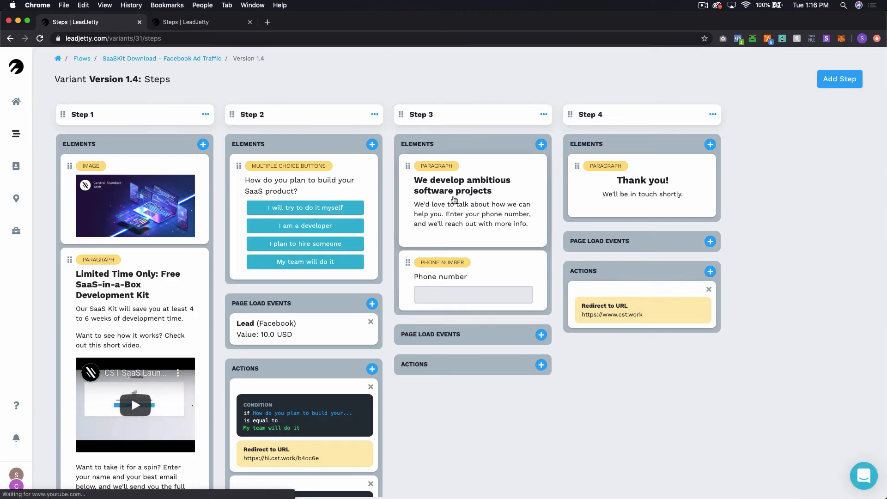
click(455, 200)
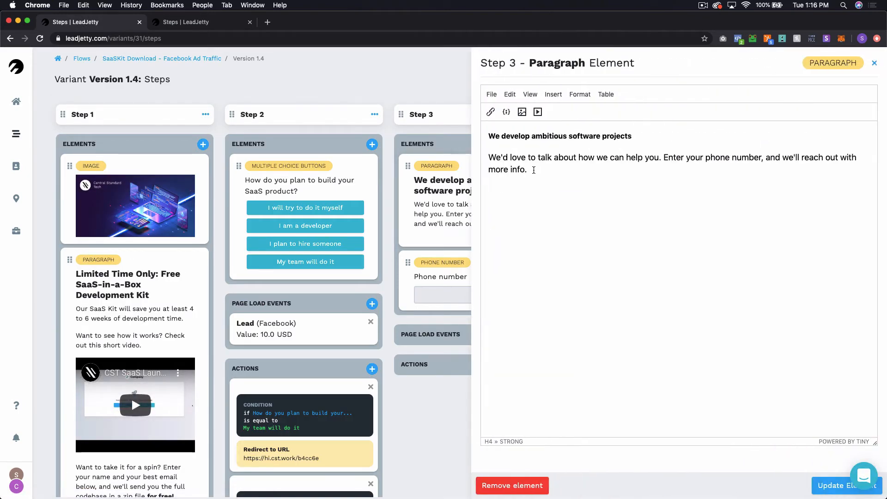
drag(535, 172, 473, 131)
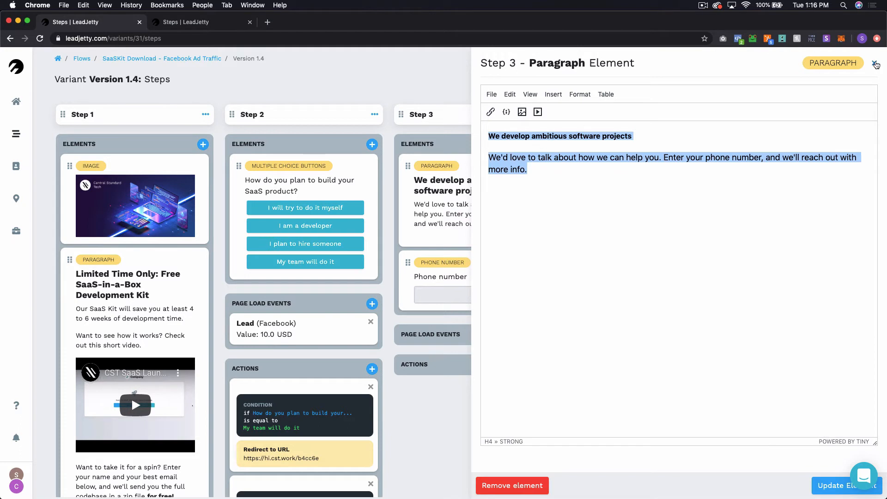
click(875, 63)
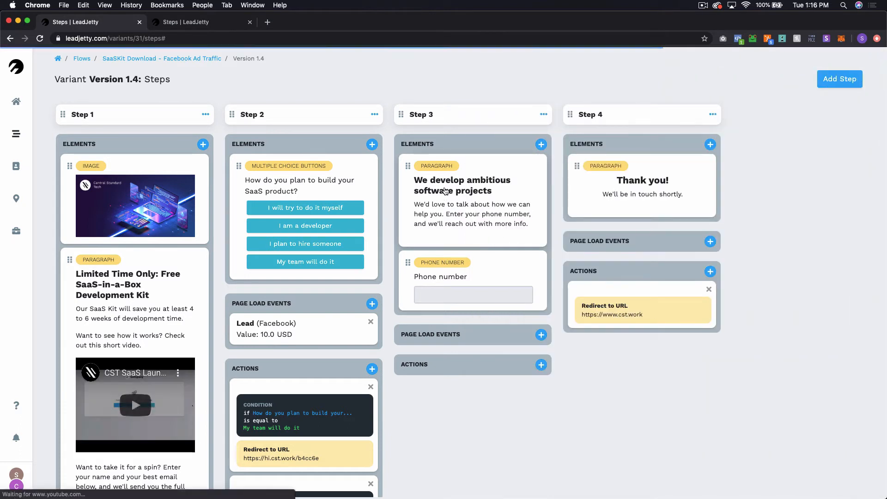
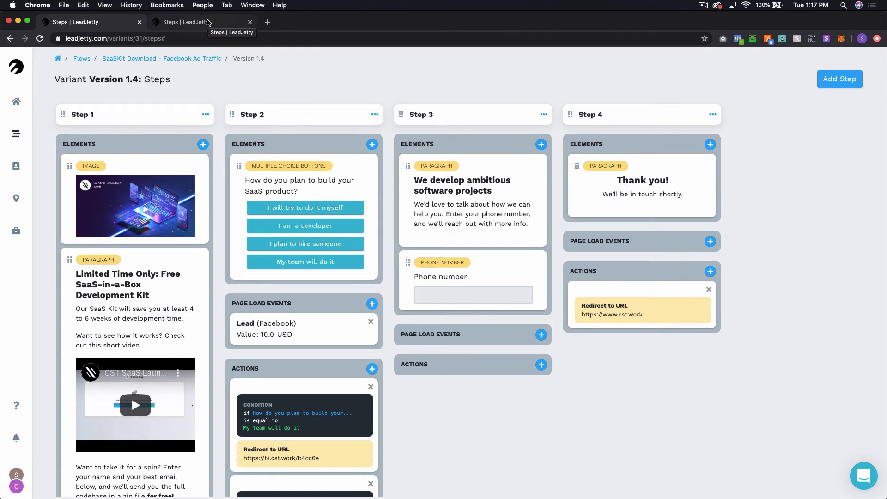
Step: Switch to Variant A's steps page and add a new, empty Step 3
click(208, 22)
click(827, 81)
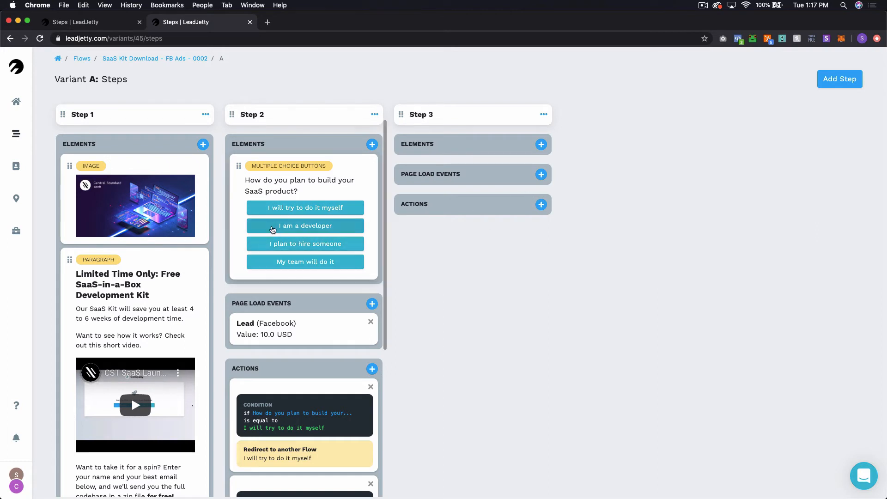
scroll(286, 242, down, 2)
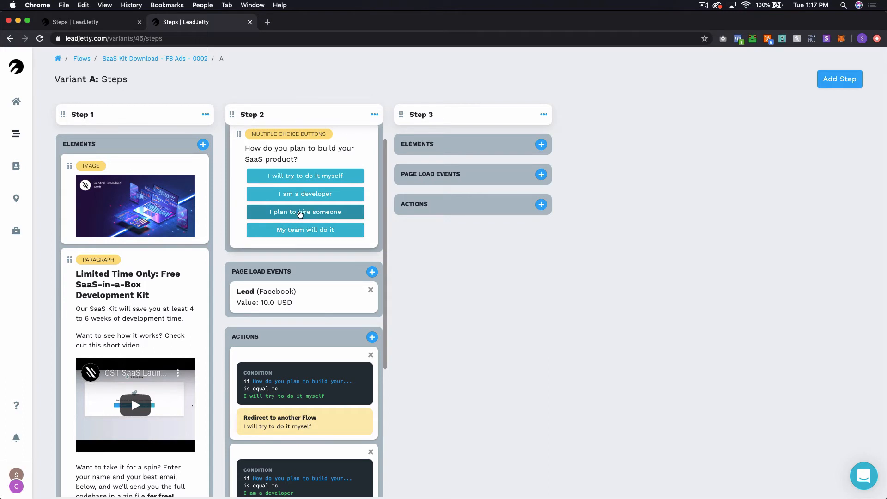
scroll(303, 217, up, 2)
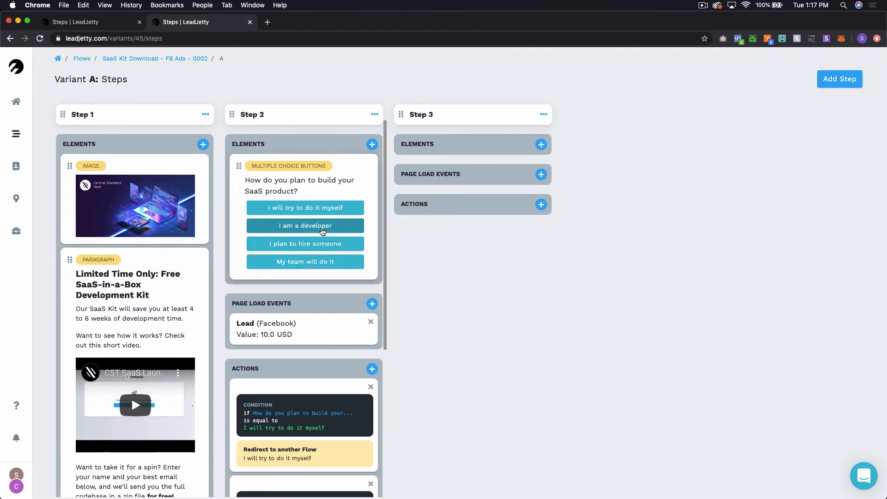
Step: Add a rich text paragraph to Step 3 with the pasted 'We develop ambitious software projects' text
click(542, 145)
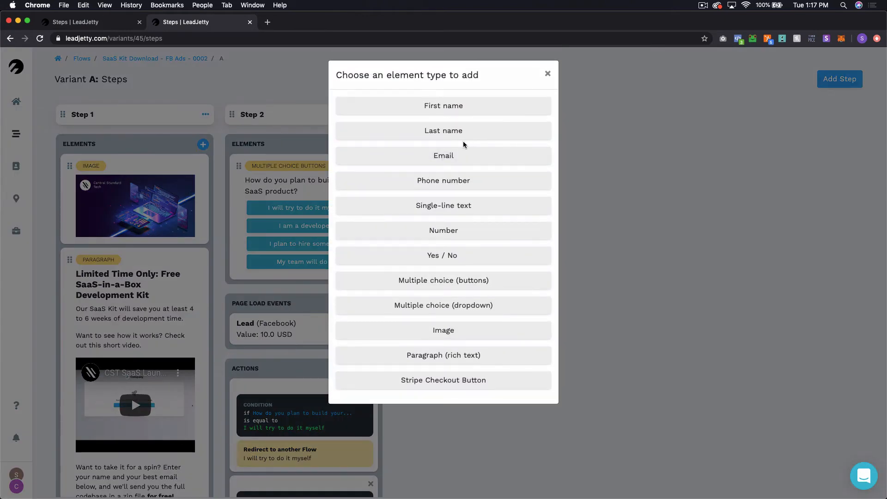
click(475, 354)
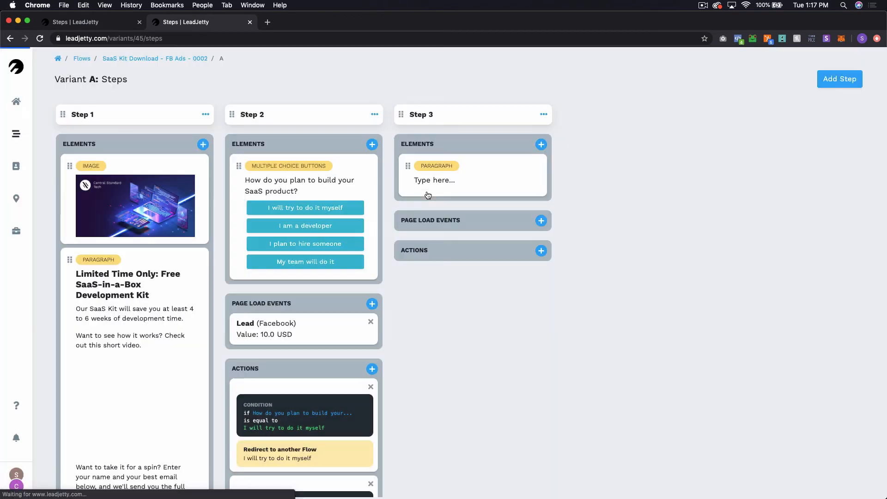
click(463, 183)
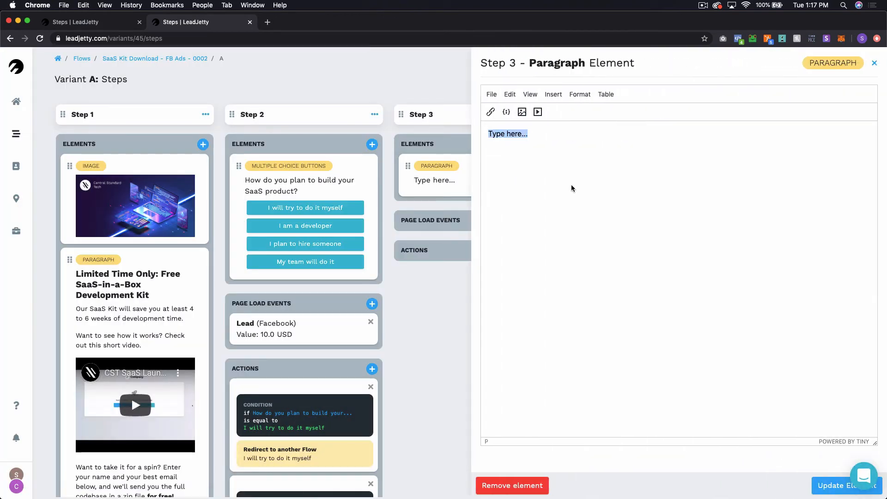
text(We develop ambitious software projects We'd love to talk about how we can help you. Enter your phone number, and we'll reach out with more info.)
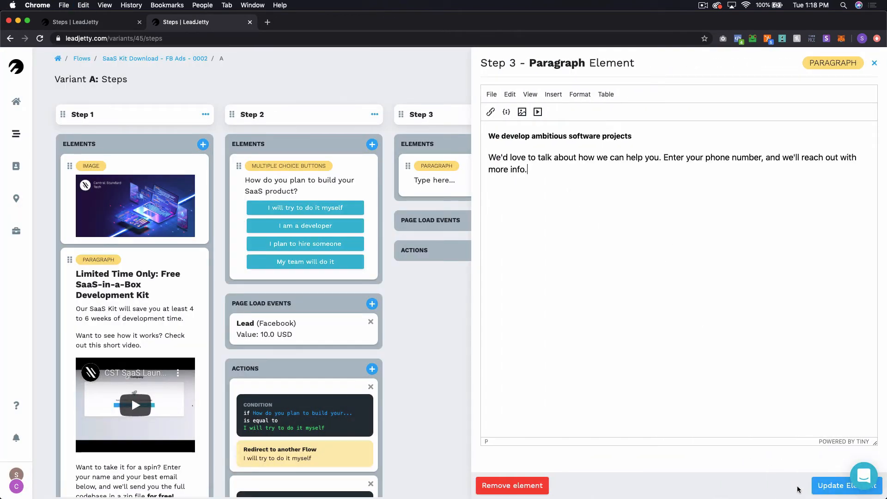
click(828, 485)
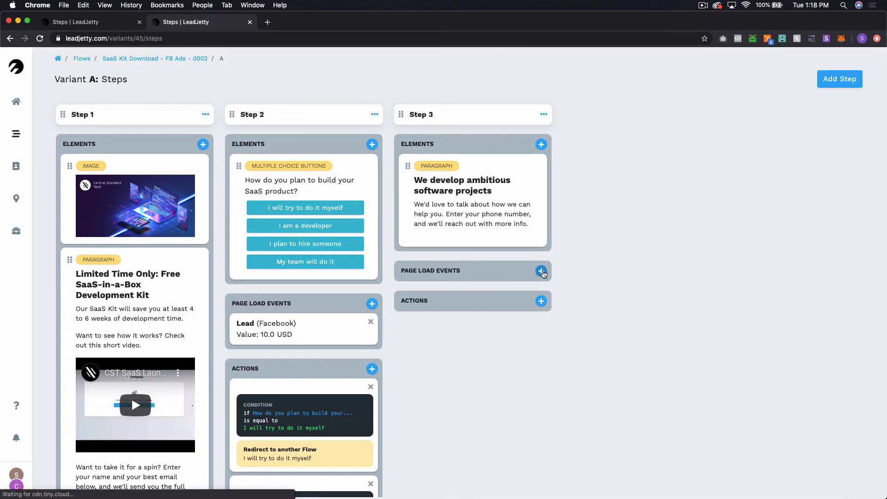
Step: Add a phone number field below the paragraph in Step 3
click(542, 271)
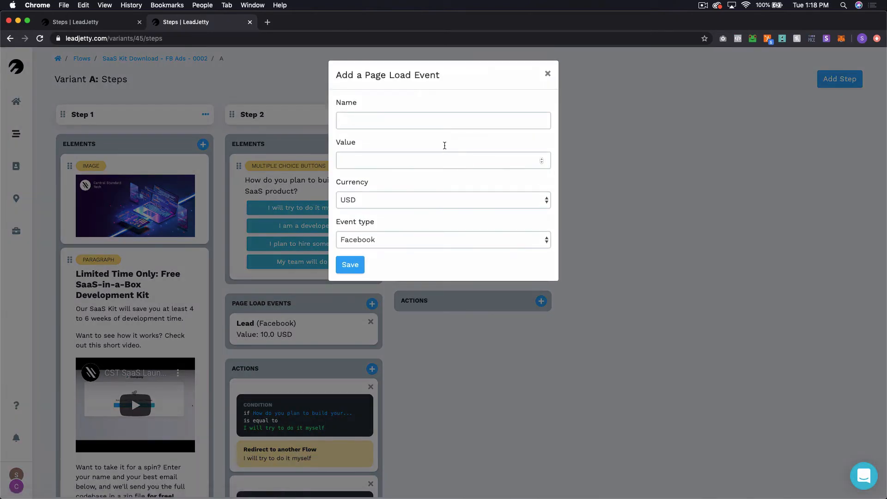
click(547, 72)
click(541, 144)
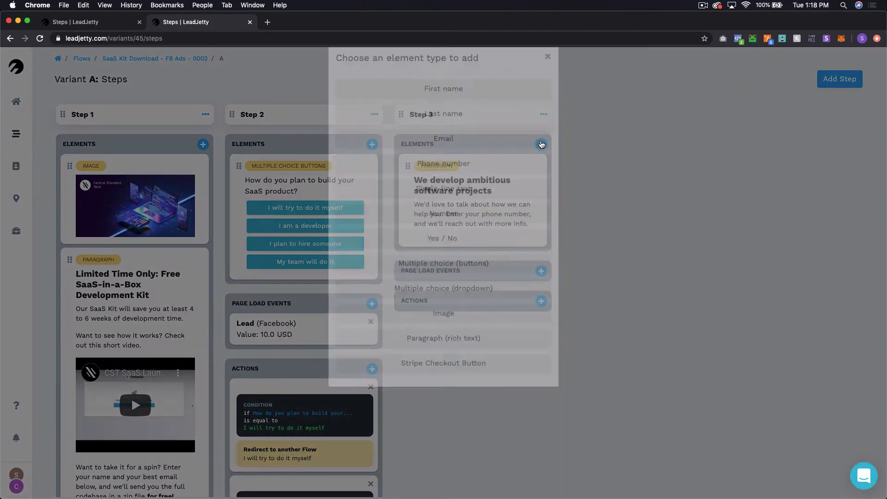
click(465, 180)
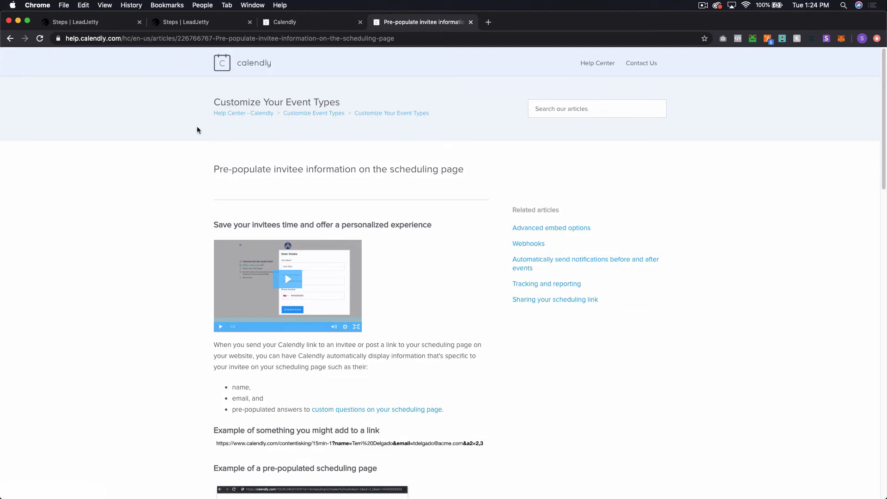
scroll(132, 256, down, 3)
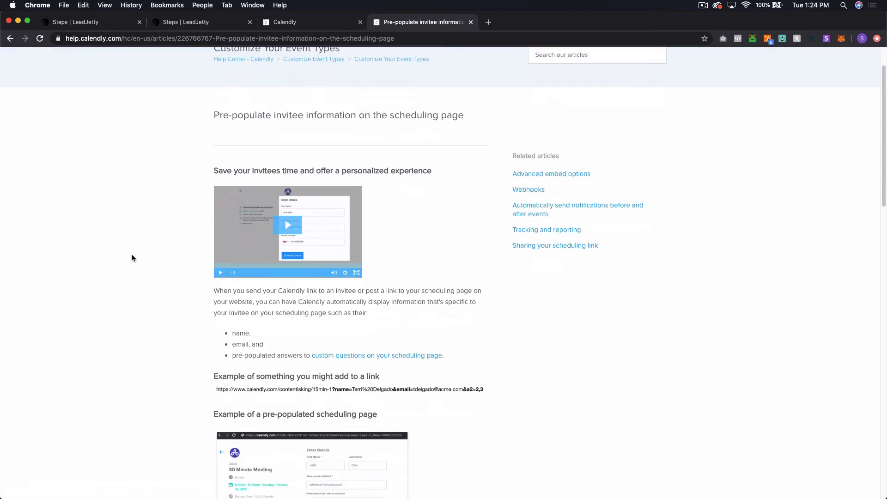
scroll(139, 257, down, 3)
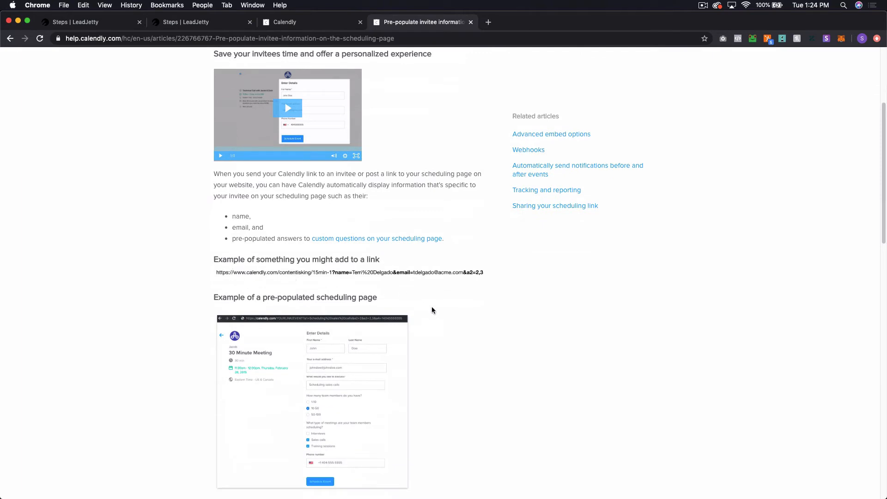
scroll(433, 309, down, 2)
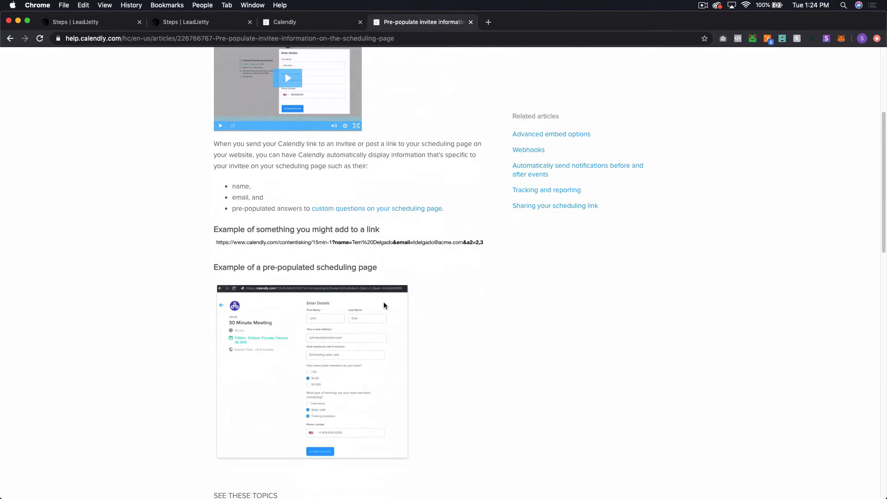
scroll(428, 305, down, 6)
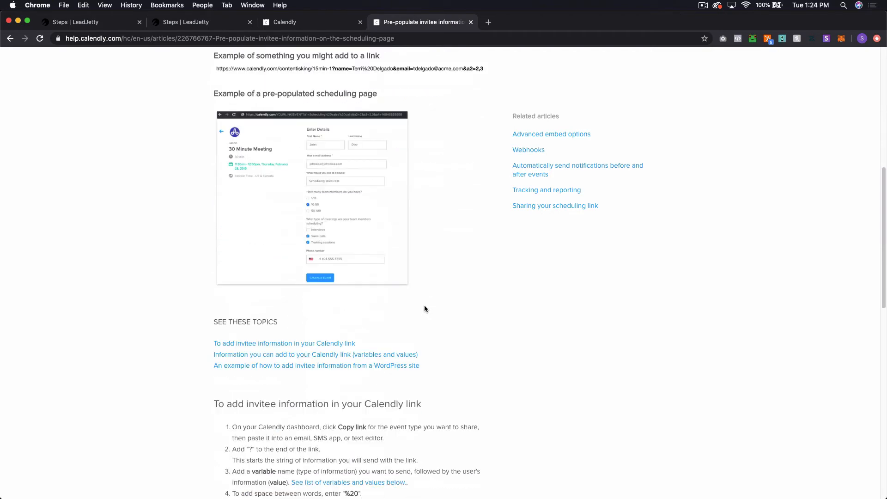
scroll(386, 303, down, 5)
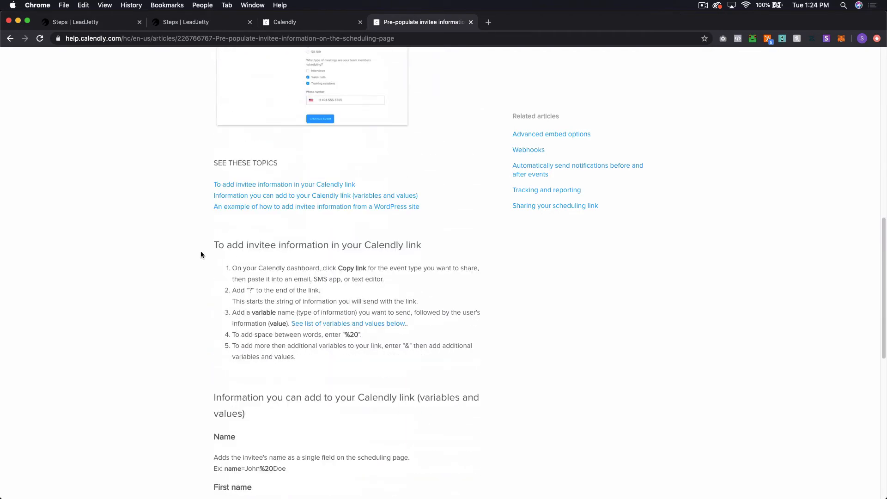
scroll(200, 254, down, 4)
scroll(319, 306, up, 5)
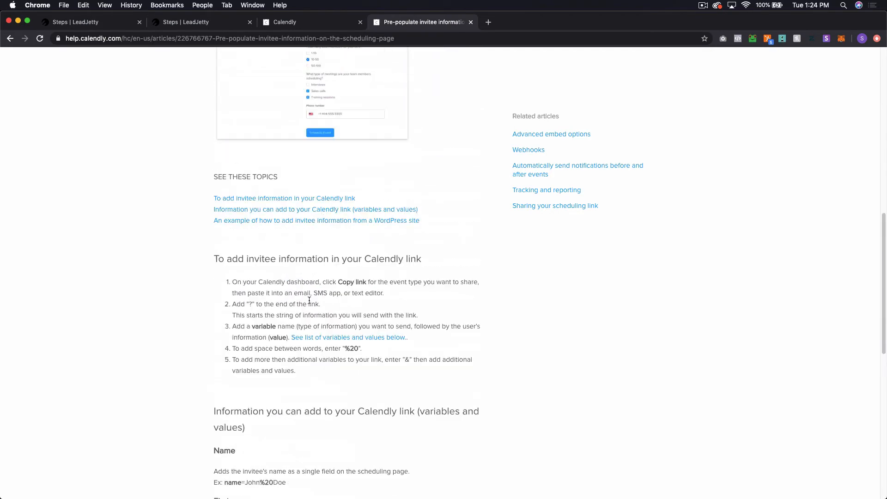
scroll(313, 281, up, 8)
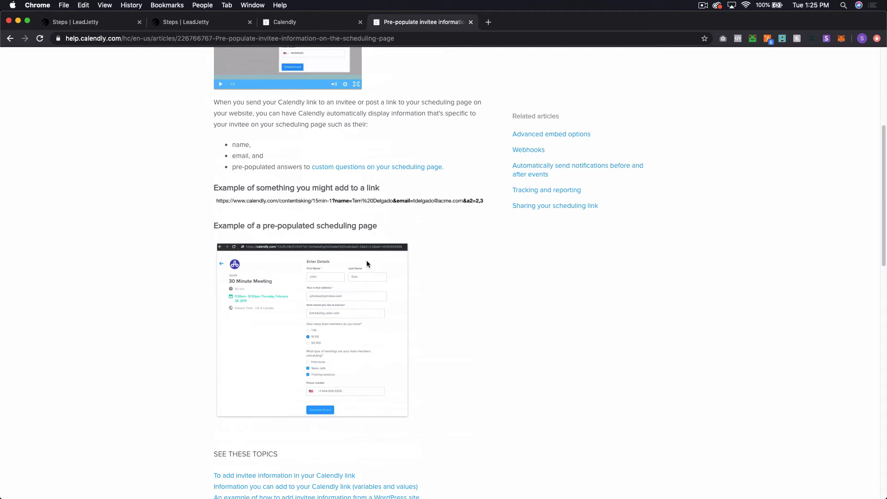
scroll(352, 256, down, 13)
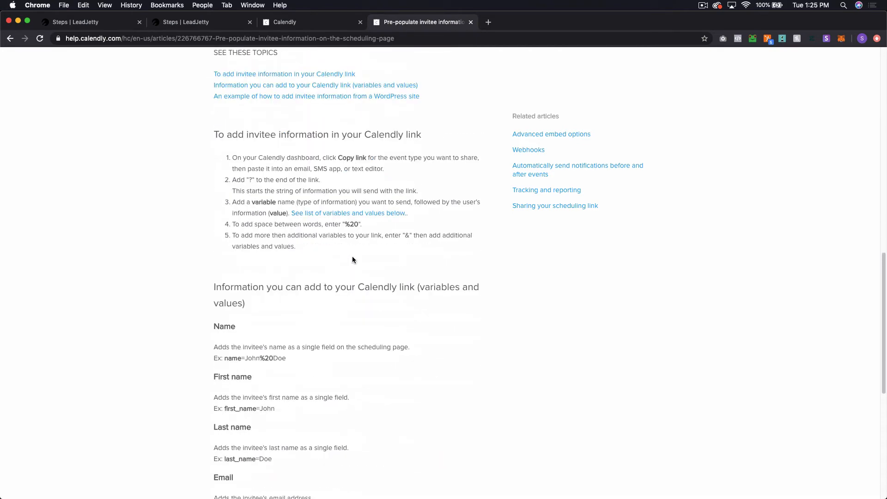
scroll(352, 258, down, 2)
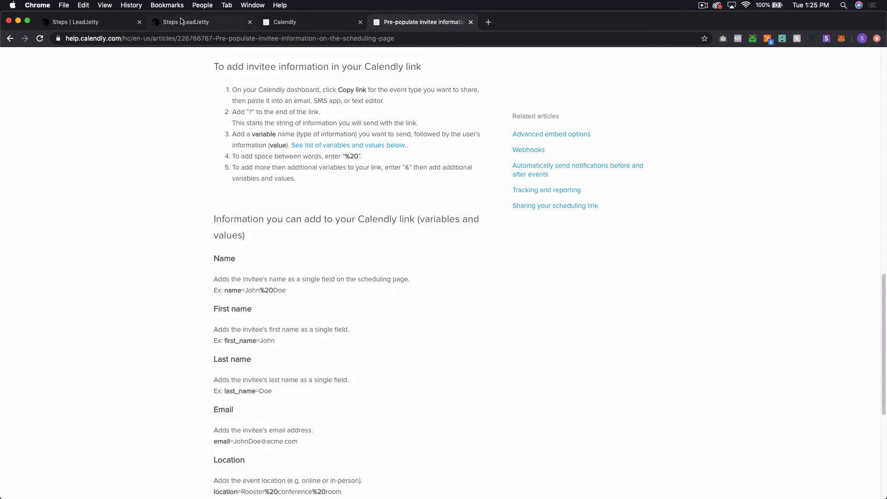
scroll(322, 301, up, 10)
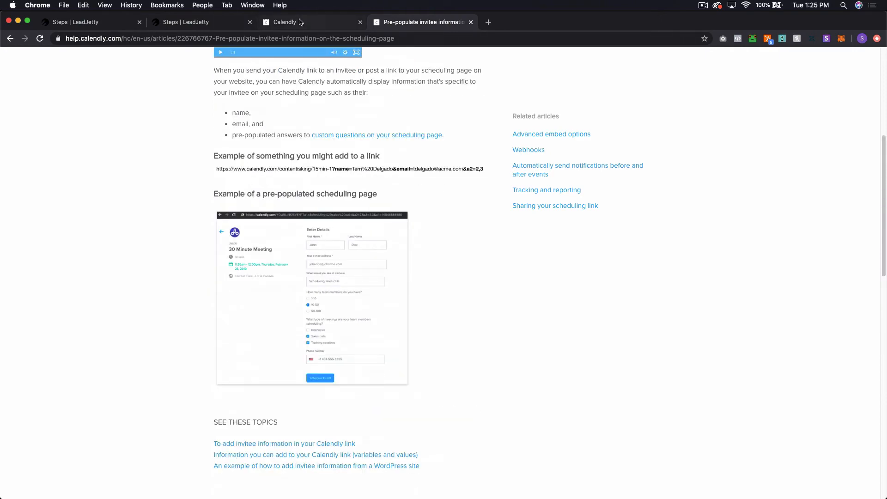
Step: Start a Redirect to another URL action on Step 3, reaching the URL entry prompt
click(199, 24)
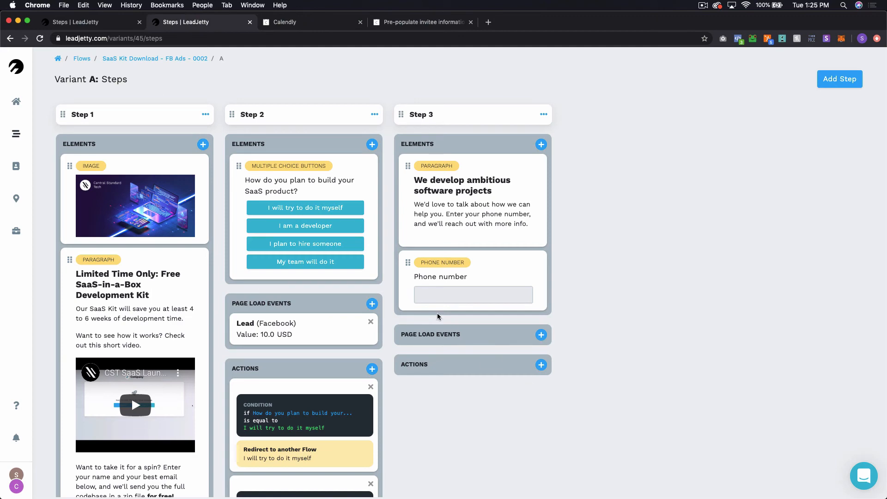
click(541, 365)
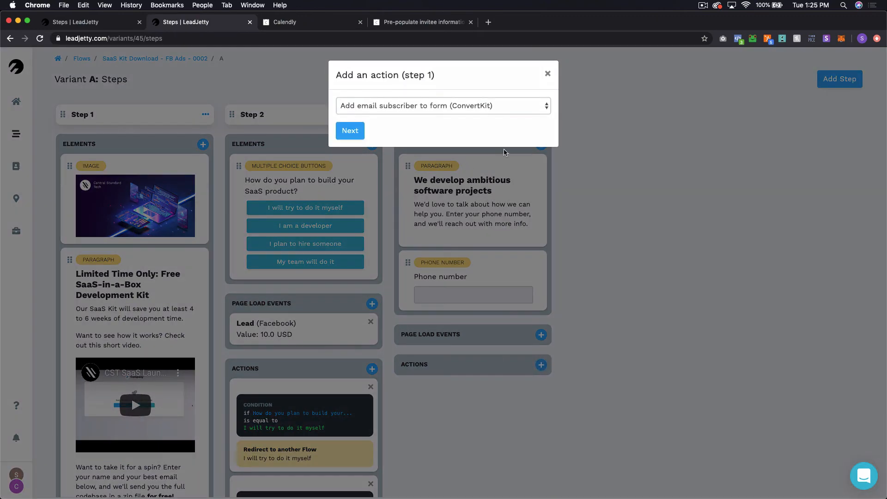
click(548, 74)
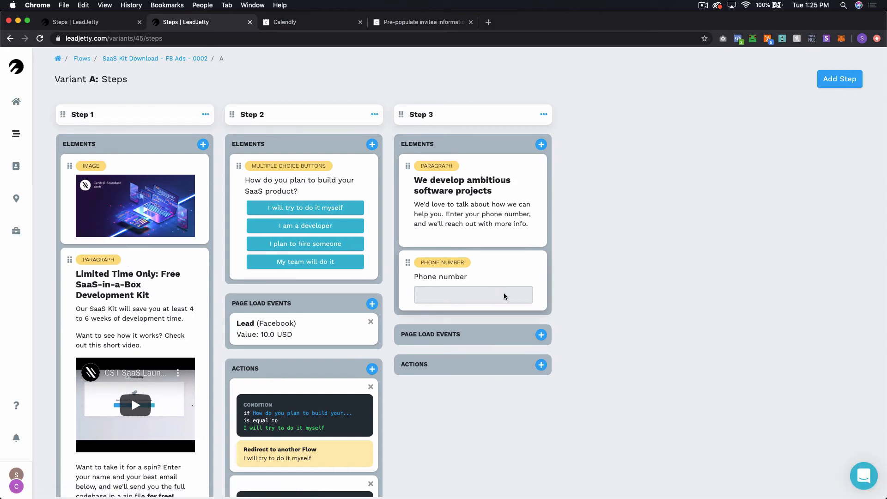
click(541, 367)
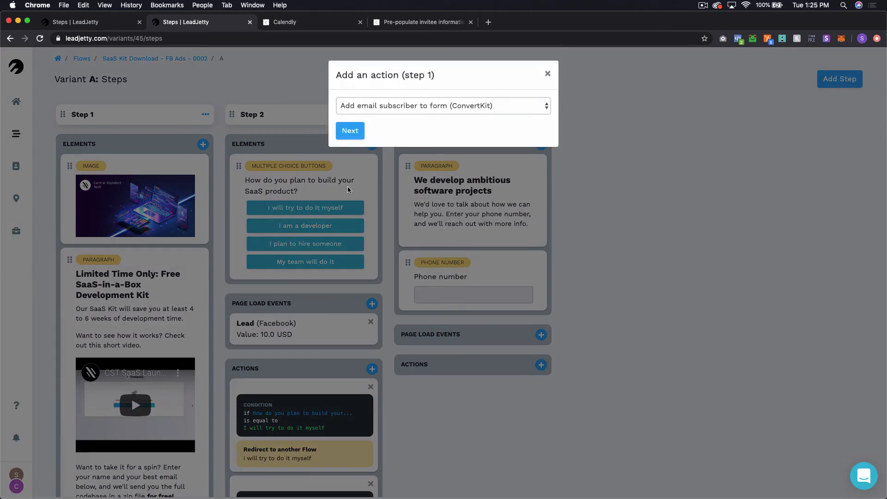
click(389, 107)
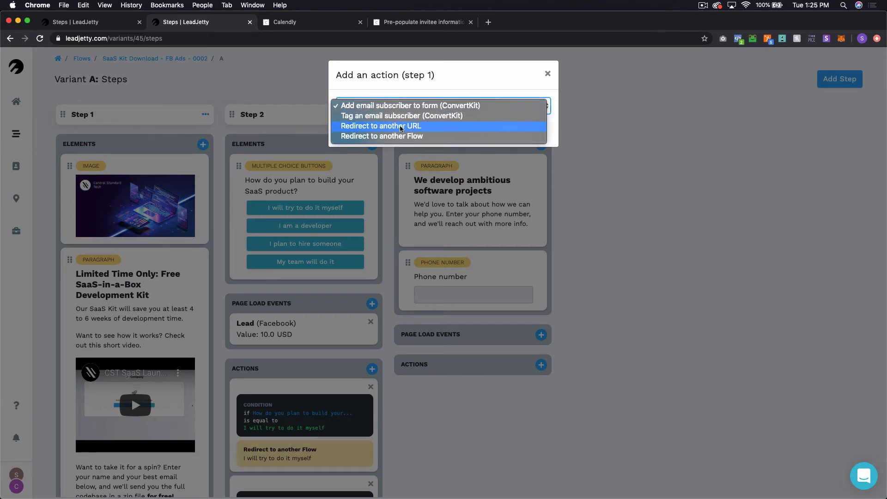
click(401, 129)
click(361, 131)
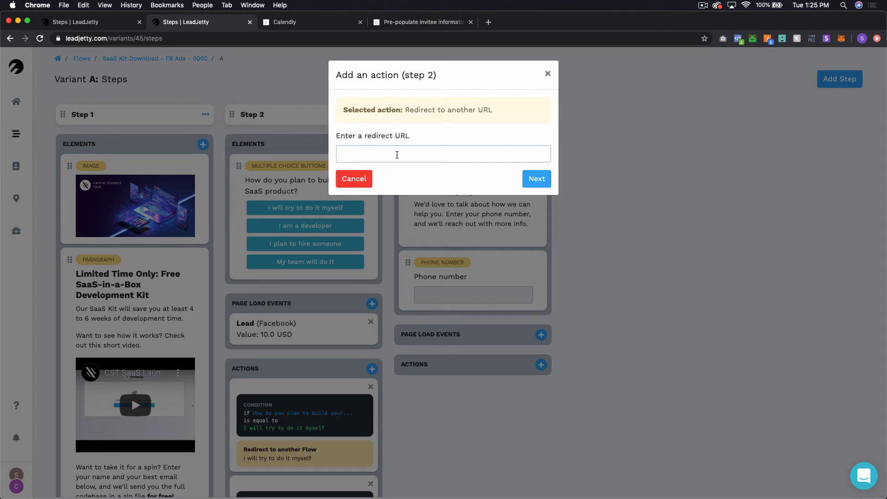
Step: Set the redirect to the Calendly 20-min link with first_name and email placeholders, saved without conditions
click(397, 154)
text(https://calendly.com/central-standard-tech/20-min)
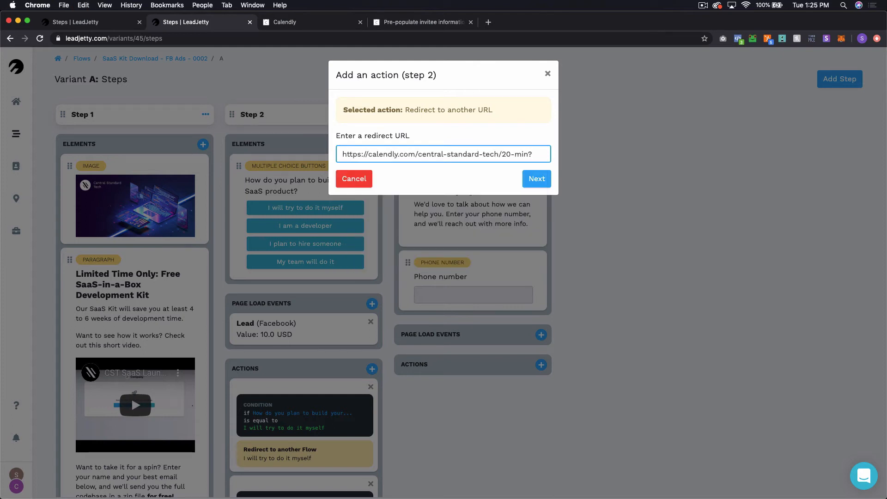
text(first)
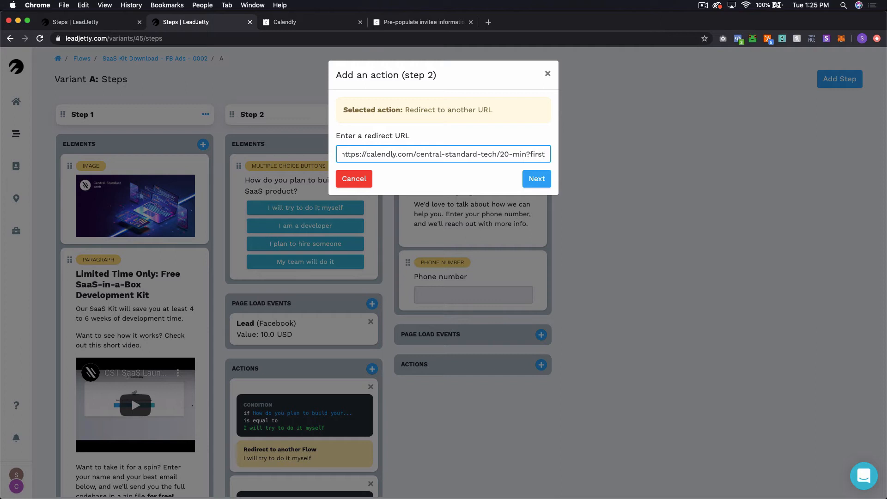
text(_name)
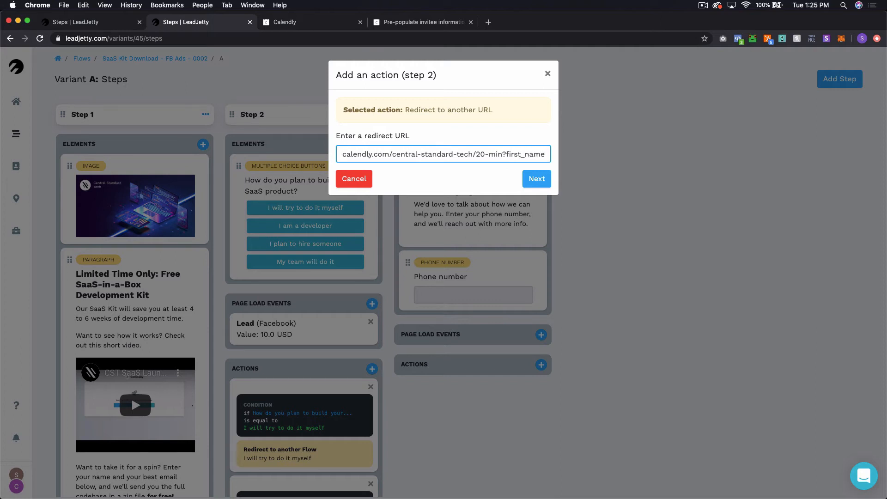
text(={)
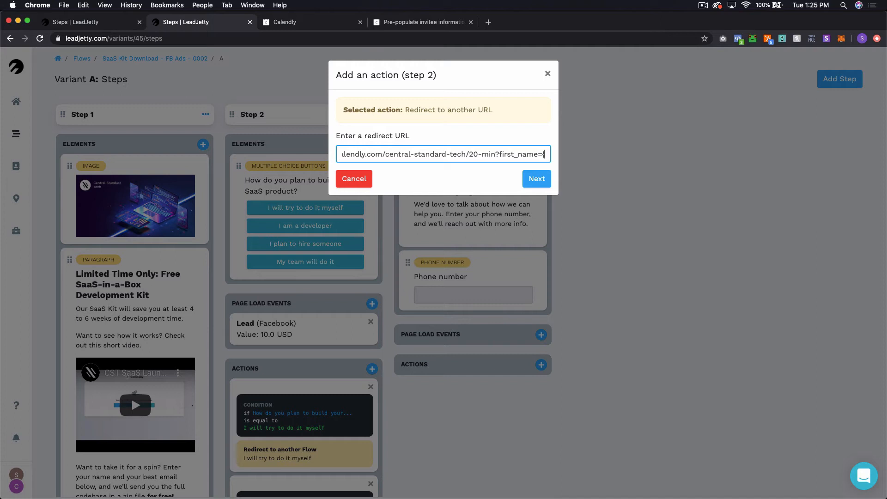
text({}})
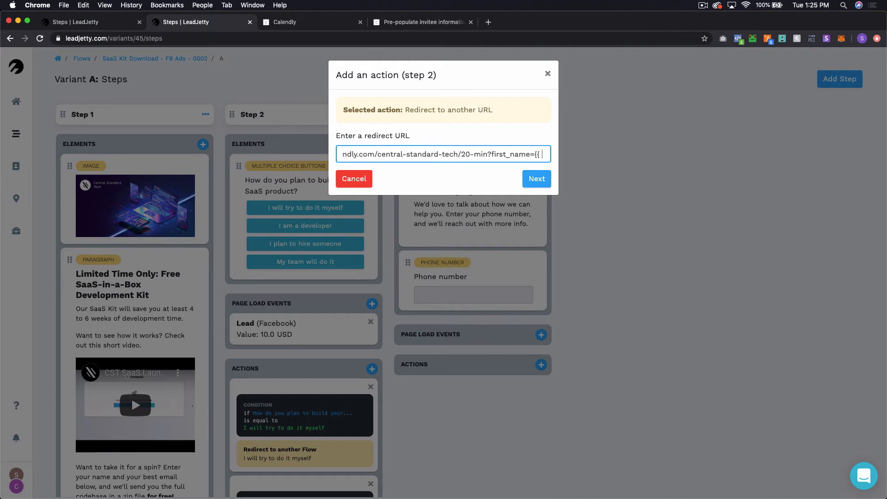
text( first_na)
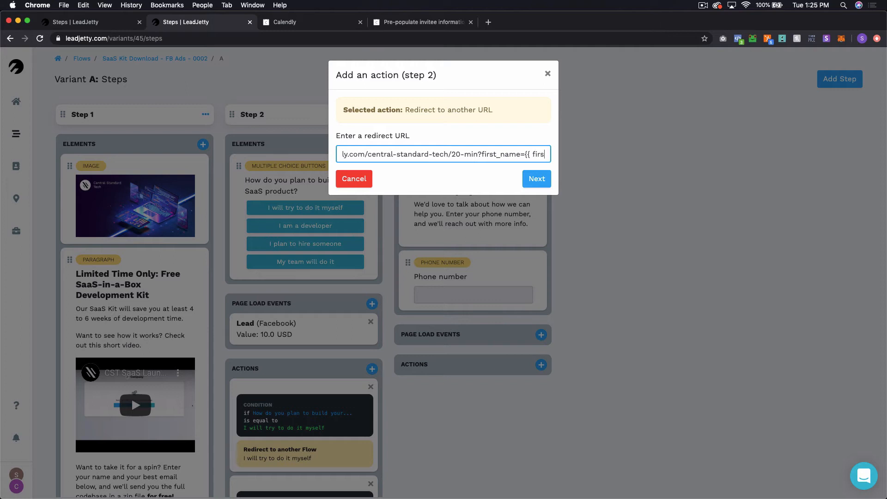
text(me )
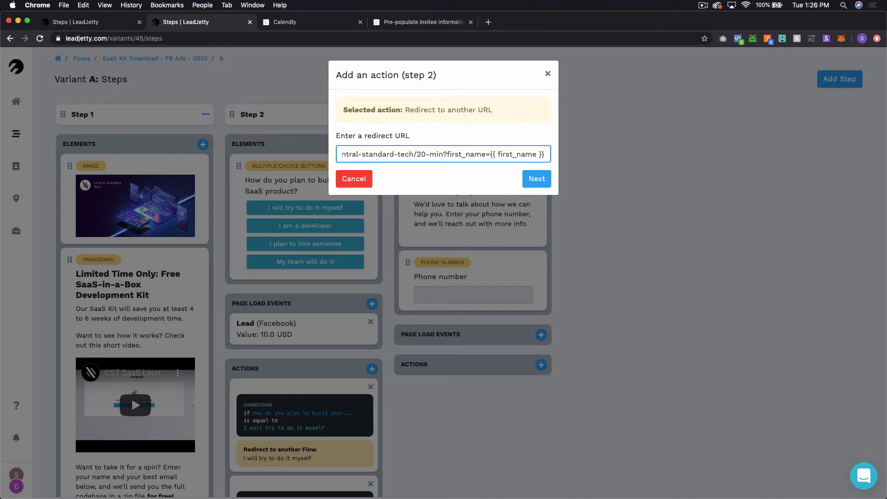
text(&)
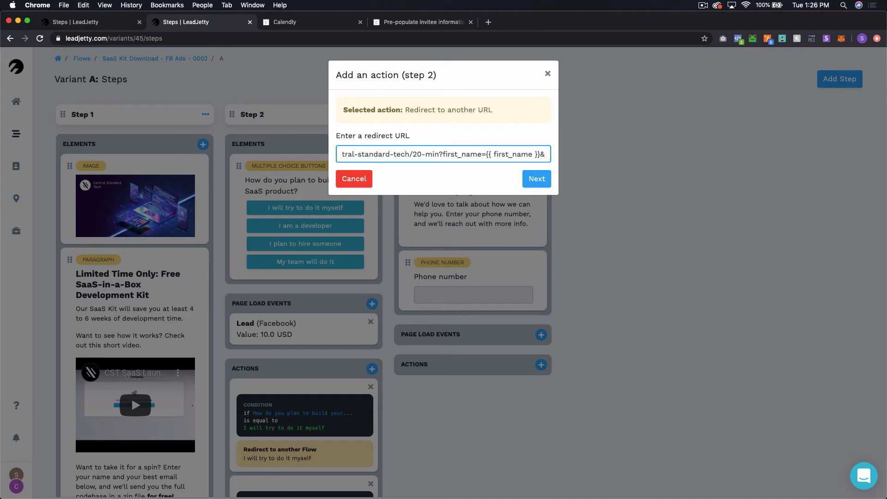
text(email)
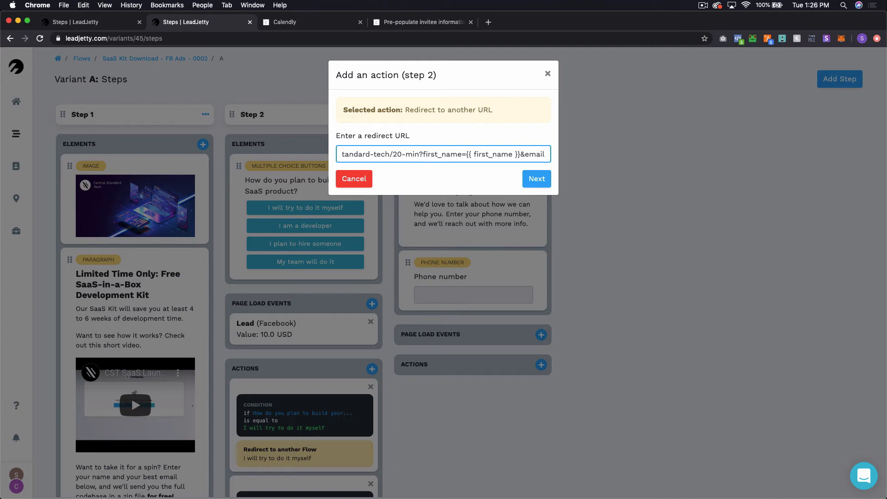
text(={)
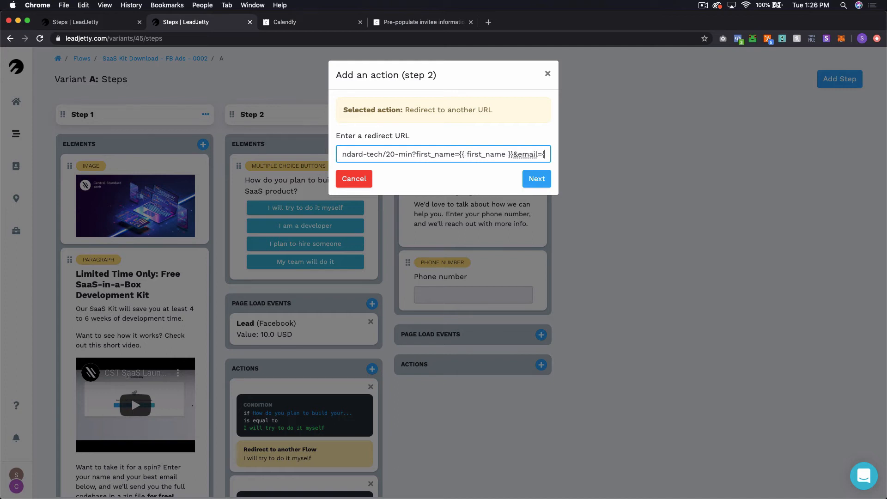
text({}})
key(Left)
key(Left)
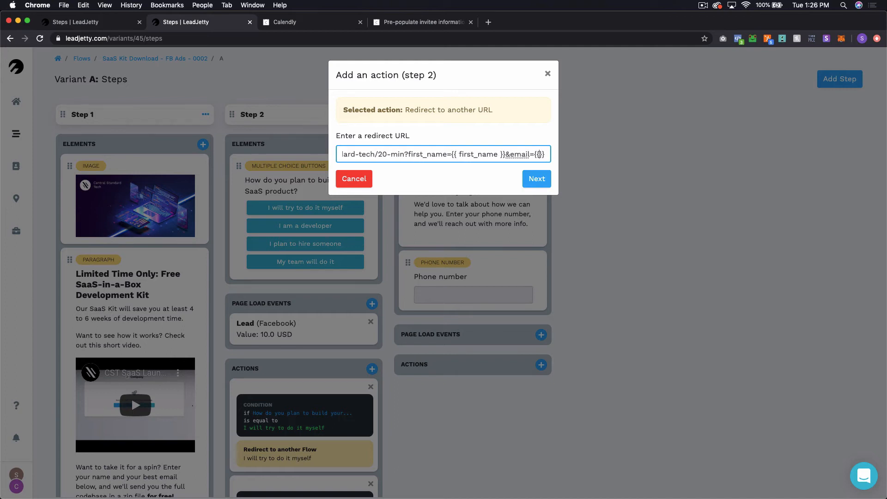
text(email)
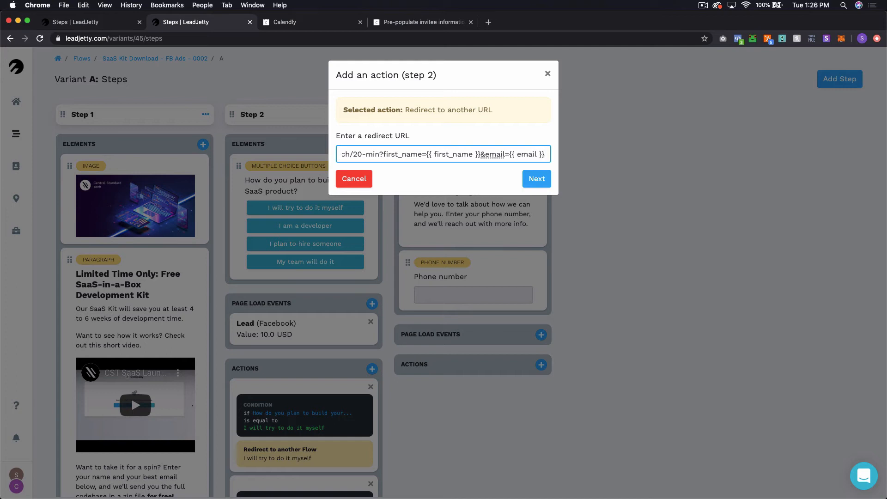
click(537, 182)
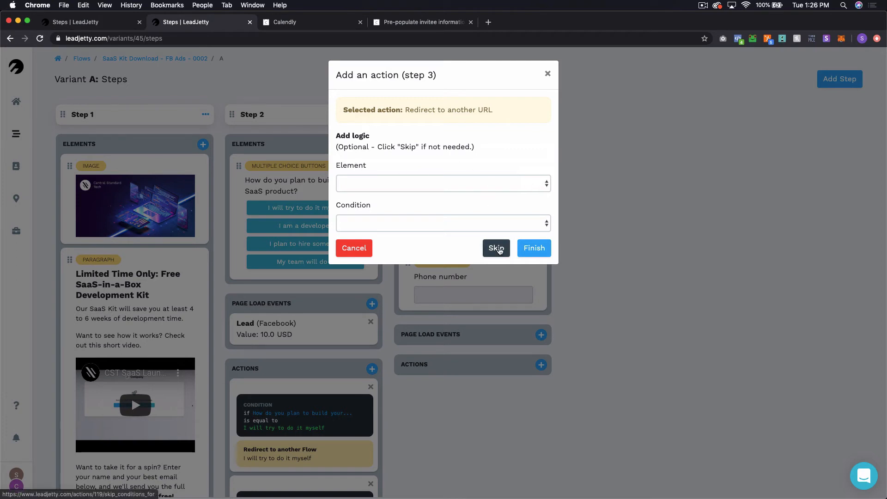
click(497, 248)
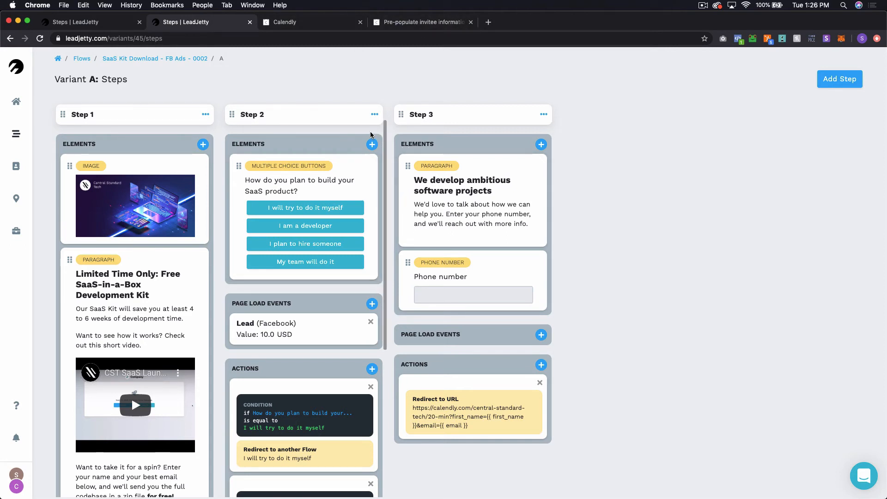
click(419, 22)
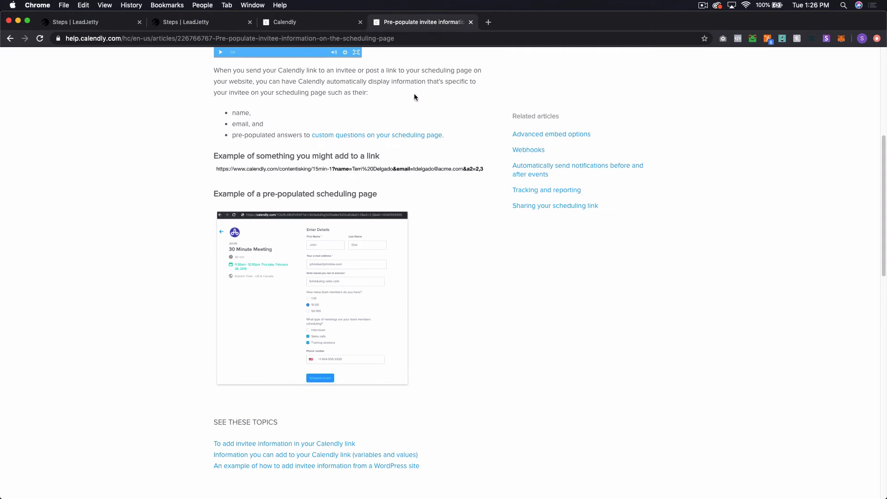
scroll(411, 265, up, 4)
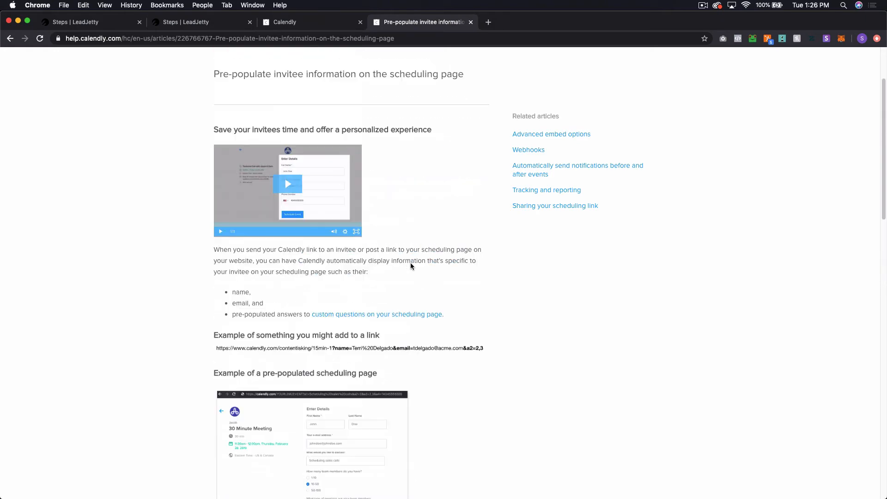
scroll(410, 266, down, 20)
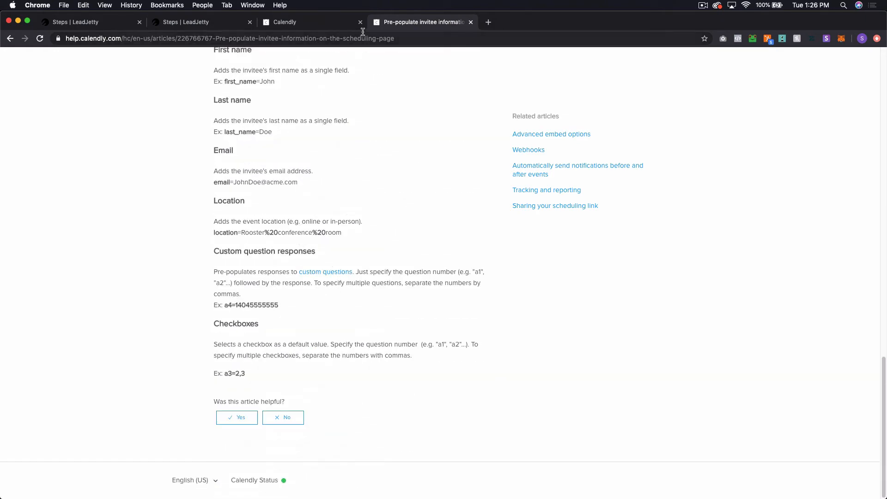
click(330, 26)
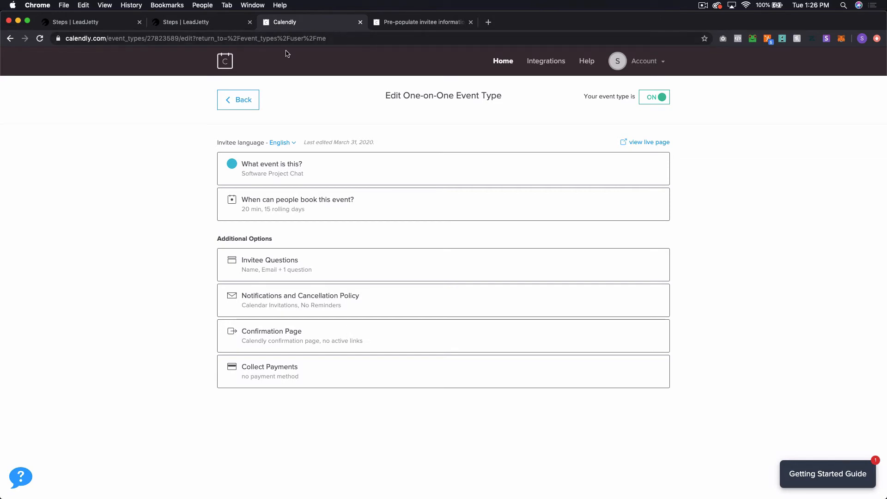
click(191, 25)
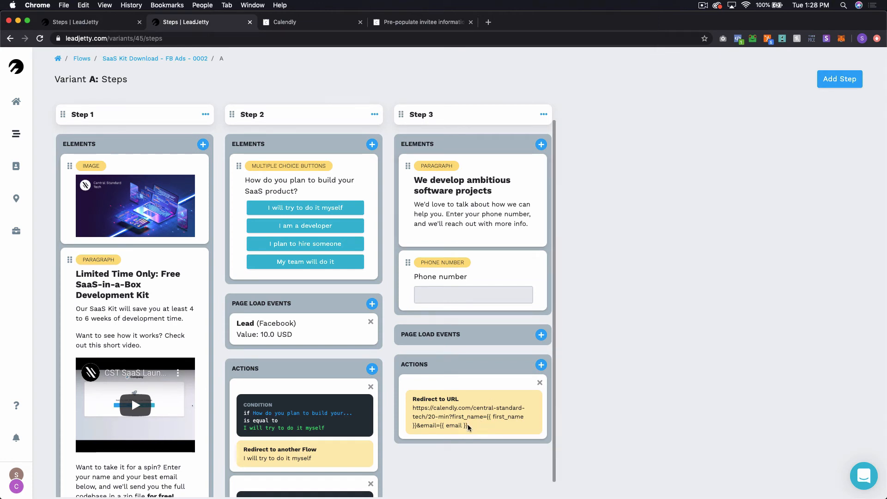
Step: Copy Step 3's redirect URL and delete the existing redirect action
drag(468, 427, 416, 405)
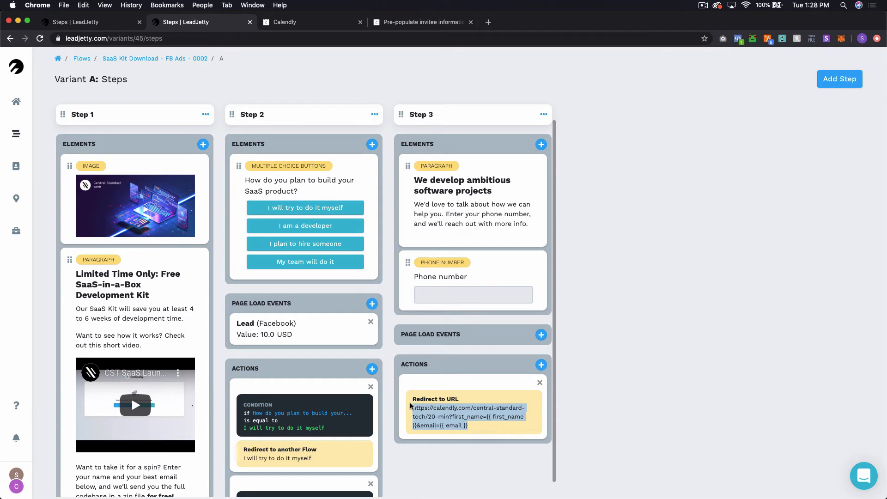
click(540, 384)
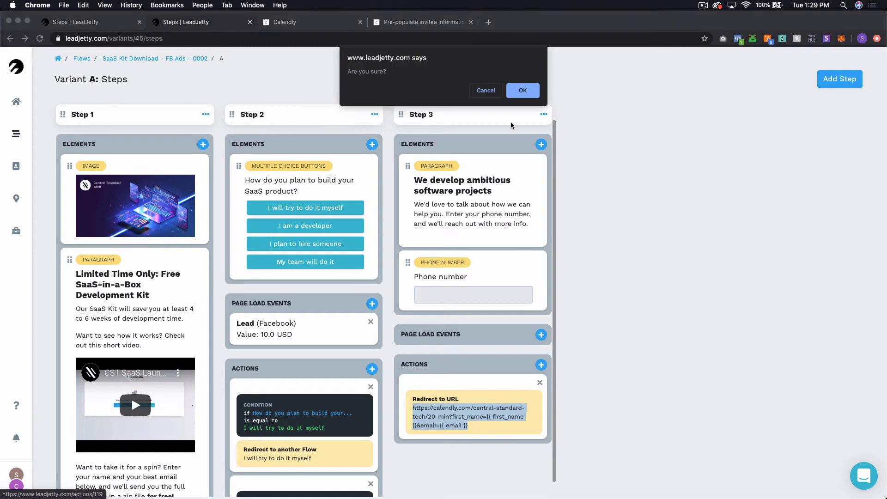
click(521, 93)
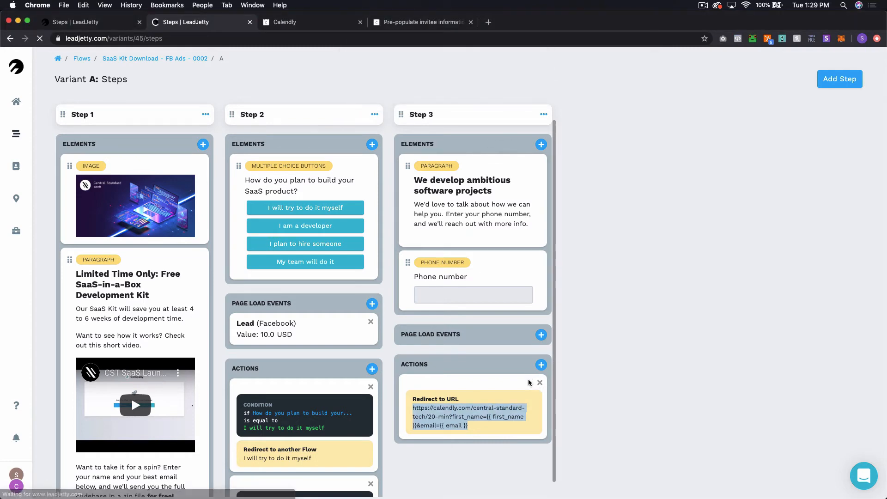
Step: Re-add the redirect as 20-min?name={{ first_name }}&email={{ email }}, saved without conditions
click(541, 365)
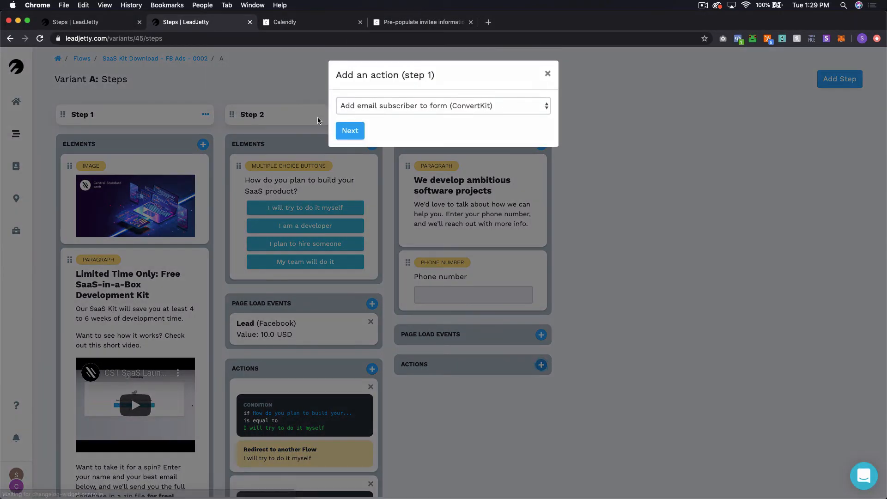
click(394, 106)
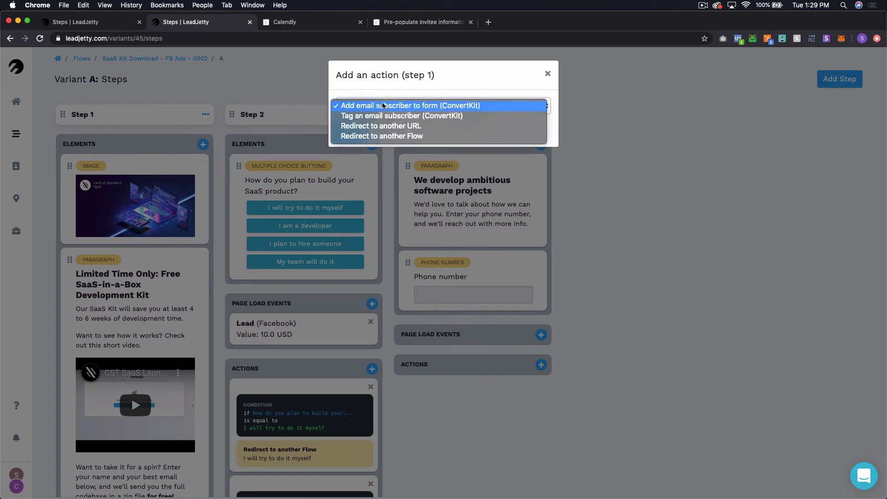
click(410, 131)
click(356, 133)
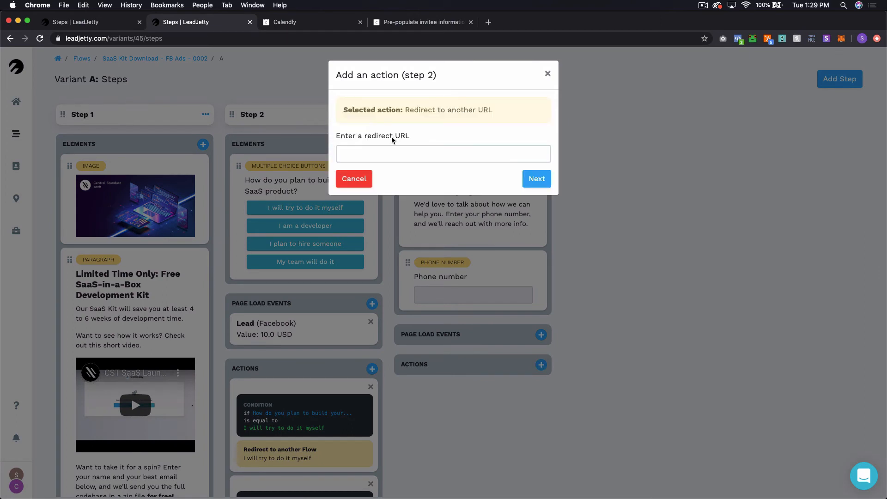
click(386, 154)
key(super+v)
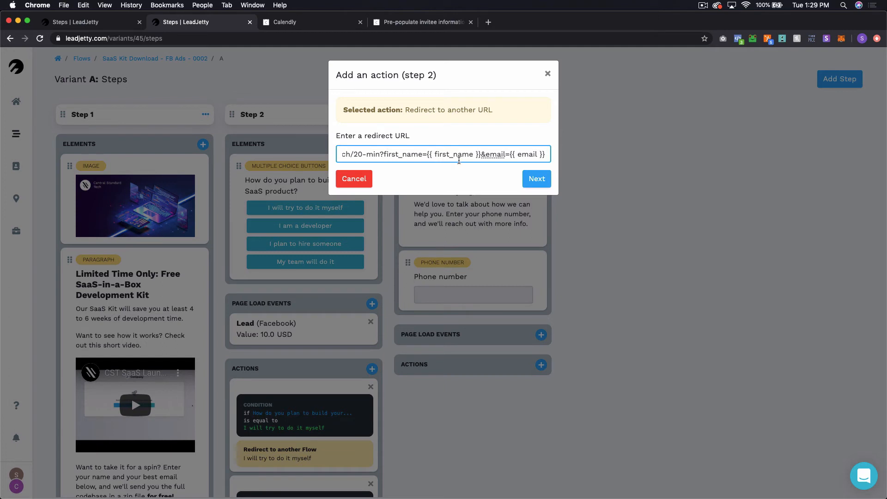
double_click(406, 155)
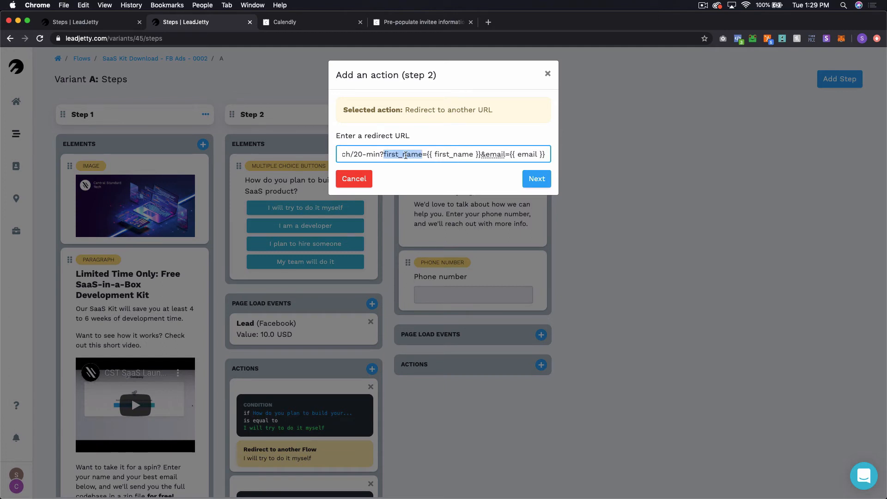
text(name)
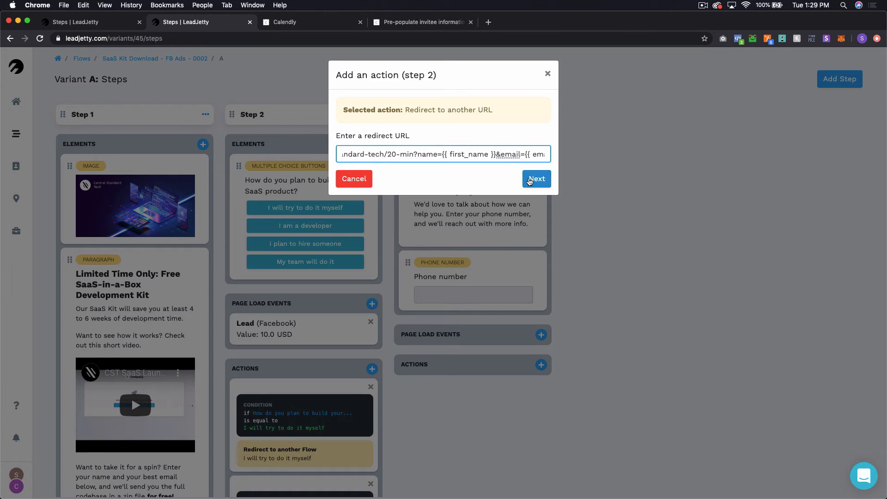
click(530, 181)
click(497, 248)
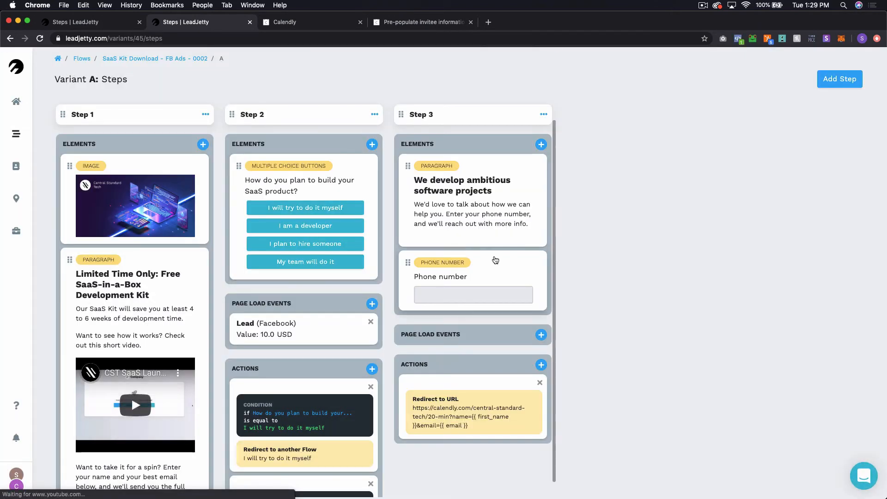
Step: Open SaaS Kit Download - FB Ads - 0002 from Flows, turn on variant A, and return to Flows
scroll(371, 228, down, 2)
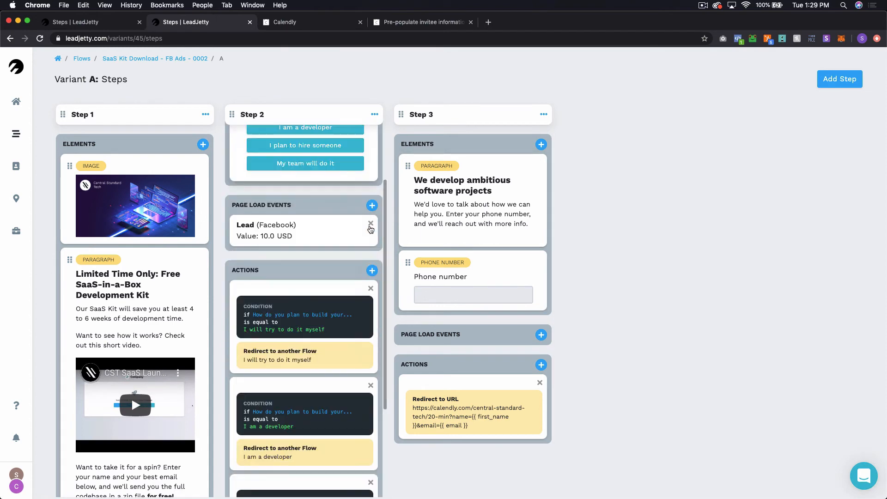
scroll(371, 229, up, 2)
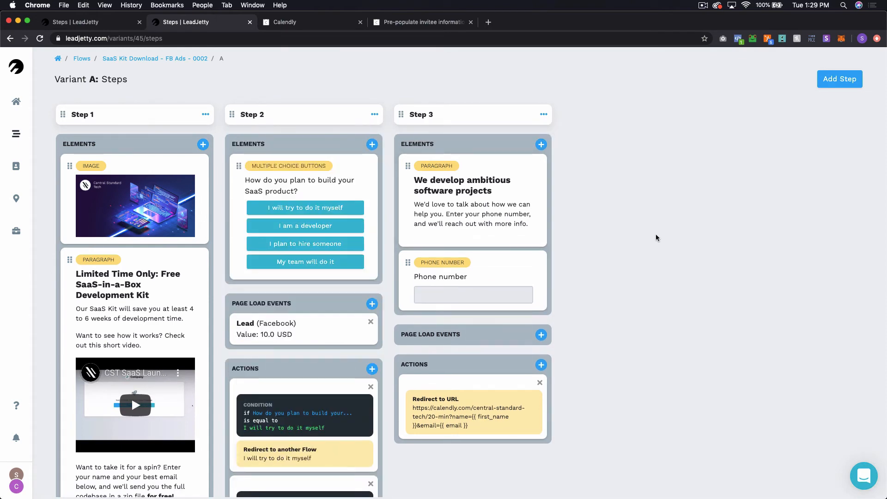
scroll(348, 250, down, 5)
scroll(348, 250, up, 5)
click(16, 138)
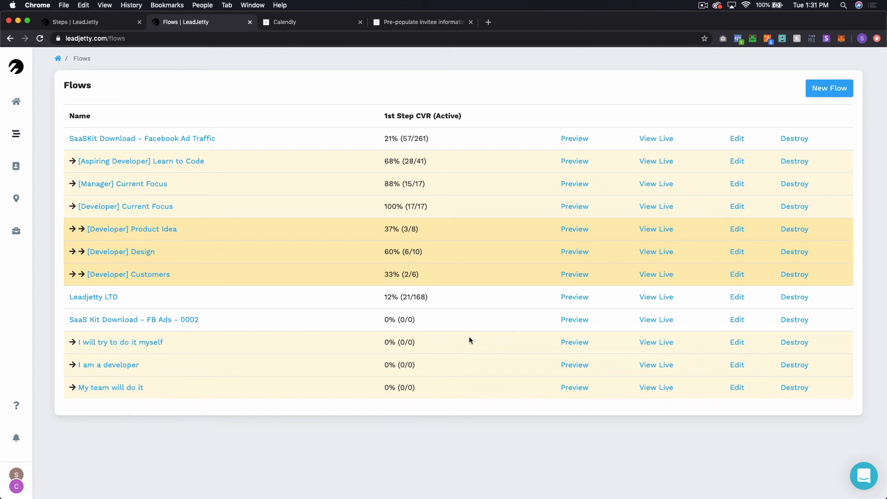
click(190, 319)
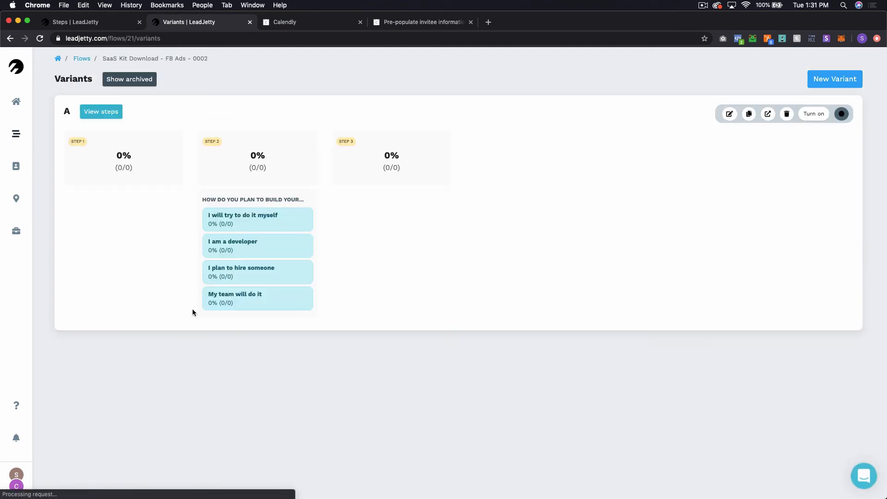
click(813, 114)
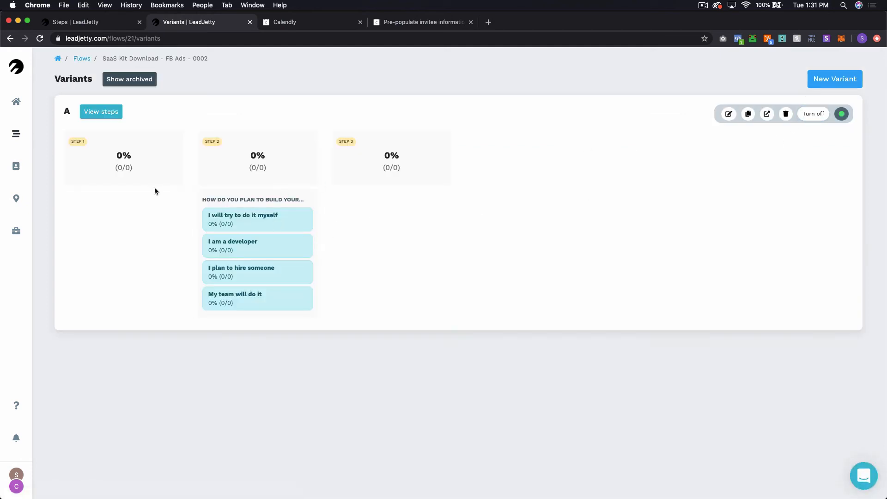
click(81, 59)
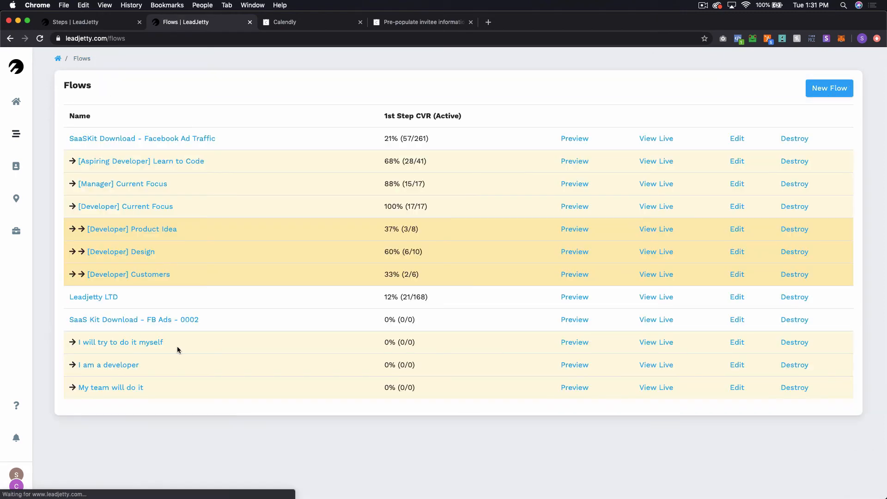
Step: Open the live flow and submit a test first name and email on the first step
click(656, 319)
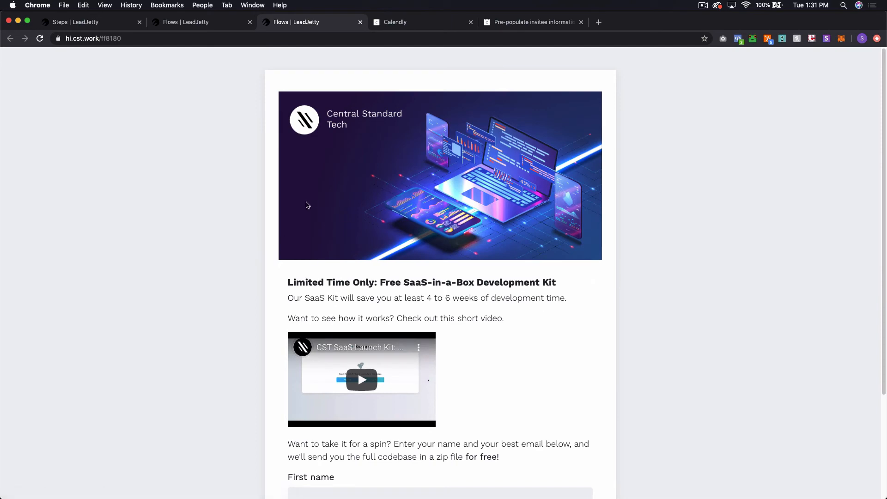
scroll(353, 213, down, 3)
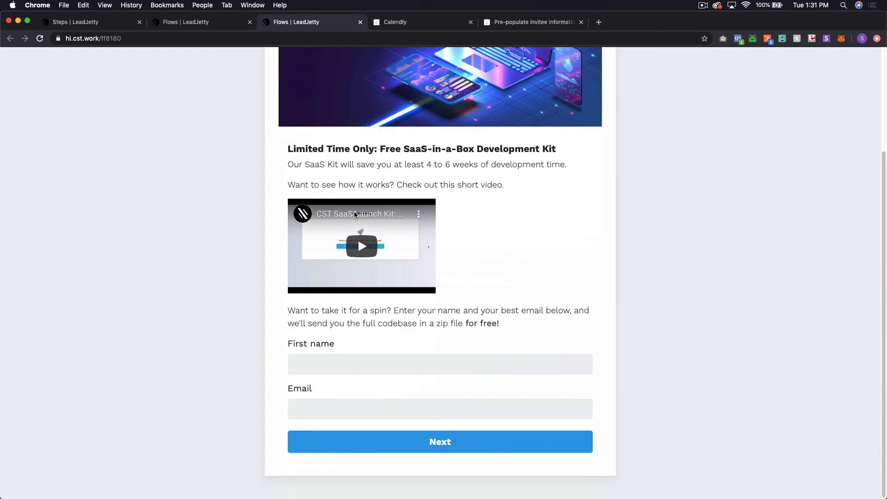
click(346, 365)
text(Jeff)
key(Tab)
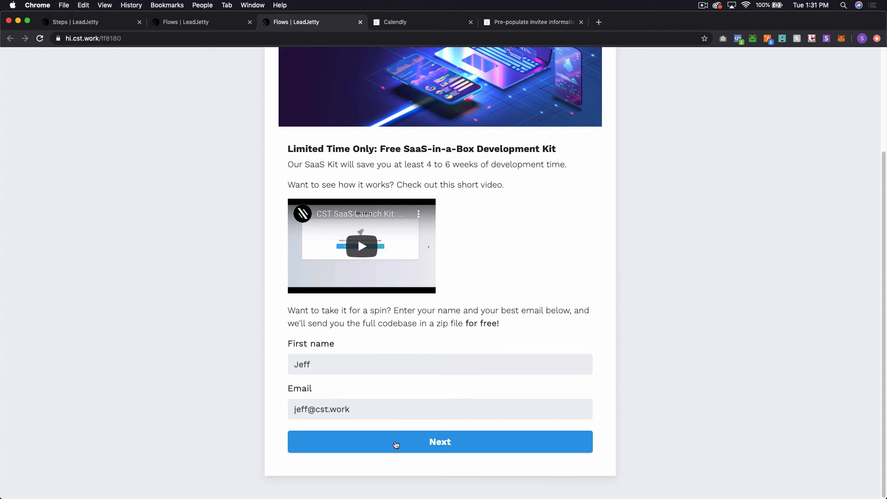
click(396, 444)
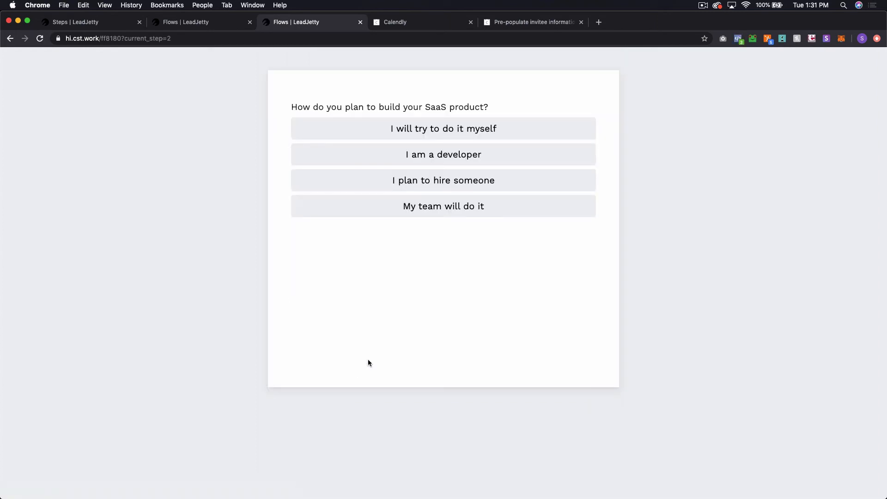
Step: Answer 'I plan to hire someone' and submit a test phone number to reach Calendly
click(441, 185)
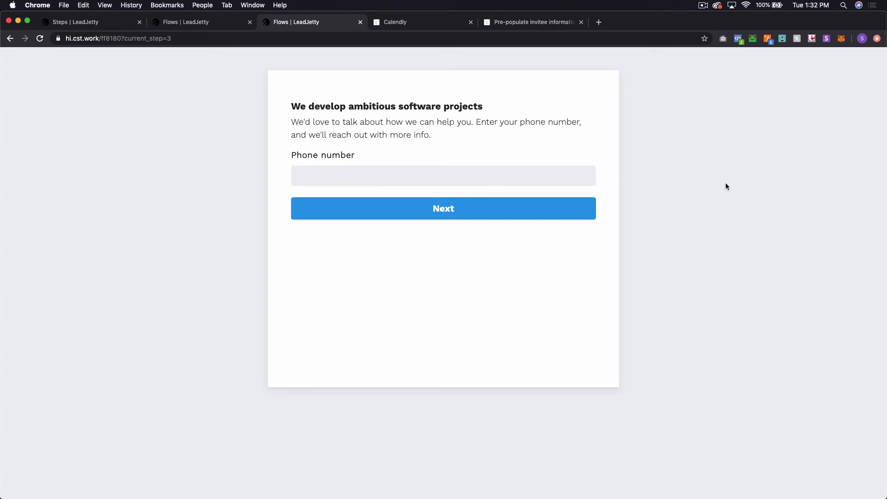
text(1234567890)
click(513, 207)
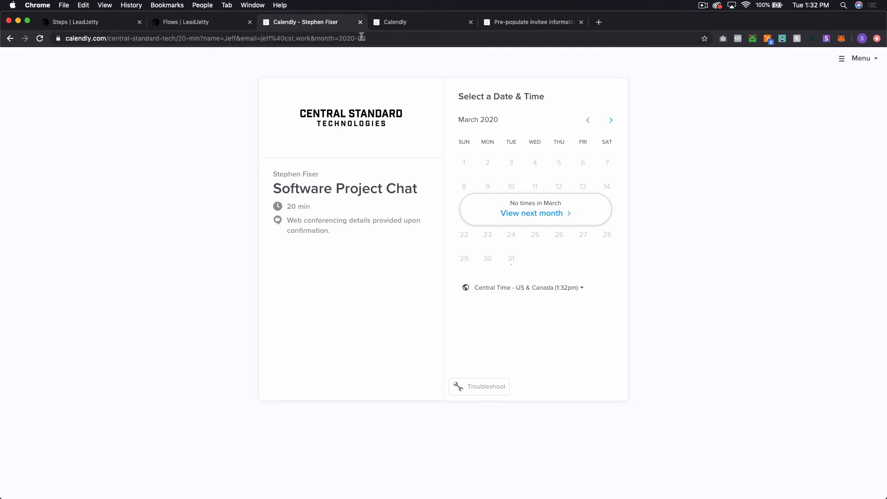
Step: Inspect the name and email parameters carried in the Calendly page URL
click(279, 39)
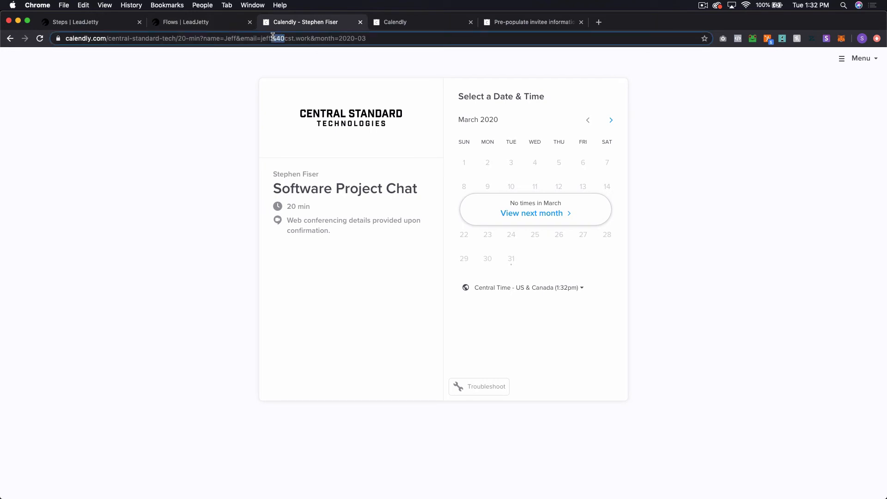
drag(293, 38, 307, 38)
click(703, 117)
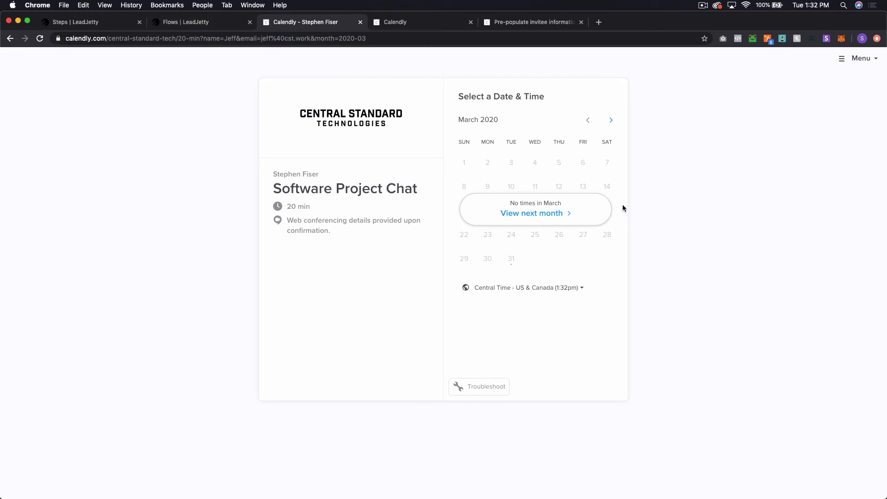
Step: Book April 9, 2020 at 3:30pm, confirm to see the prefilled details, then close the tab
click(559, 210)
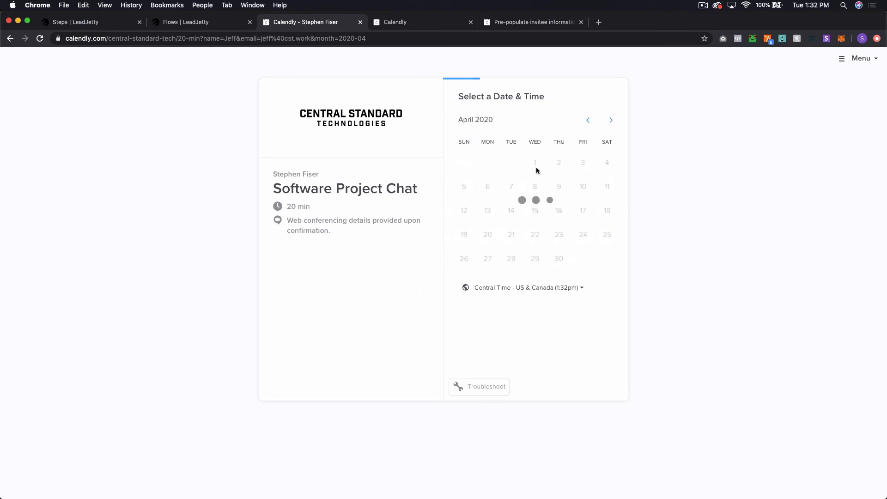
click(561, 189)
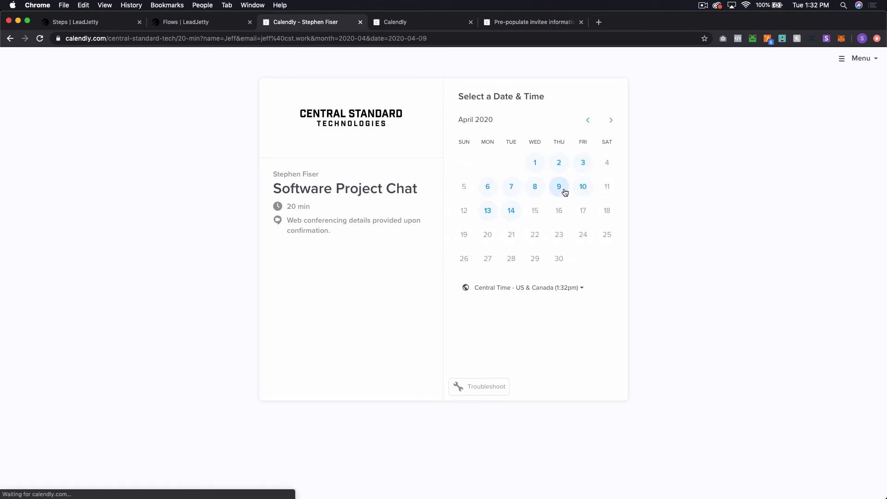
click(599, 179)
click(624, 177)
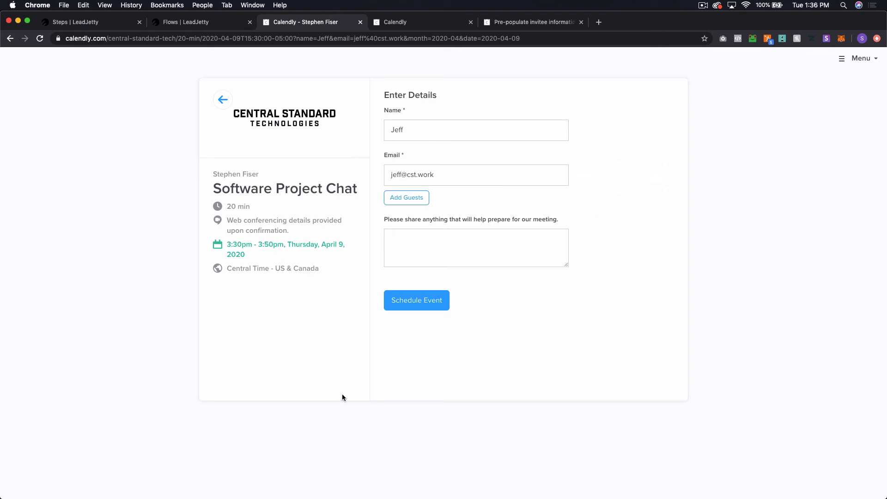
key(super+w)
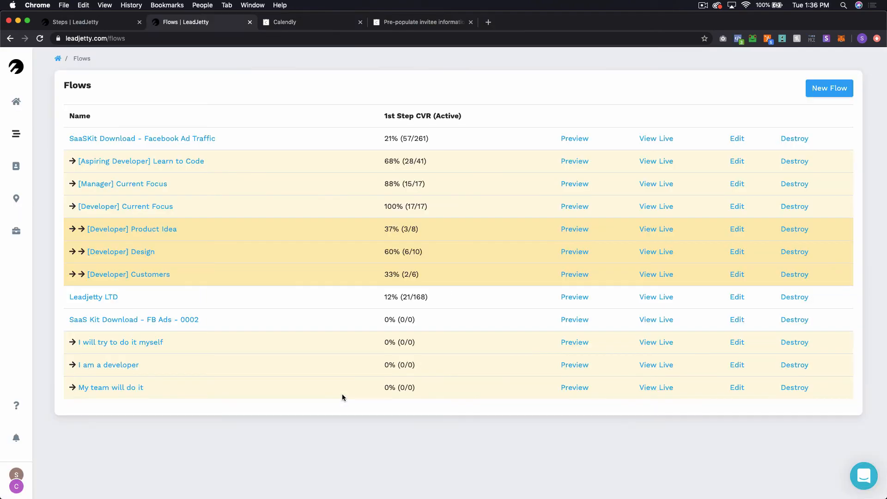
Step: Close the help article and Calendly tabs, returning to LeadJetty
key(super+4)
key(super+w)
key(super+w)
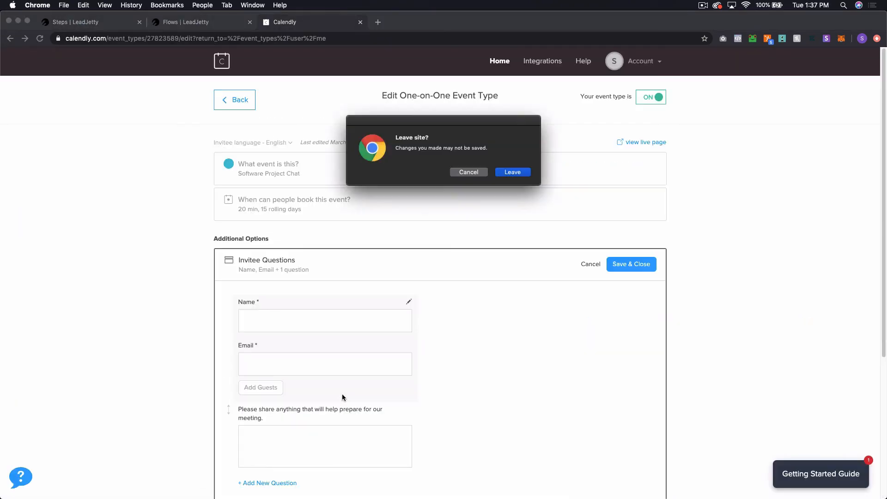
key(Return)
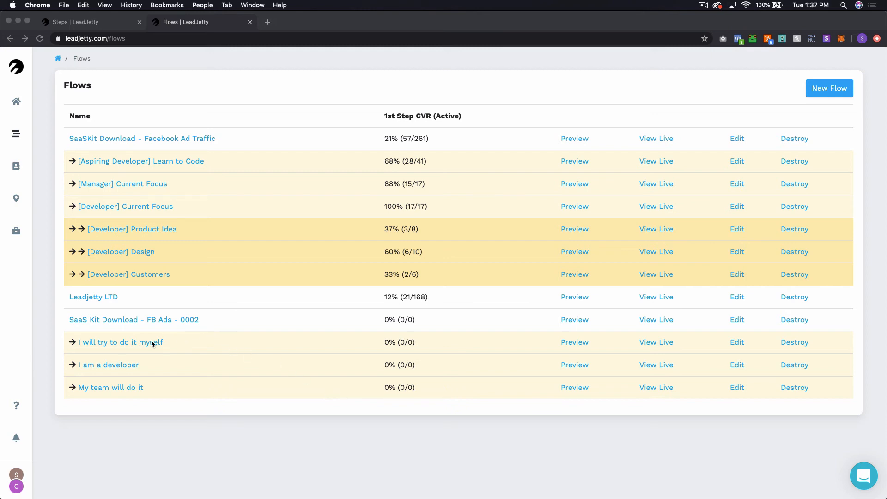
click(214, 346)
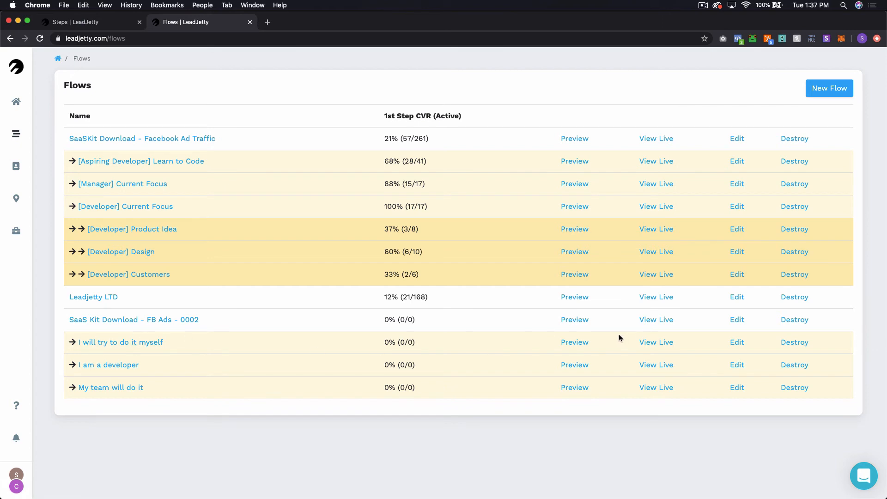
Step: Create a new variant titled A for the 'I will try to do it myself' flow
click(112, 343)
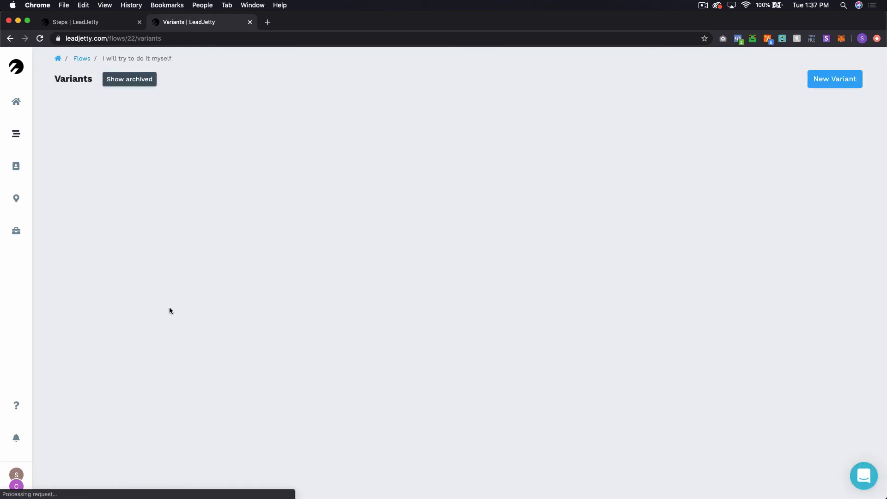
click(859, 79)
click(397, 105)
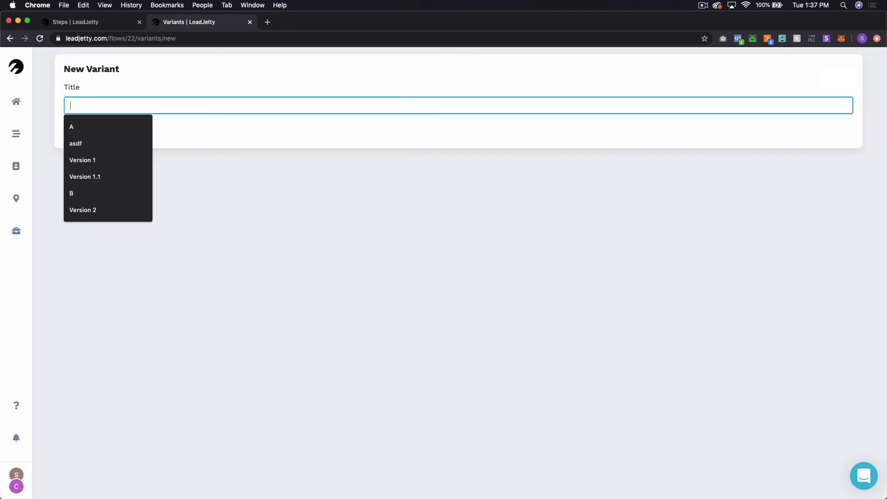
text(A)
key(Return)
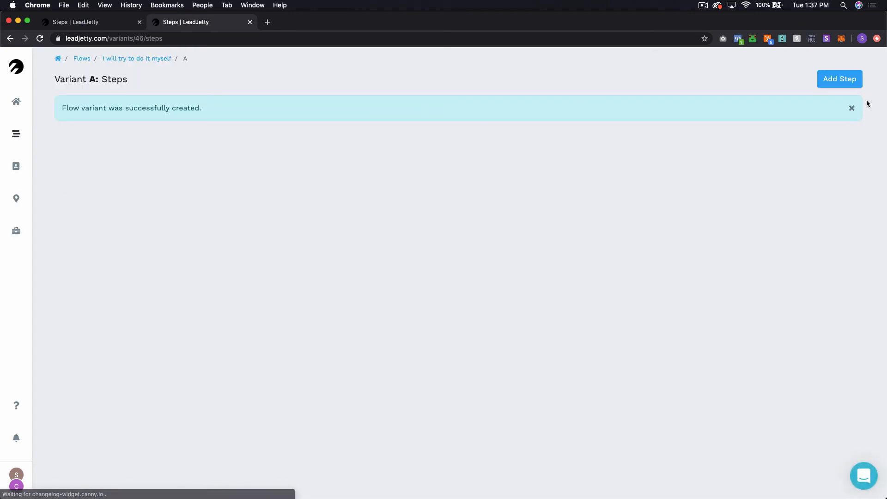
click(852, 107)
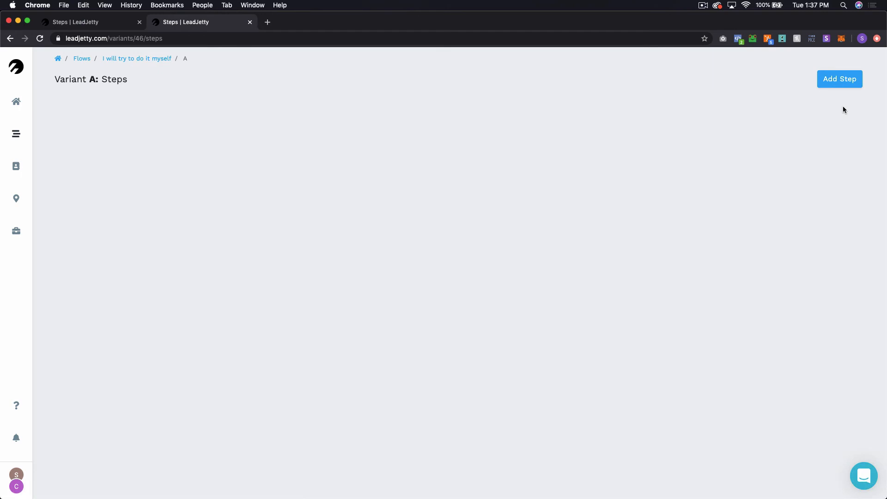
Step: Add Step 1 to variant A with a rich text paragraph element
click(838, 81)
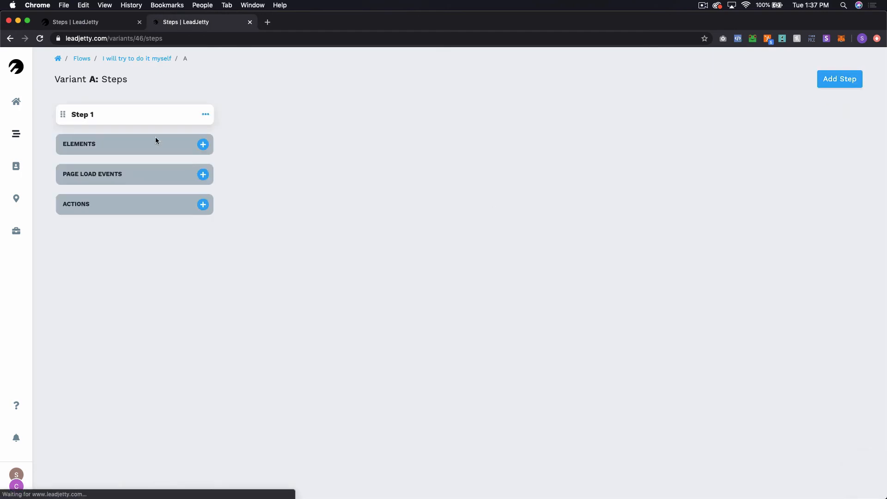
click(204, 145)
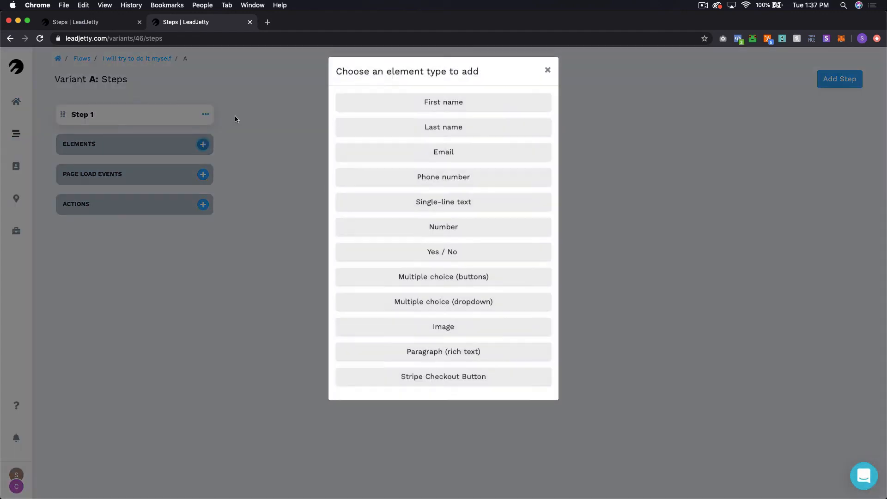
click(475, 360)
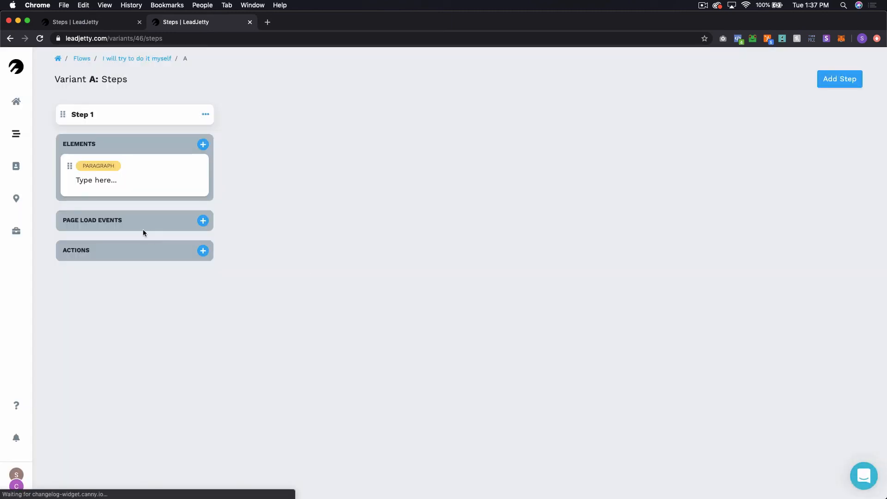
Step: Replace the placeholder with 'Great! We'd love to help point you in the right direction.', bolding 'Great!' on its own line
click(121, 186)
click(632, 143)
key(super+a)
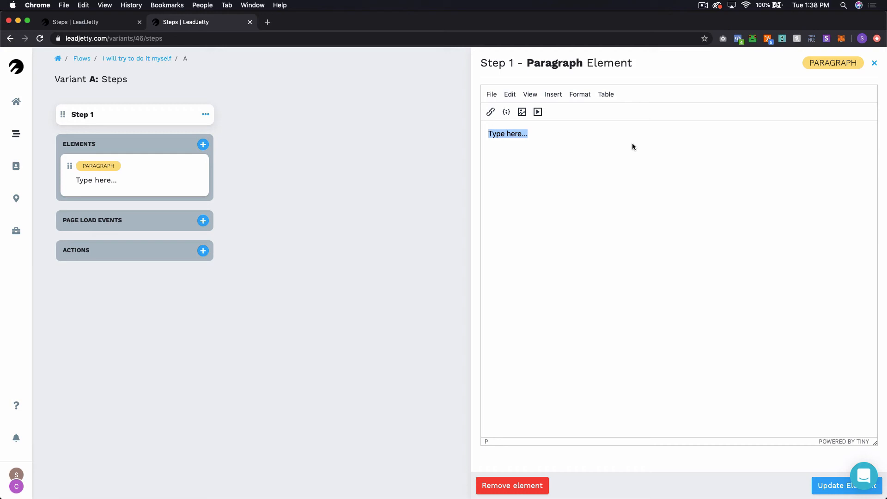
text(Great! We'd love to help poin)
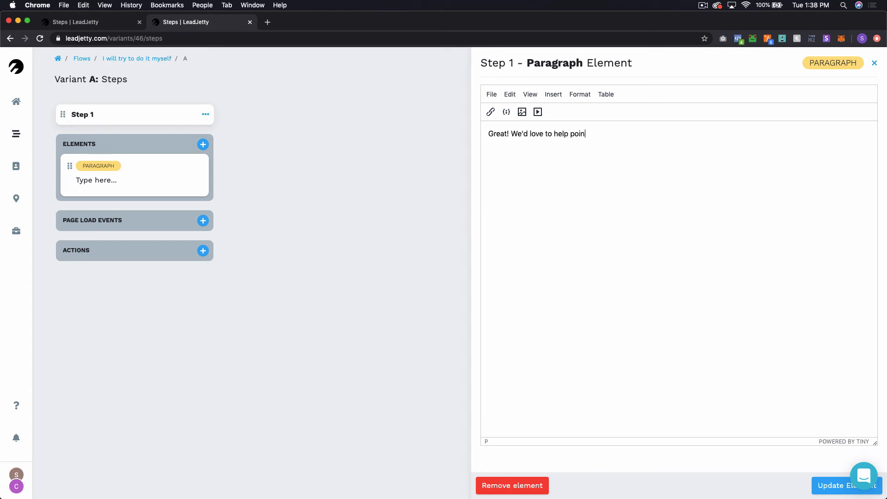
text(t you in the right direction.)
key(Return)
key(shift+End)
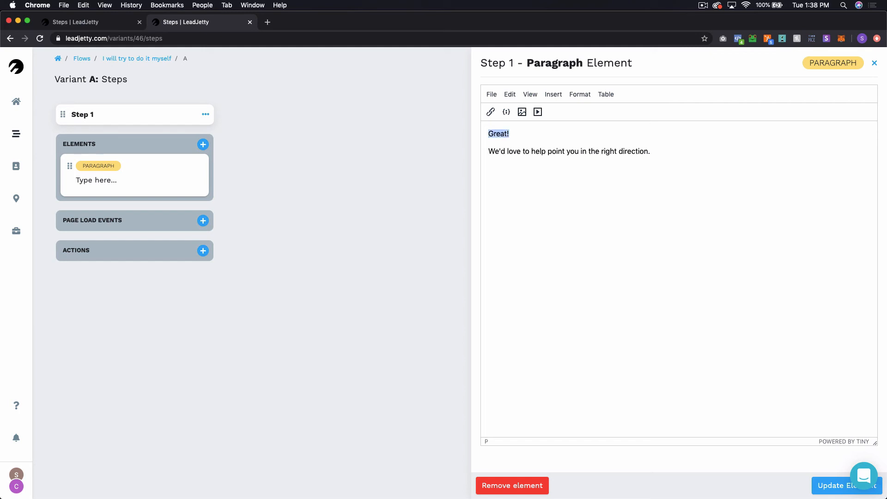
key(super+b)
Step: Set both lines of text to 14pt and save the paragraph element
click(663, 150)
drag(664, 149, 487, 131)
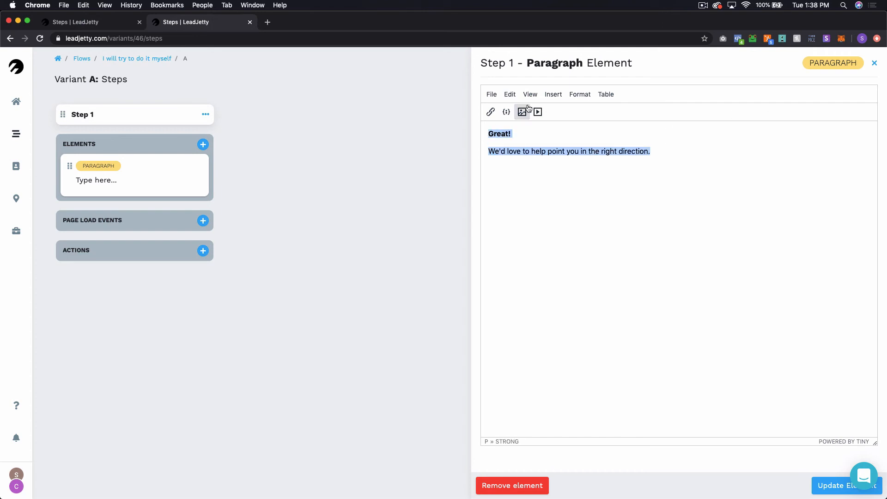
click(580, 95)
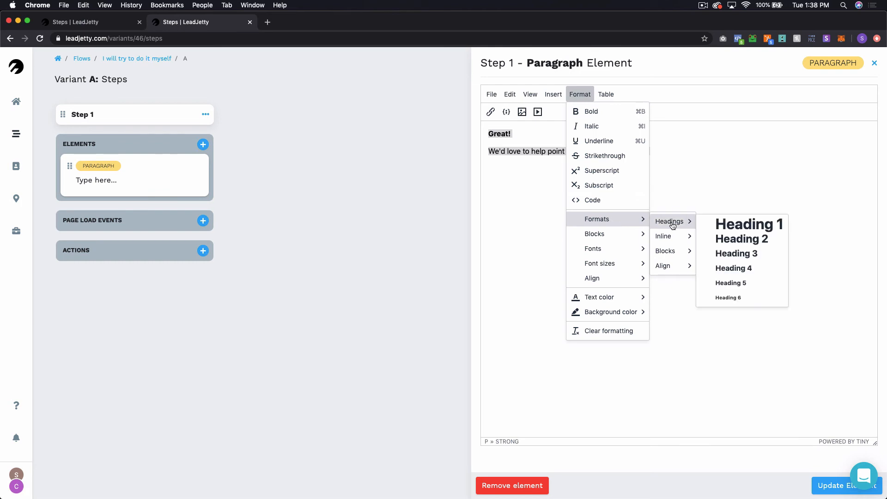
mouse_move(590, 229)
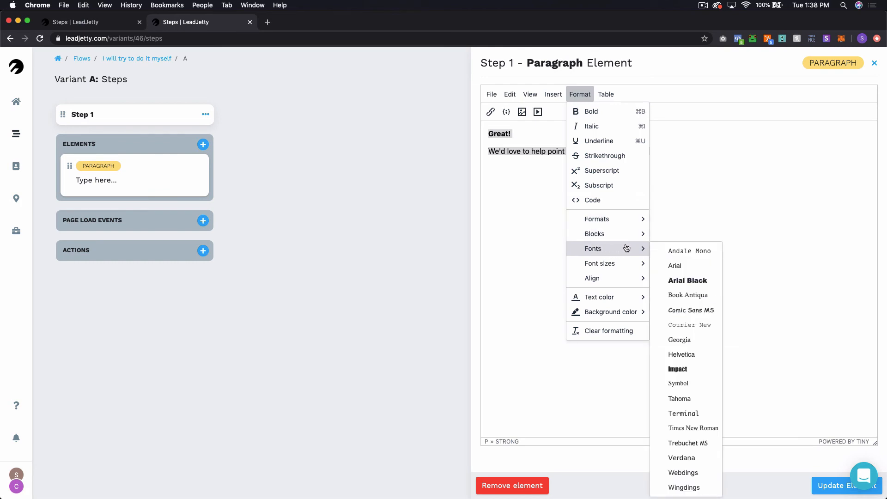
mouse_move(616, 268)
click(666, 310)
click(619, 245)
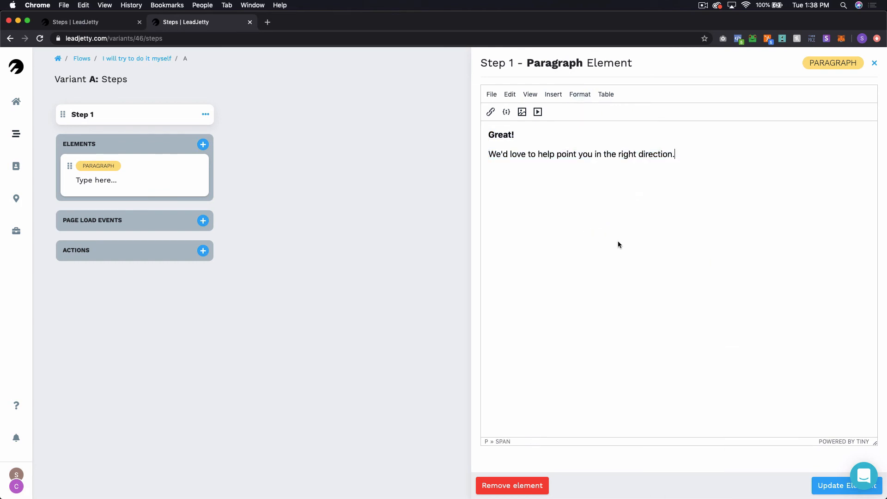
click(827, 486)
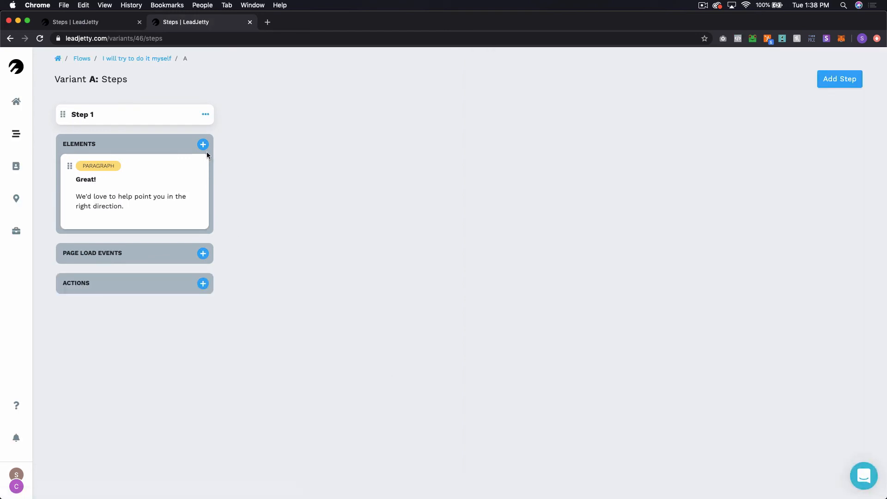
Step: Add a multiple-choice buttons question to Step 1 reading 'What are you the most focused on learning right now?'
click(207, 145)
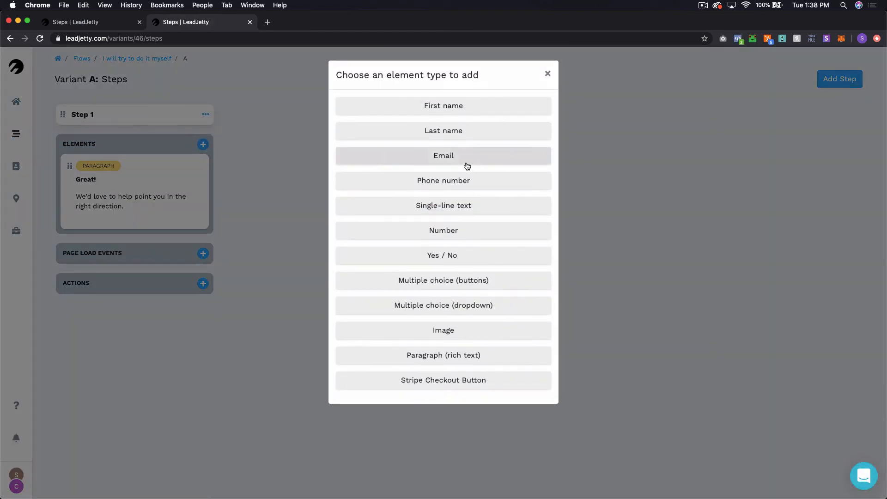
click(462, 282)
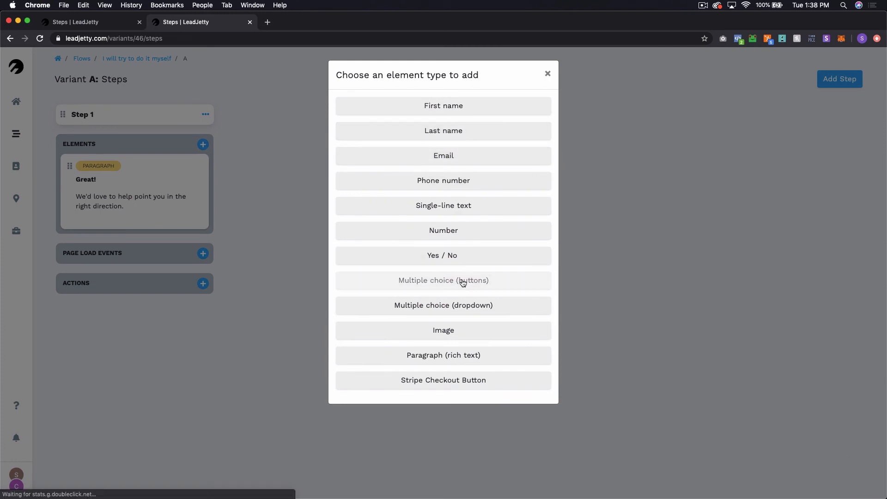
click(150, 260)
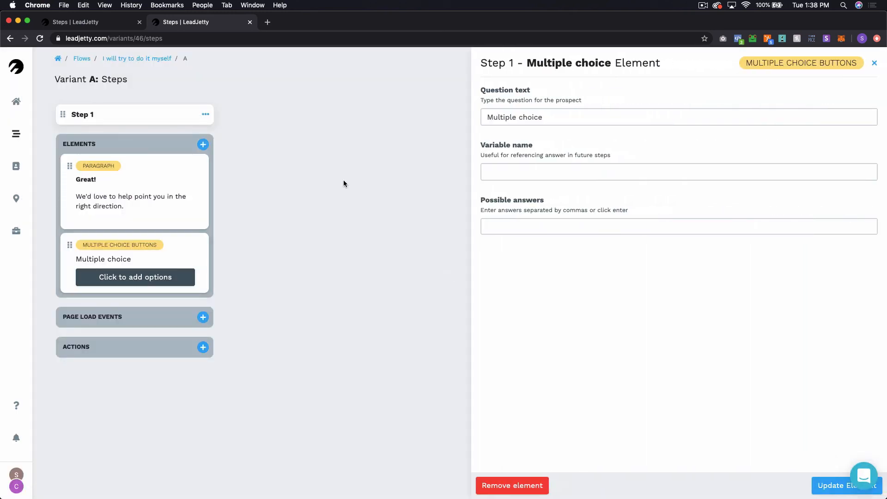
triple_click(529, 116)
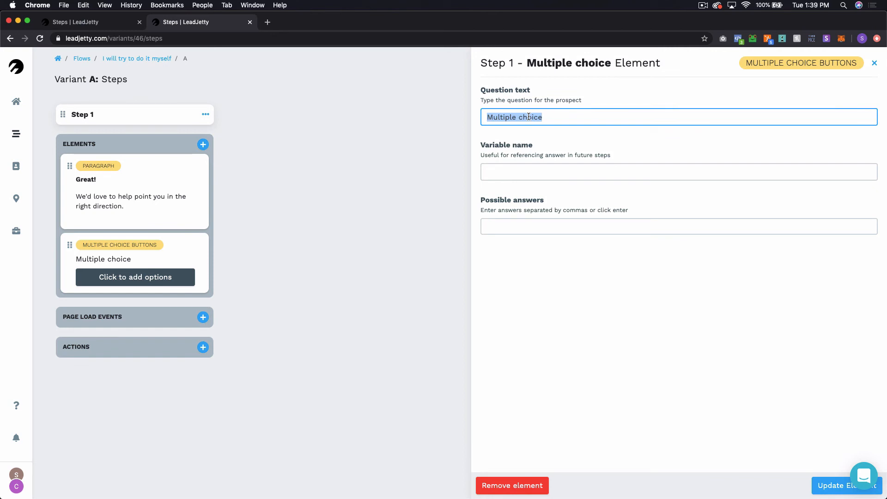
text(What )
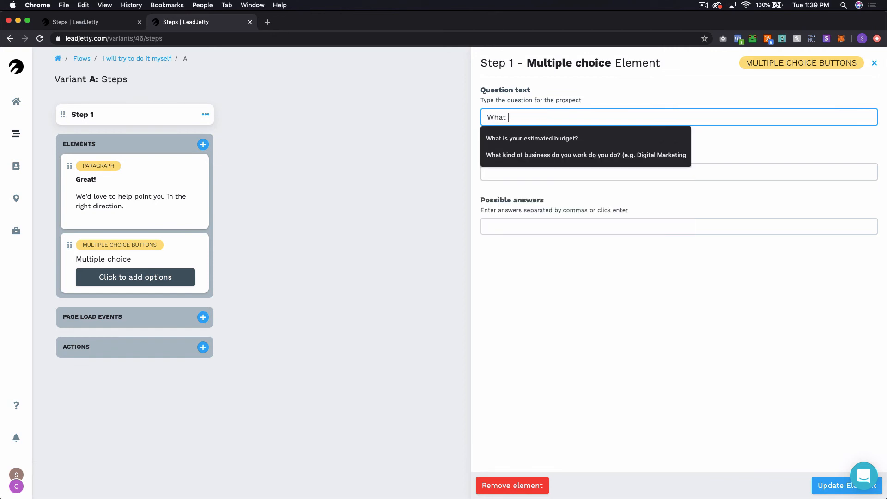
text(are you the most of)
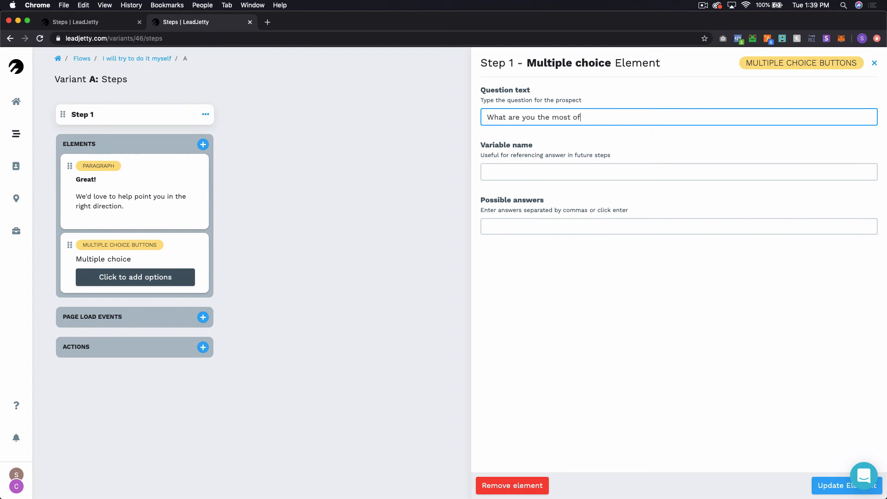
key(BackSpace)
key(BackSpace)
text(focused on learning right now?)
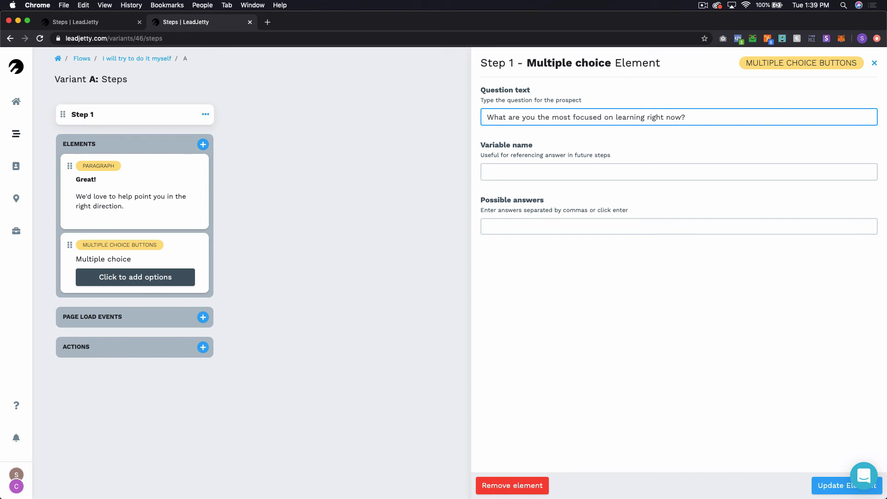
Step: Give it answers 'How to write code', 'How to get customers', 'How to raise money', 'Just getting started' and save
click(530, 221)
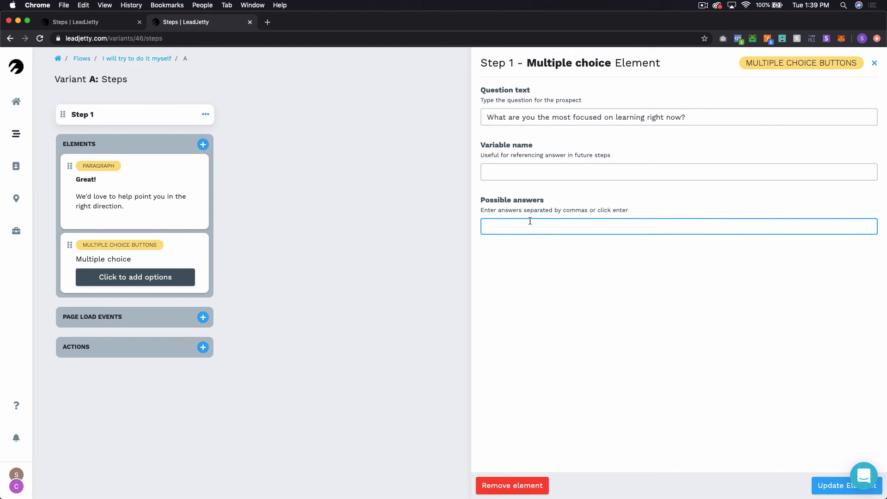
text(How tow)
key(BackSpace)
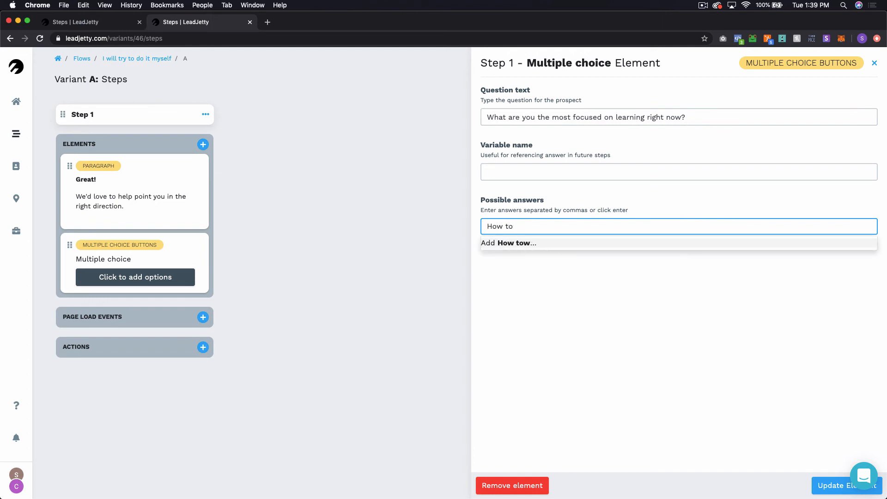
text(write code)
key(Return)
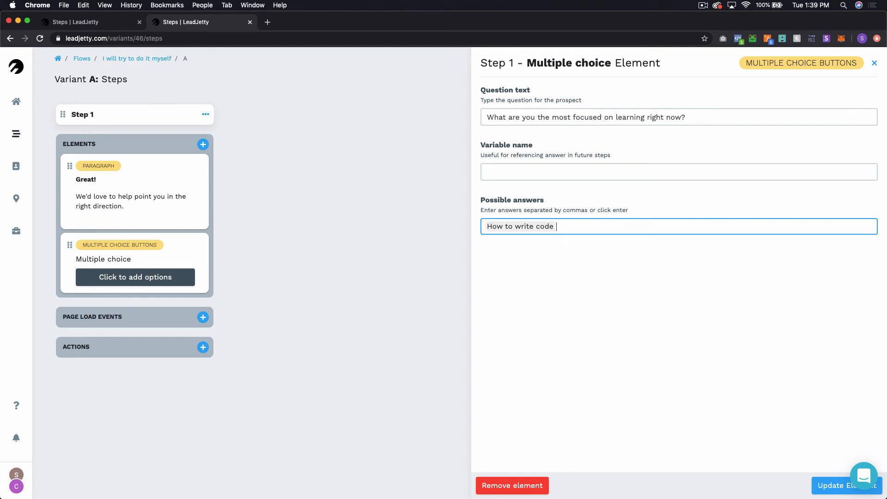
text(How to)
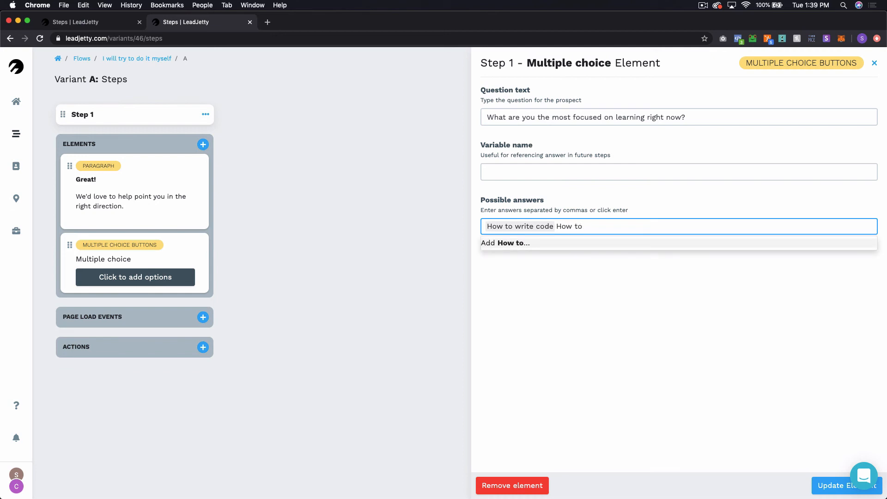
text(get customers)
key(Return)
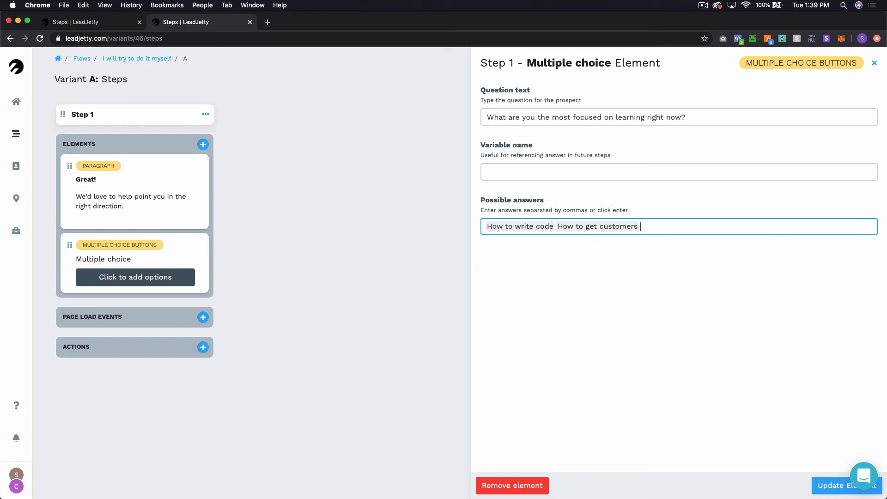
text(How to raise)
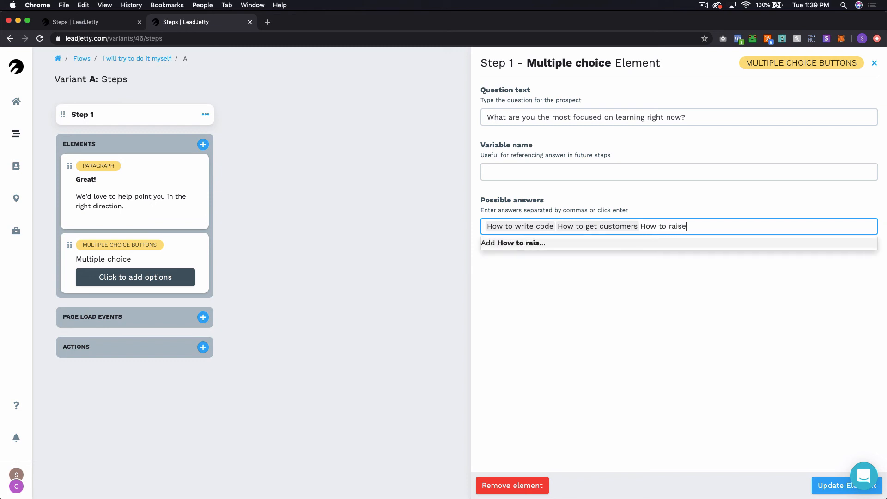
text( money)
key(Return)
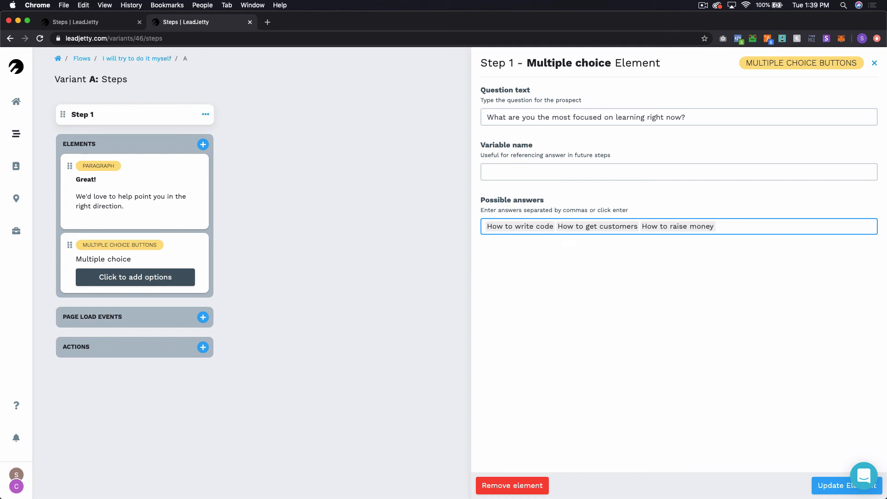
text(Just g)
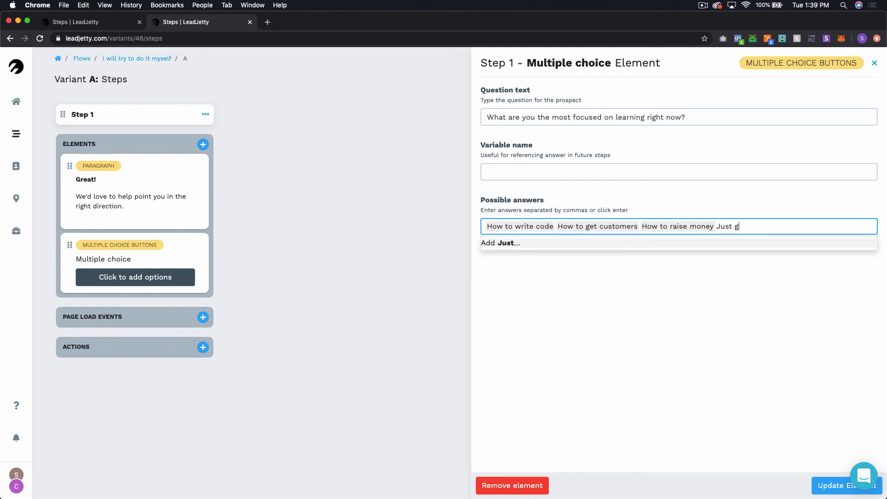
text(etting started)
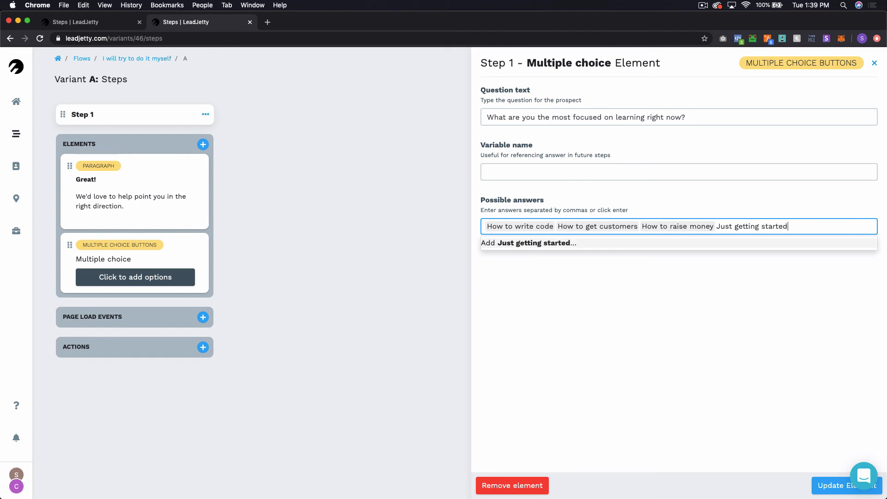
key(Return)
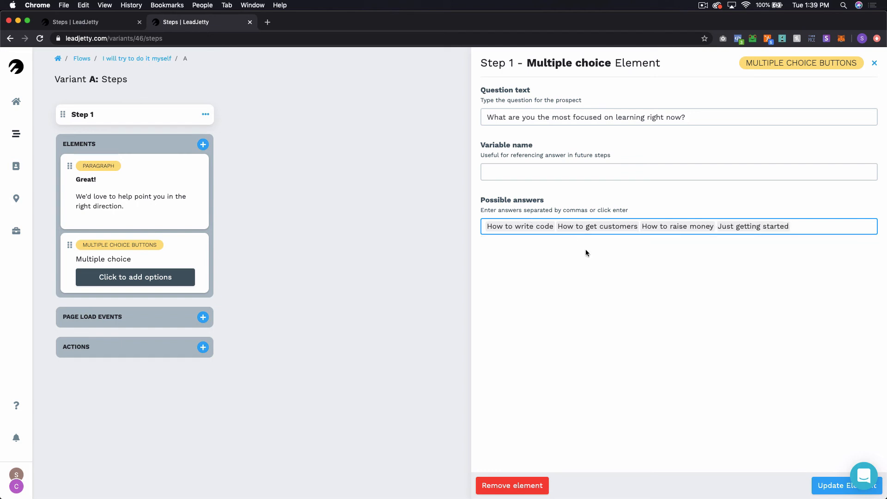
click(829, 485)
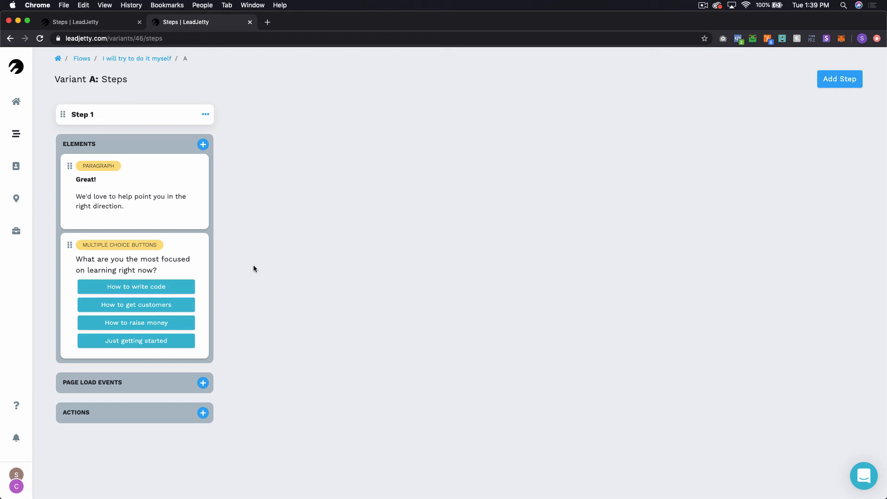
Step: Check the 'I will try to do it myself' flow's variants twice, ending back on the Flows list
click(155, 59)
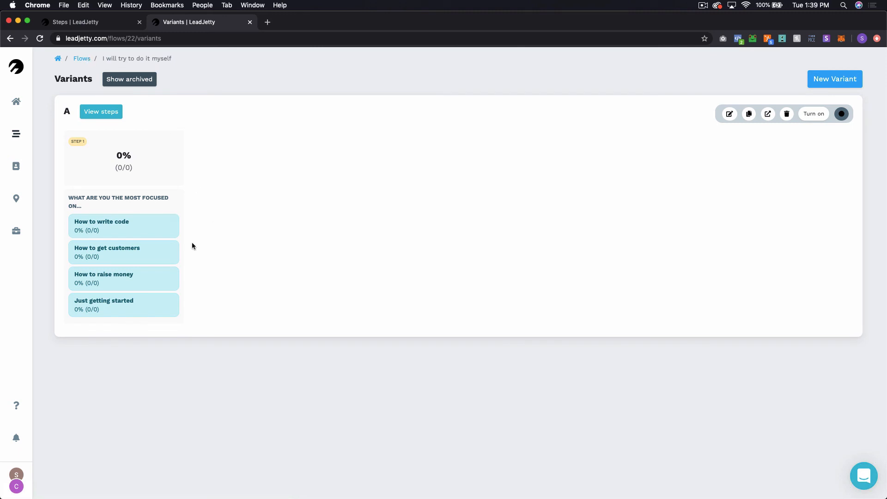
click(86, 59)
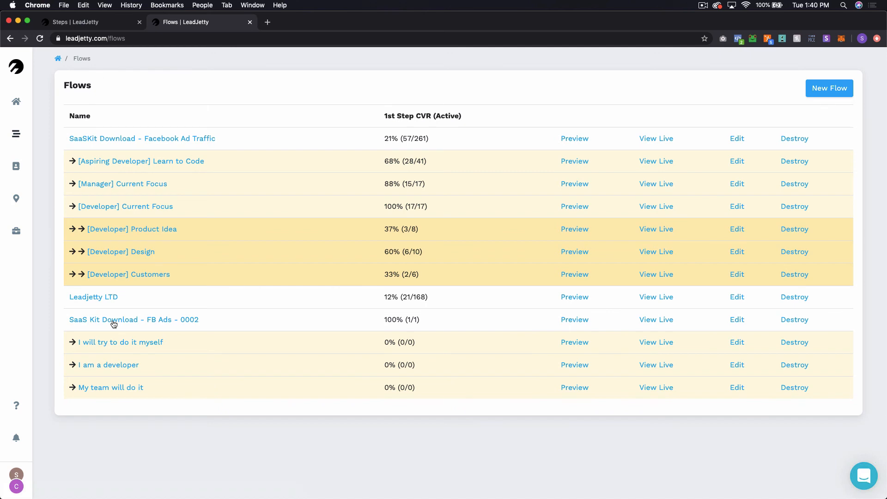
click(144, 339)
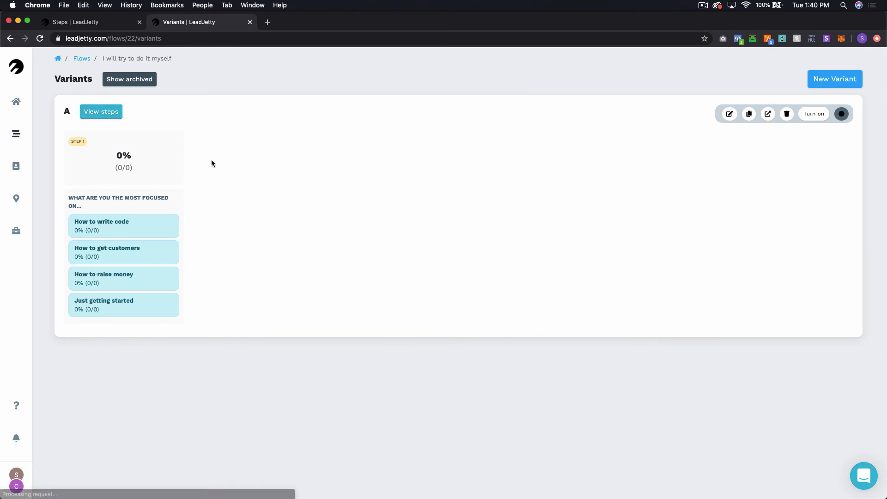
click(82, 59)
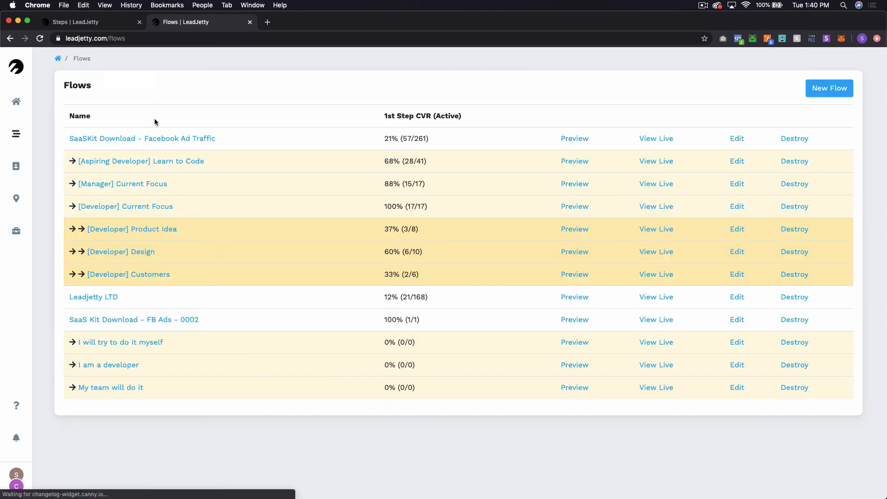
Step: Fill in a new flow 'How to write code' for Central Standard Tech, parent 'I will try to do it myself', saved Facebook pixel
click(833, 95)
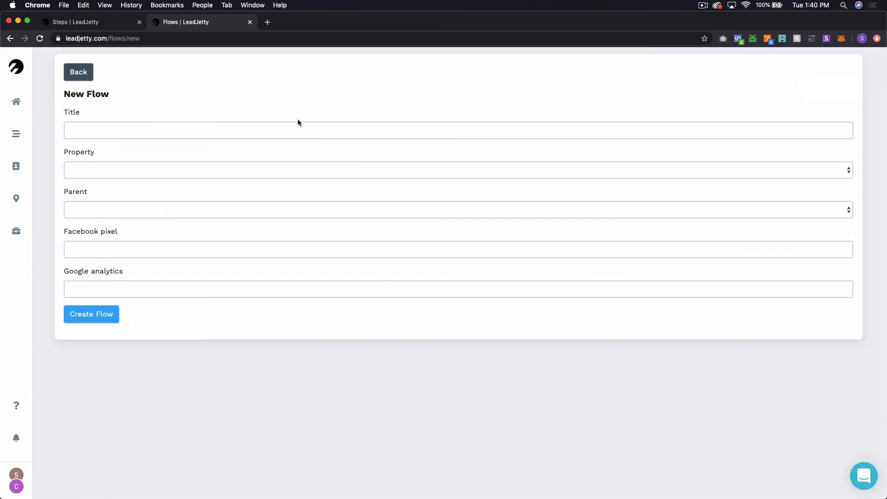
click(298, 126)
text(How t)
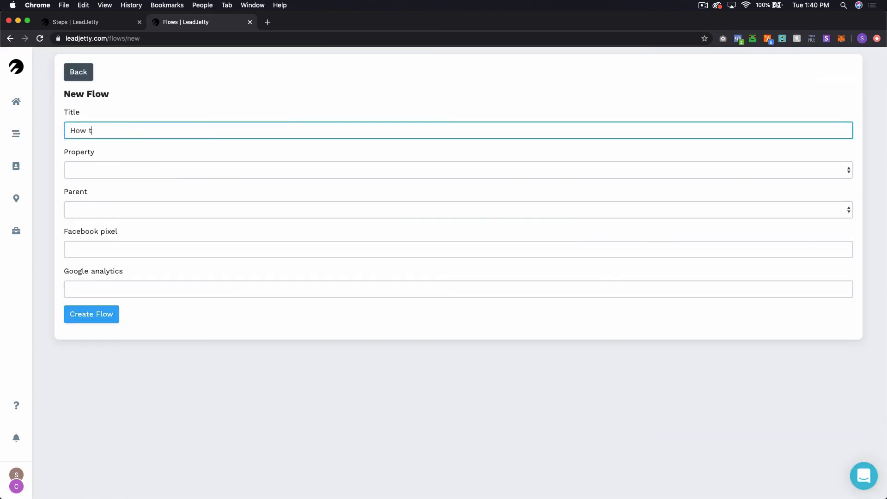
text(o write code)
click(282, 169)
click(272, 180)
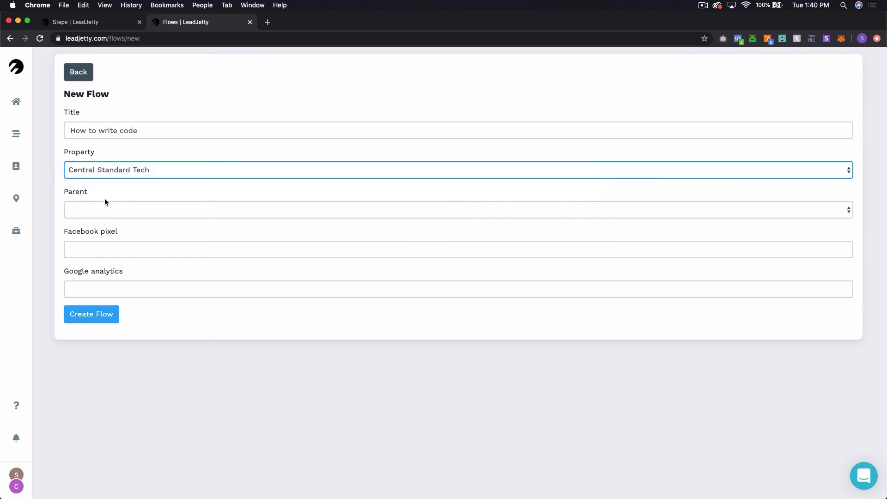
click(105, 209)
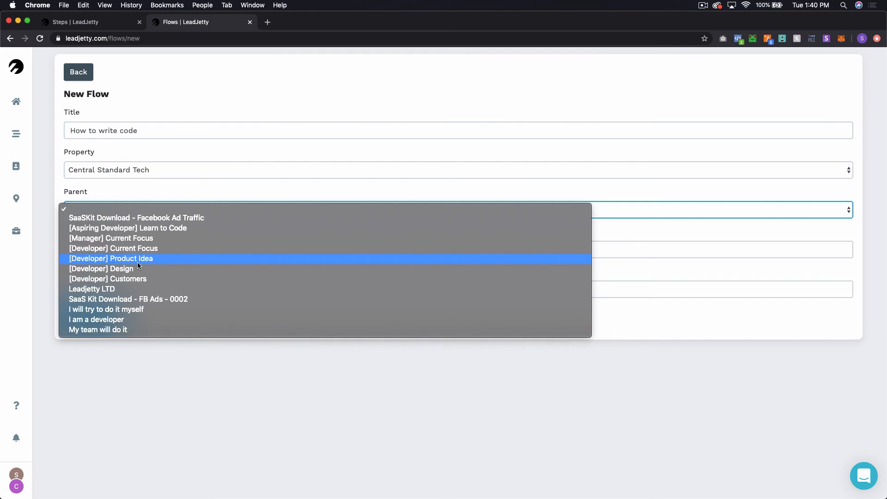
click(127, 309)
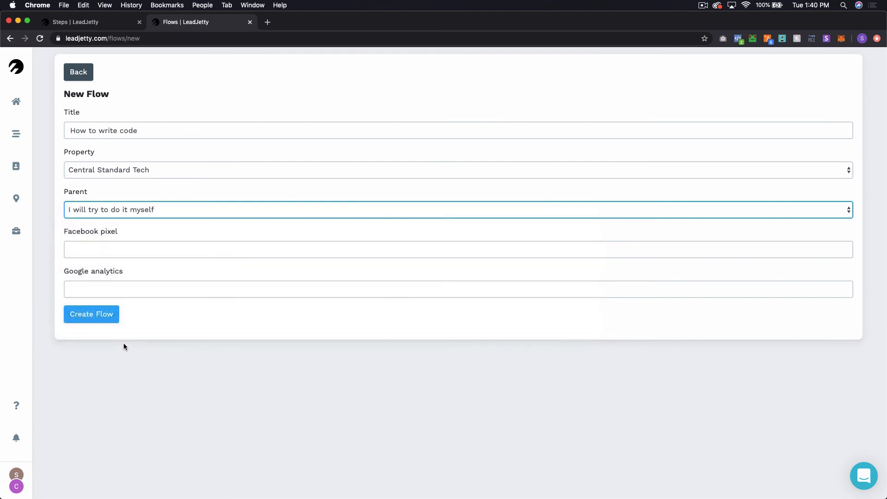
click(121, 252)
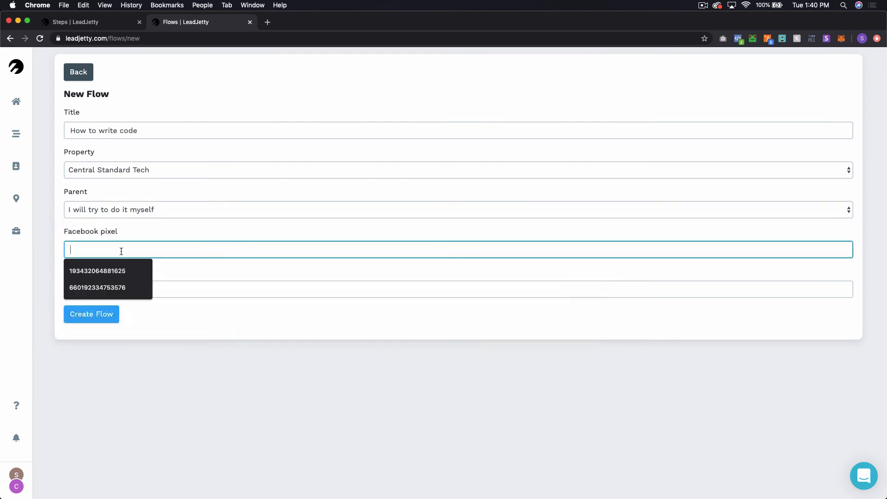
click(121, 270)
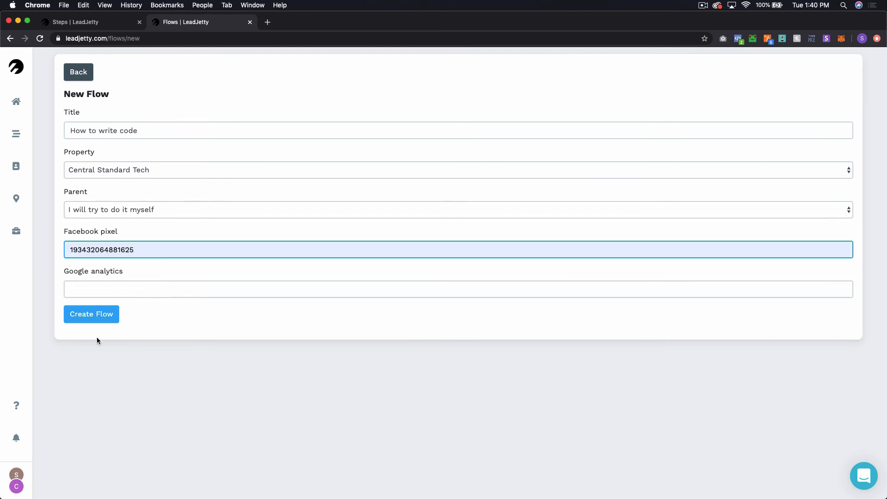
Step: Check an existing flow's settings in the other tab, then create the How to write code flow
key(super+1)
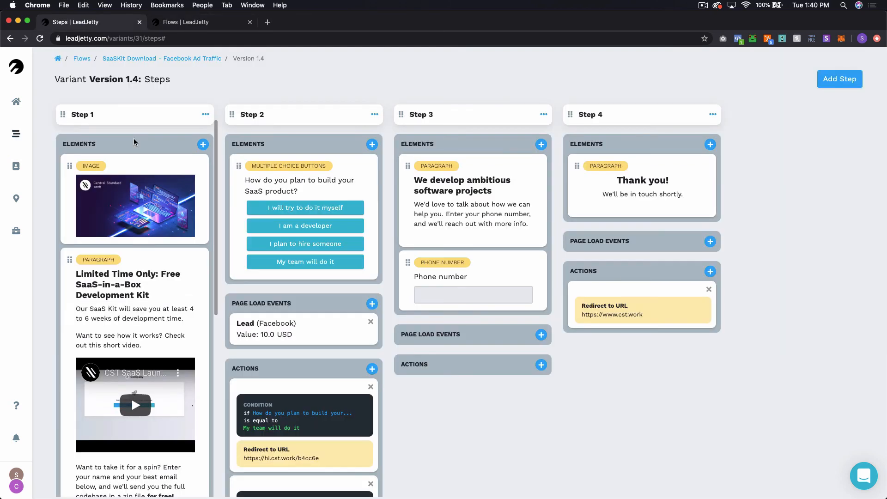
click(82, 59)
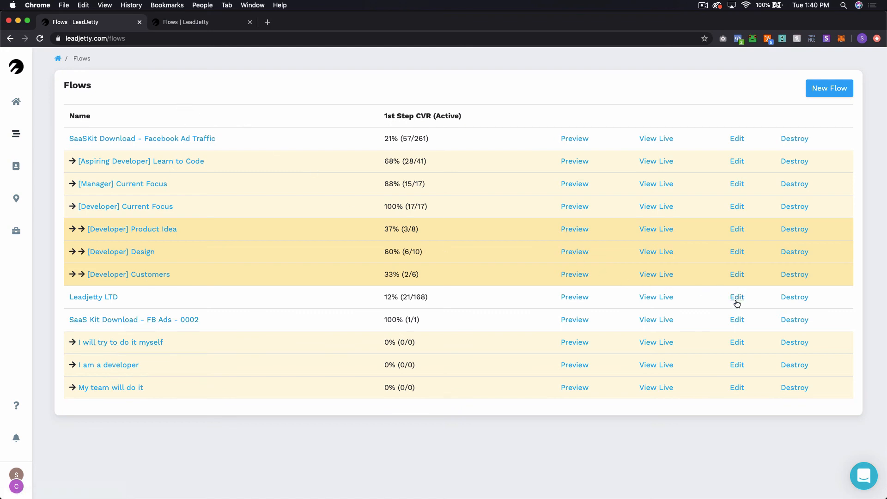
click(737, 319)
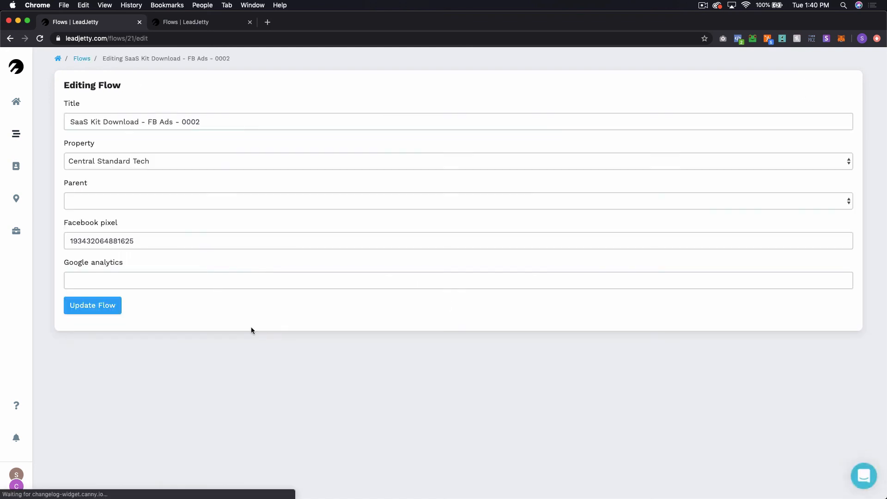
click(201, 27)
click(104, 314)
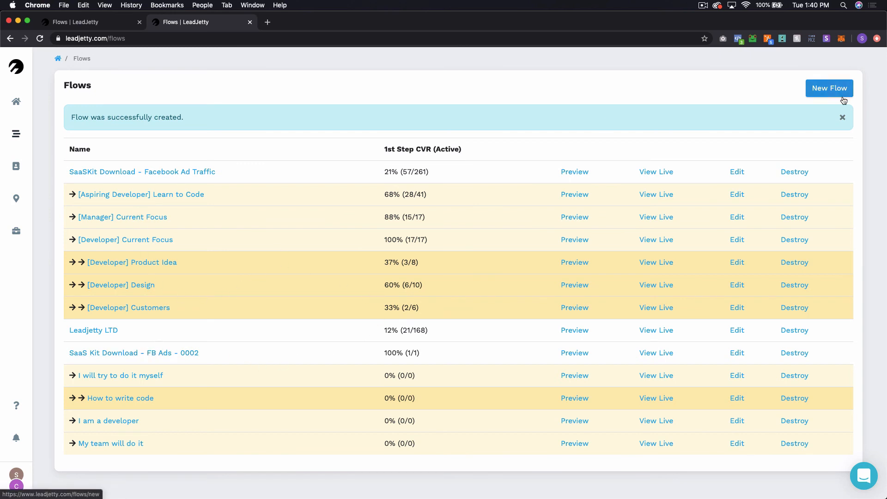
Step: Close the flow-created notice and move the flows list into its own maximized browser window
click(843, 117)
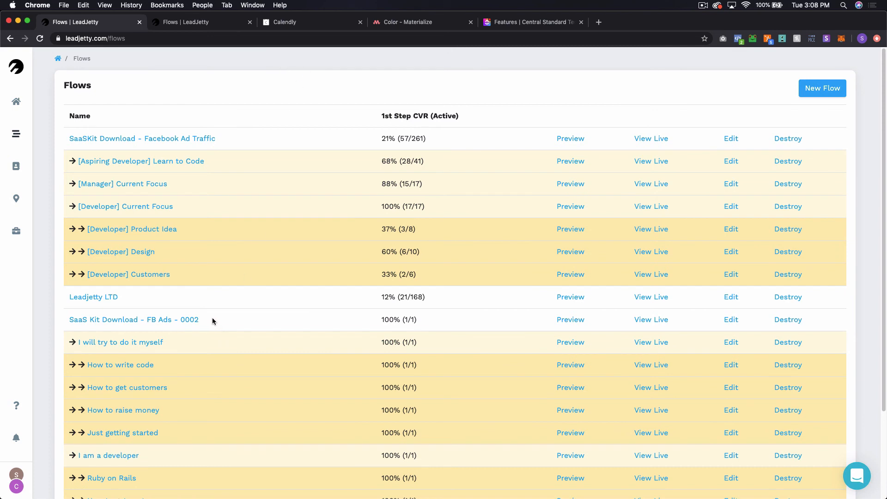
scroll(213, 318, down, 4)
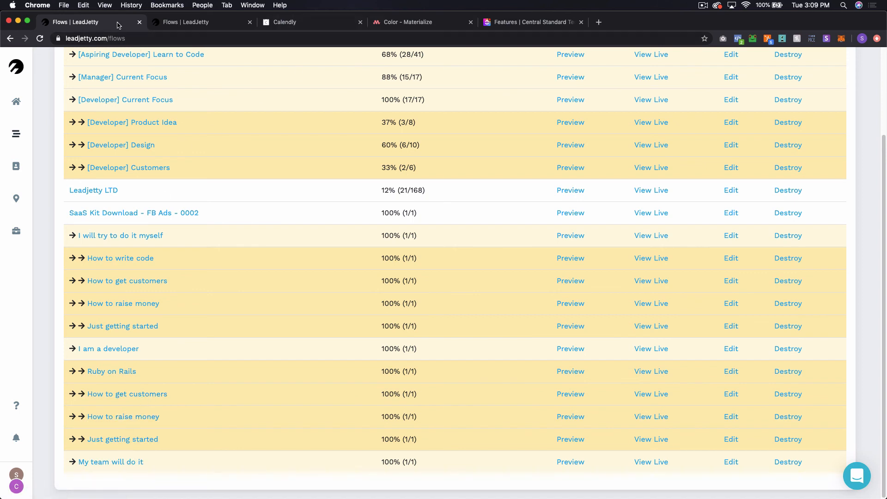
drag(120, 23, 121, 43)
double_click(194, 39)
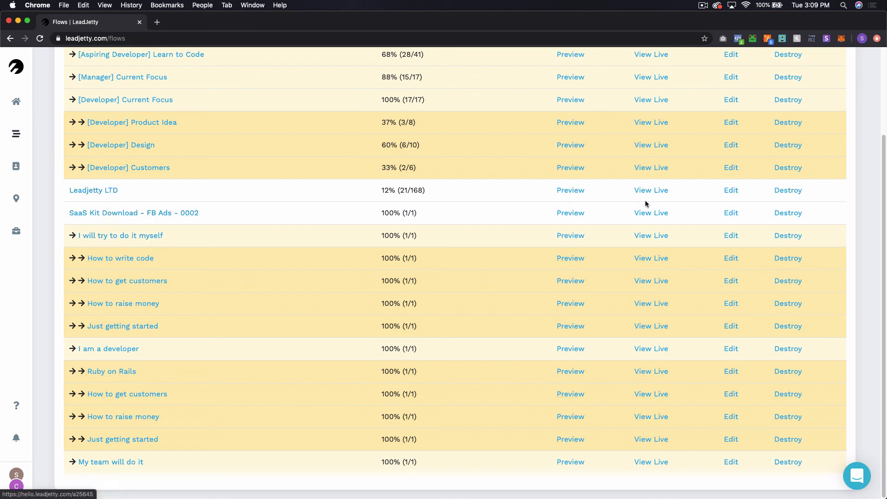
Step: Close the older window's LeadJetty, Calendly, Materialize and remaining tabs
click(651, 212)
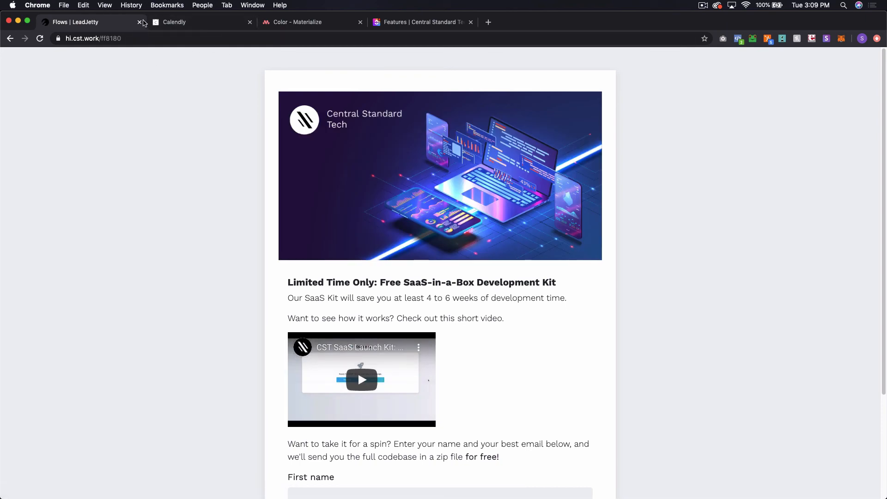
click(139, 22)
click(139, 22)
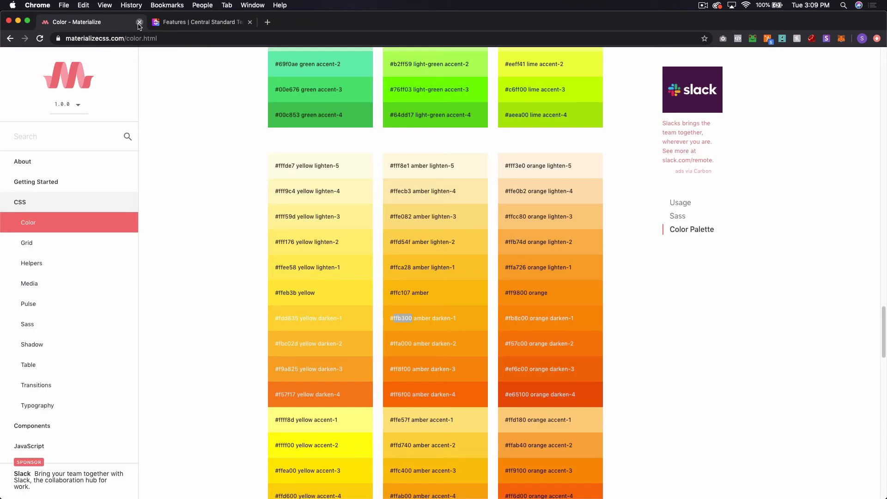
click(139, 22)
click(139, 22)
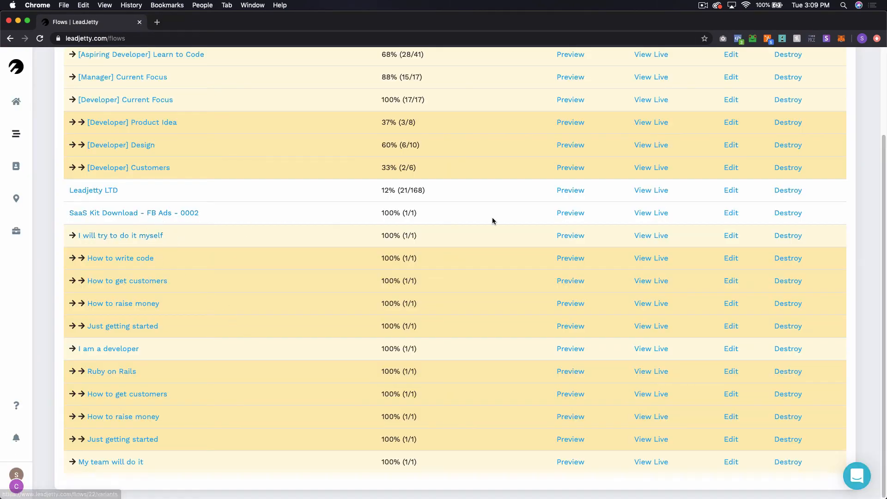
Step: View the SaaS Kit Download flow's live landing page, then close it
click(643, 215)
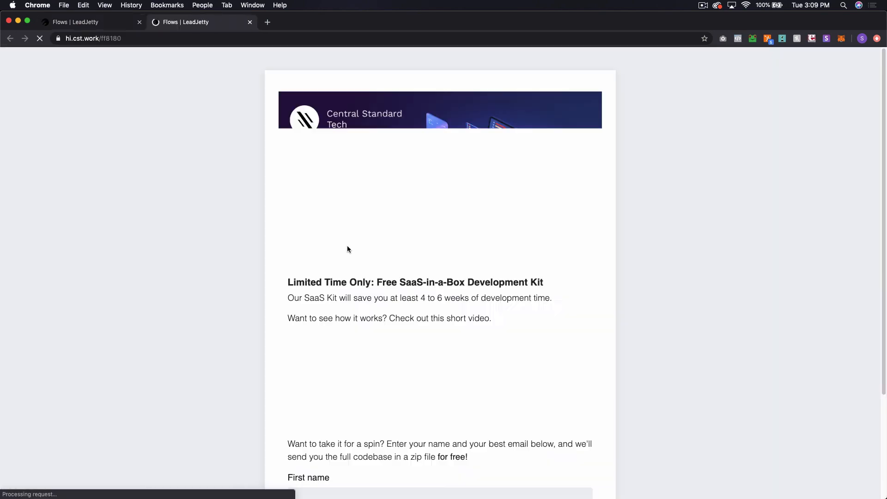
scroll(373, 212, down, 3)
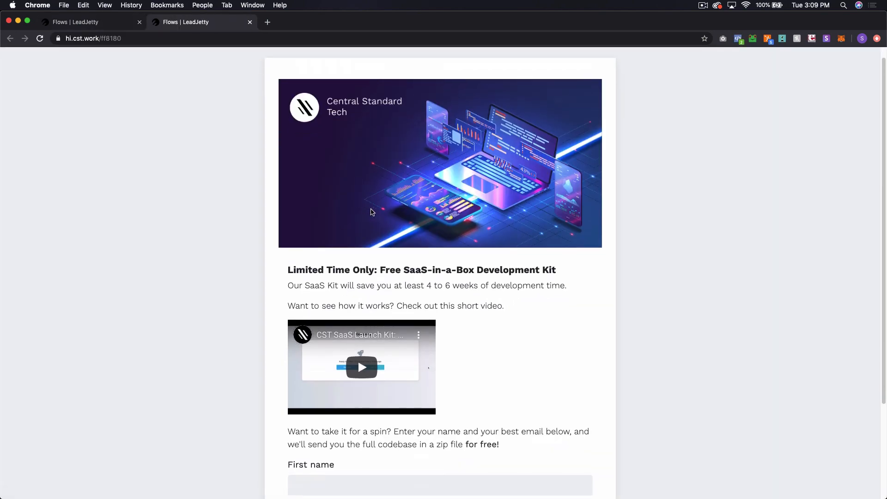
scroll(373, 217, up, 3)
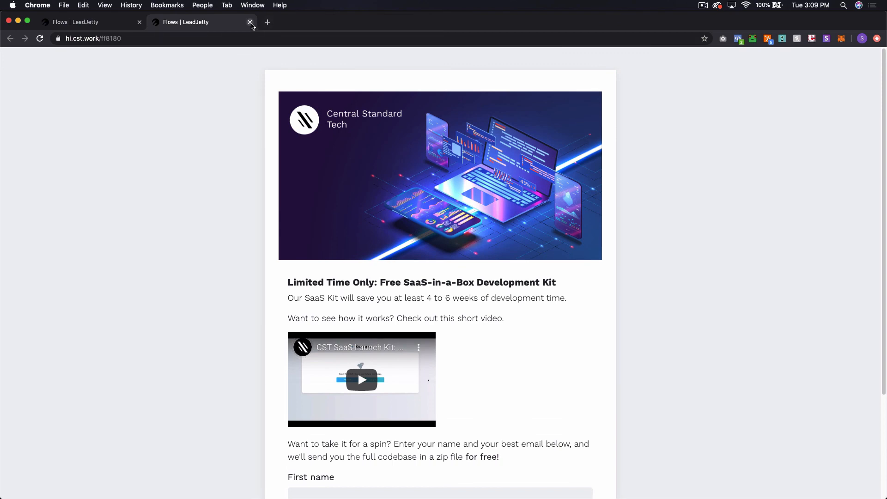
click(250, 22)
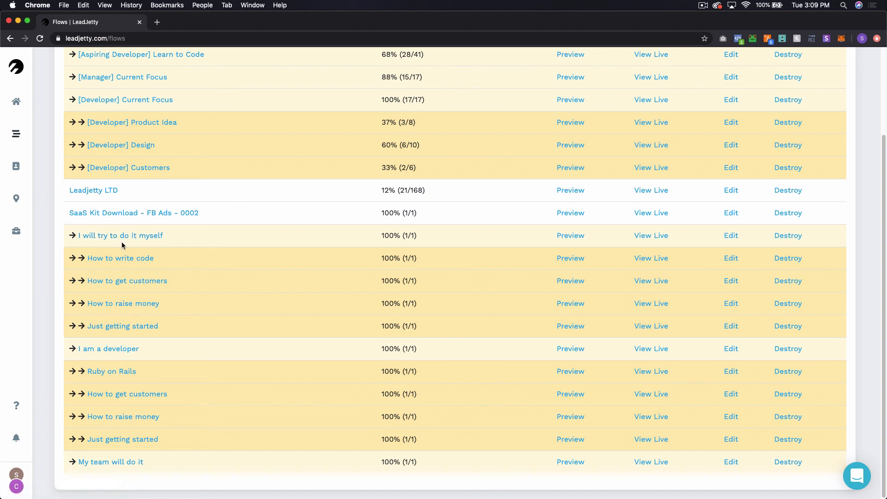
click(648, 236)
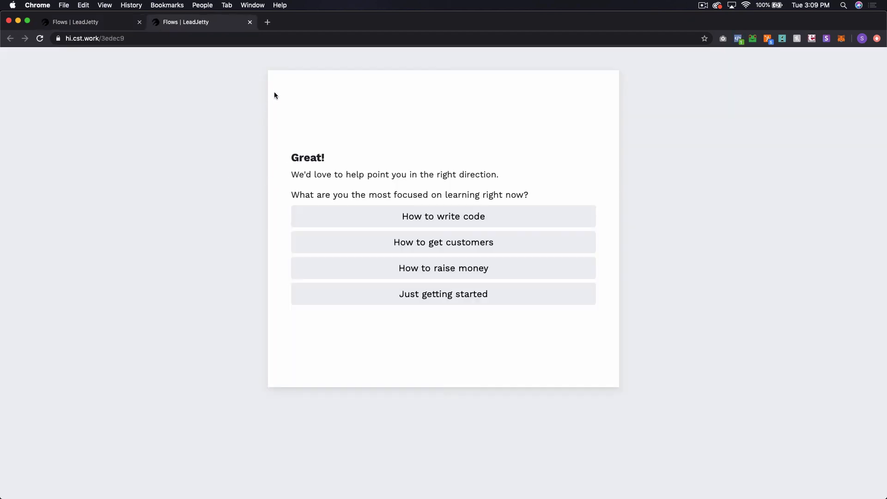
click(112, 29)
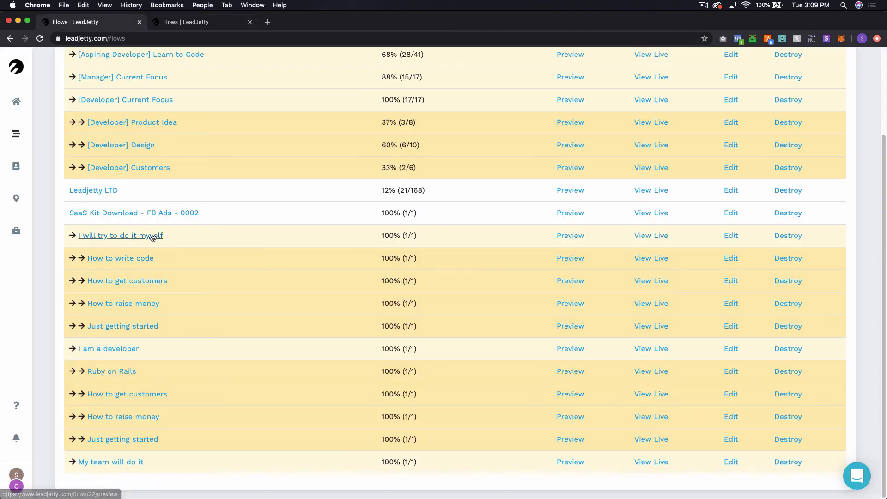
click(214, 23)
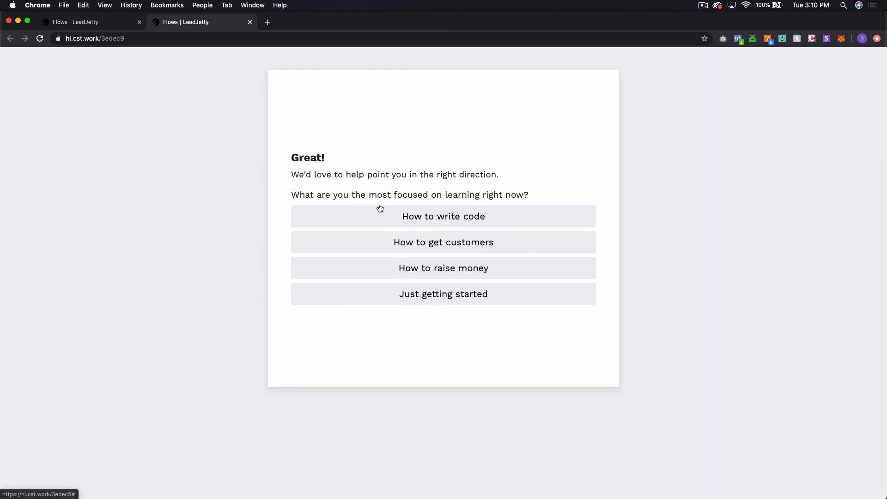
click(435, 217)
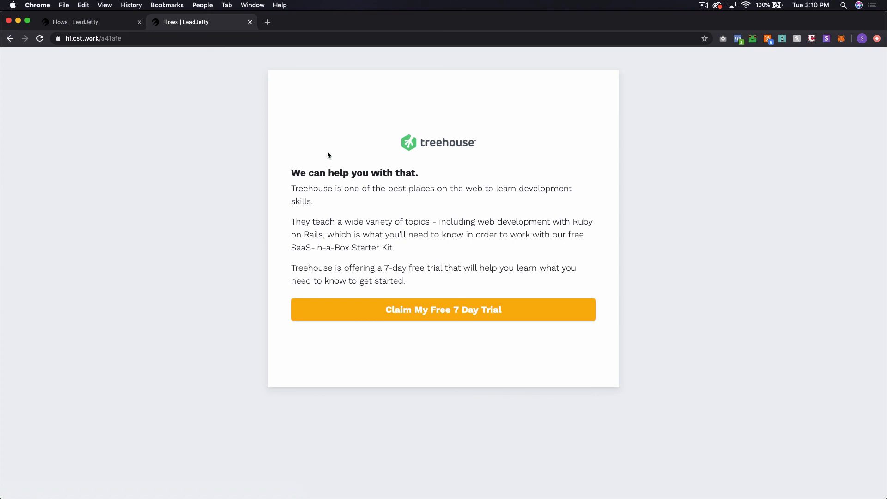
click(10, 39)
click(486, 252)
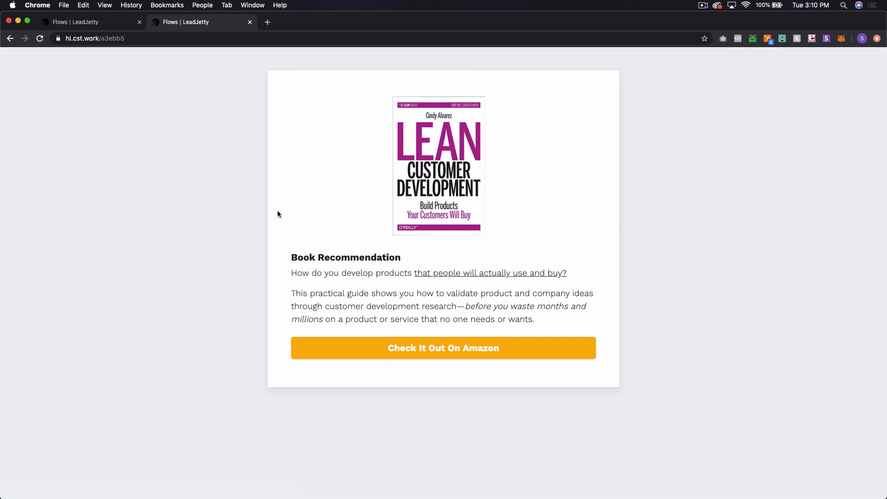
click(10, 39)
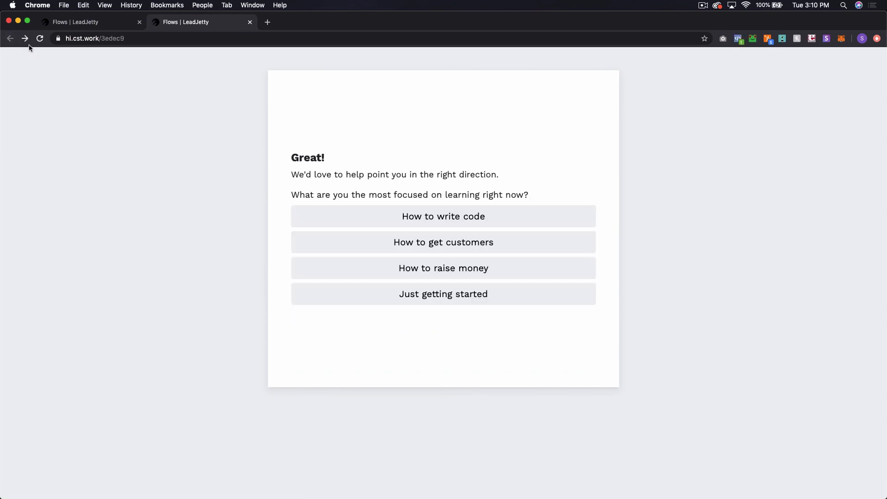
click(484, 243)
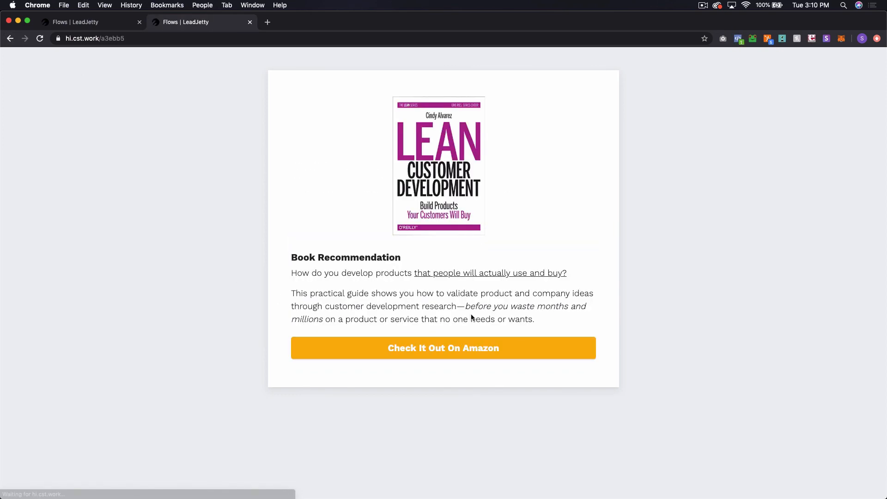
click(449, 350)
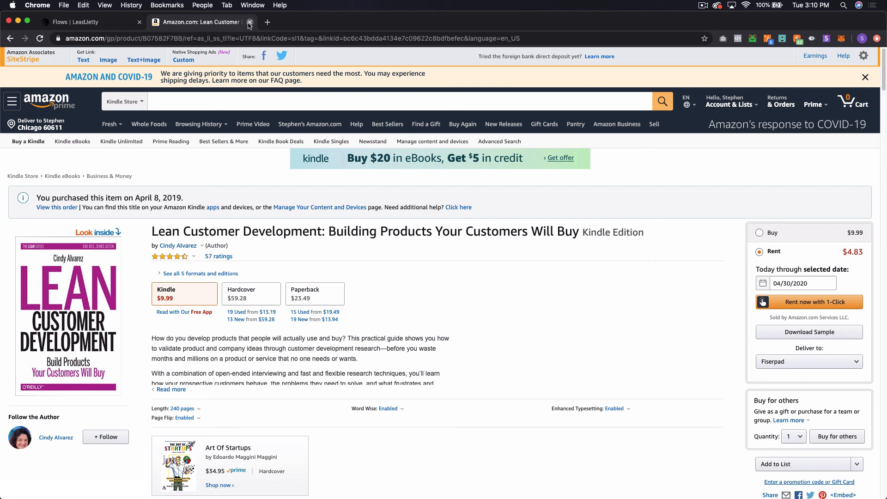
click(249, 22)
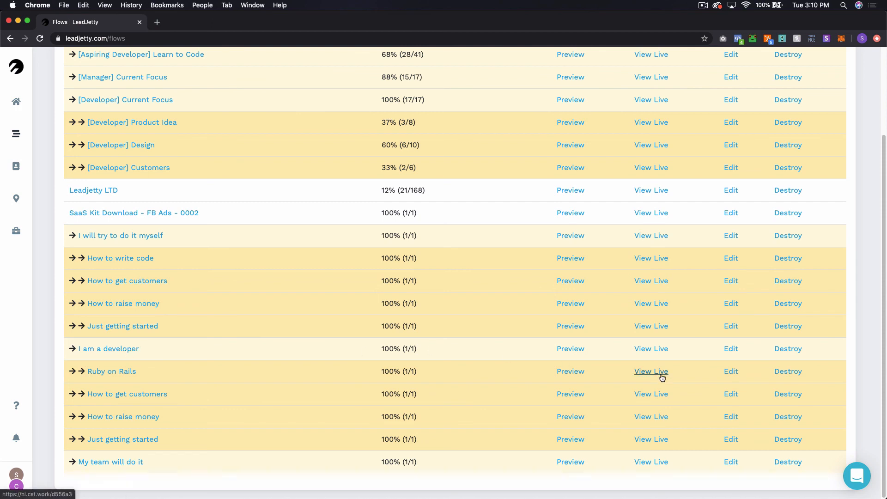
click(649, 349)
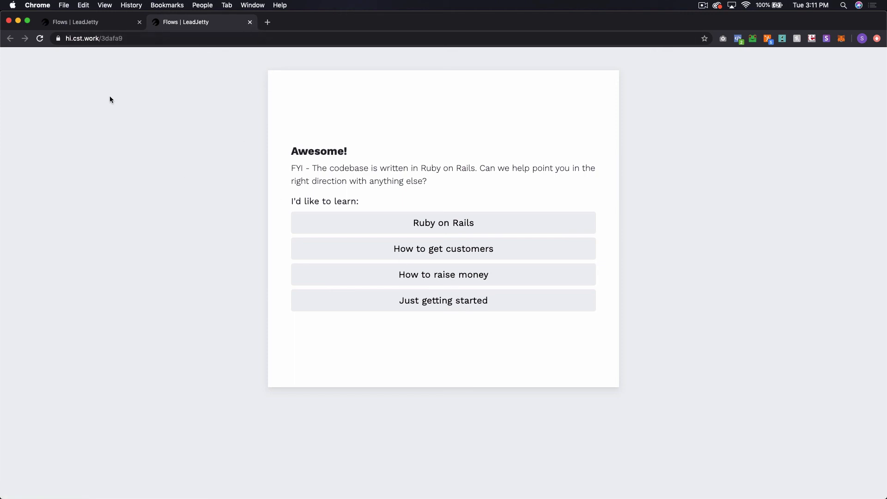
click(250, 23)
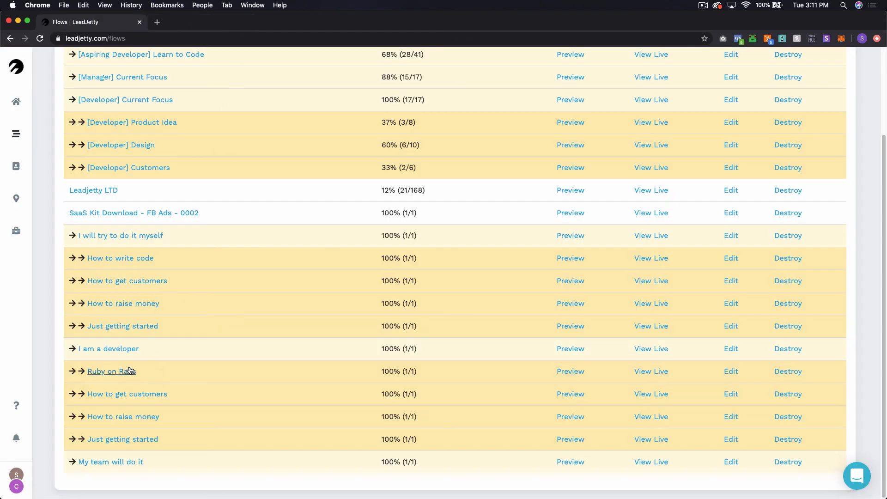
click(122, 349)
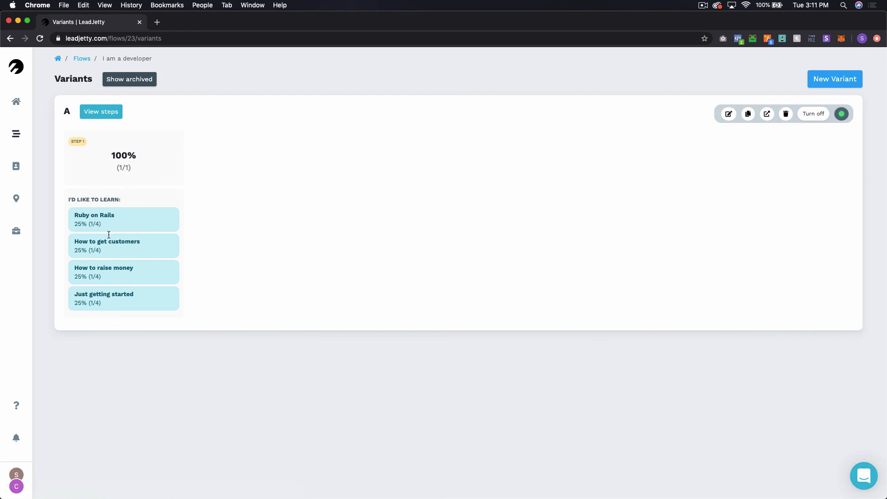
click(80, 57)
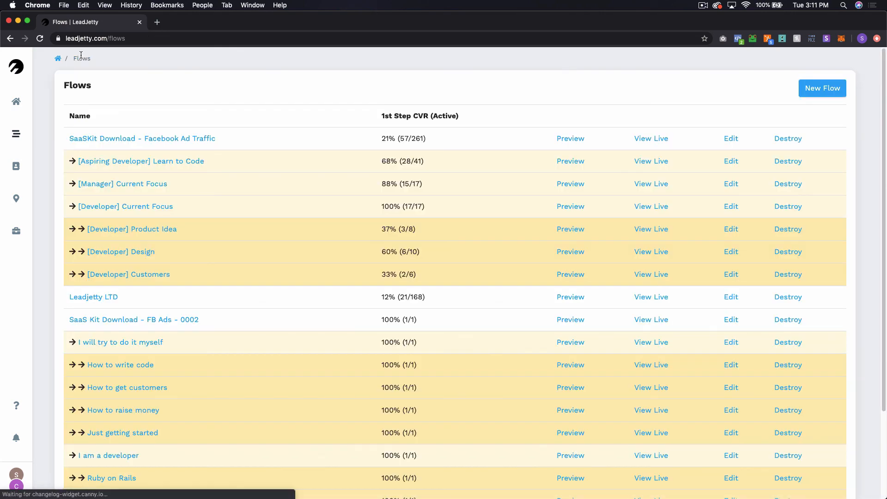
scroll(243, 384, down, 5)
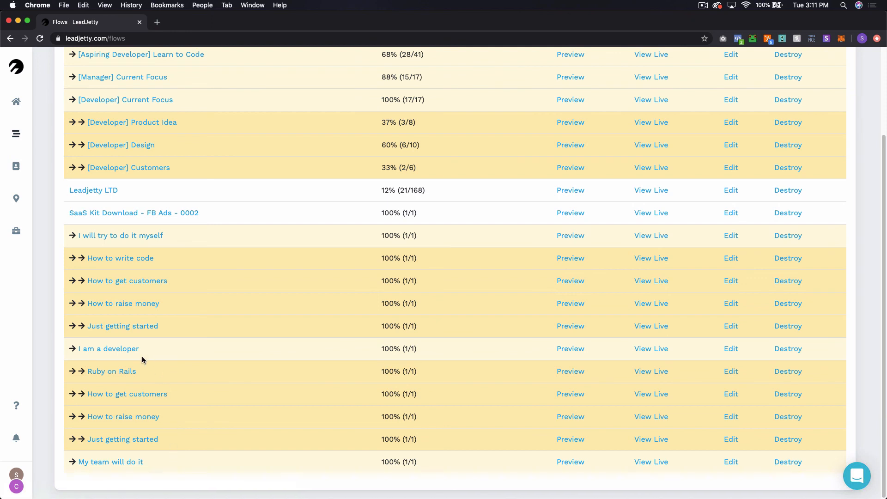
click(117, 372)
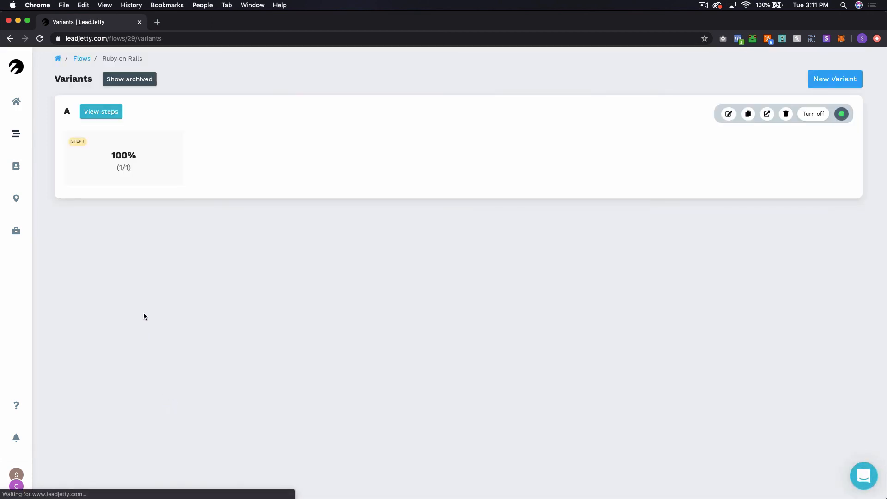
click(104, 111)
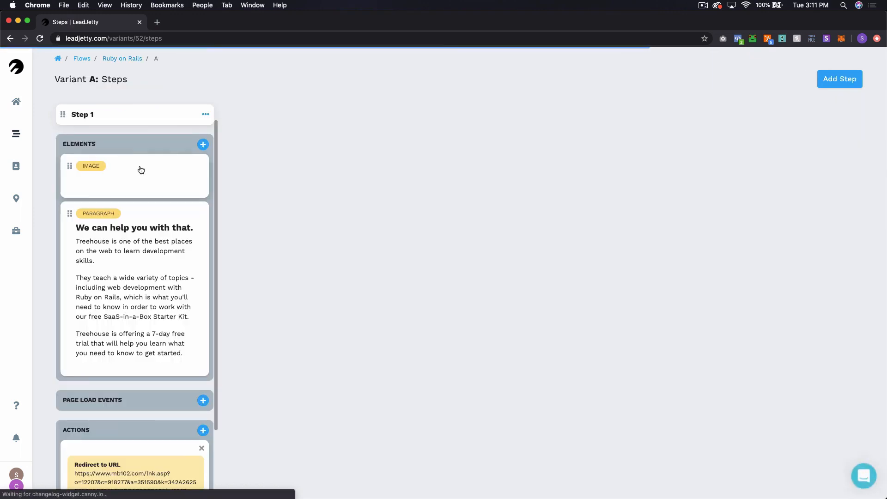
scroll(164, 272, down, 4)
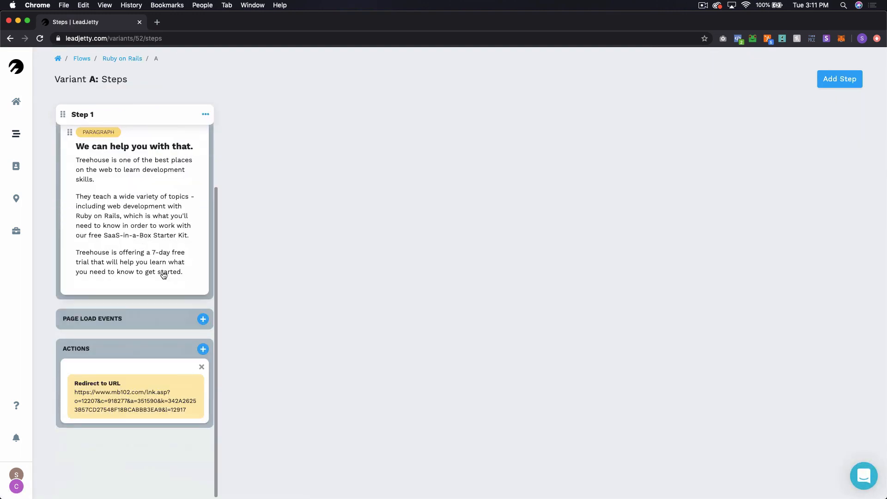
scroll(140, 273, up, 4)
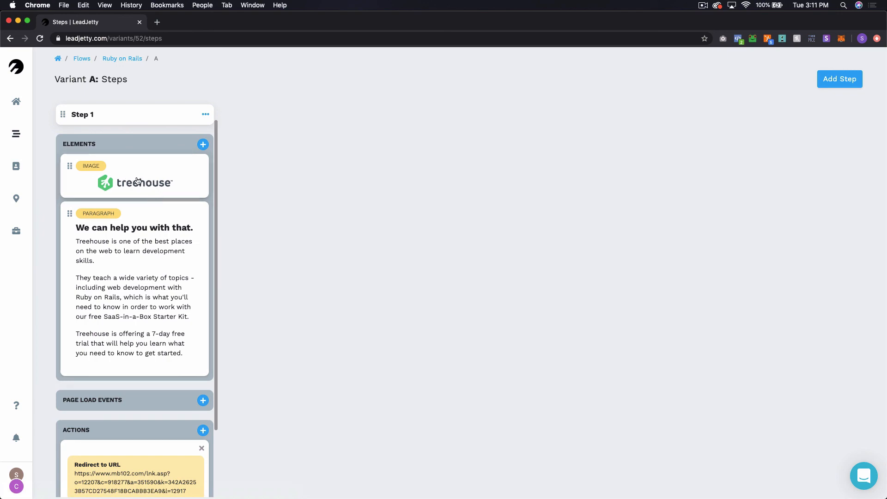
scroll(123, 305, down, 3)
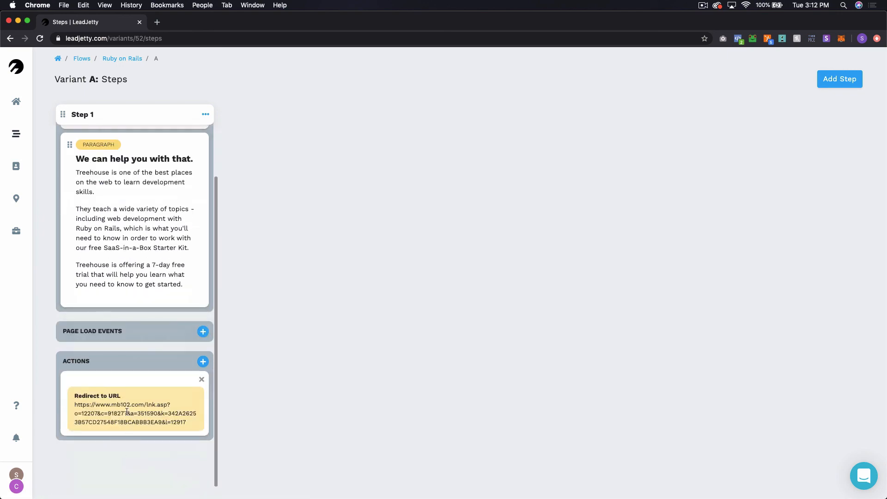
scroll(157, 446, up, 3)
click(82, 58)
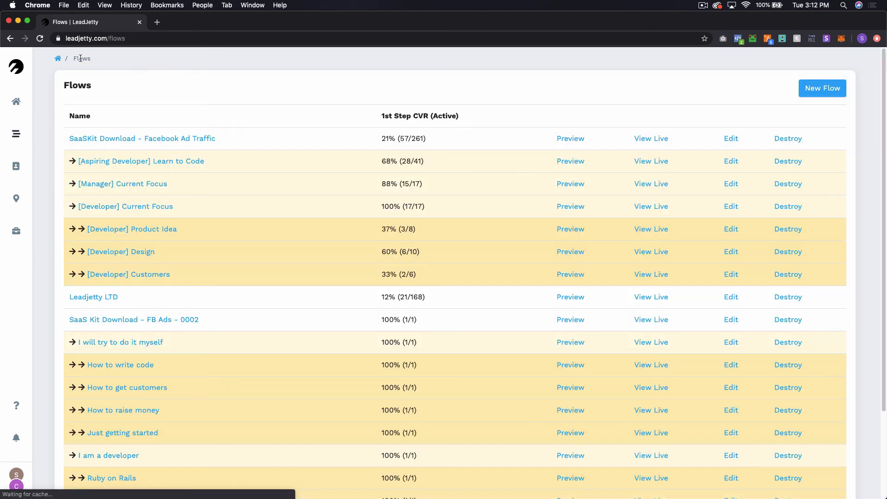
Step: Open the 'My team will do it' flow and view variant A's steps
scroll(90, 470, down, 5)
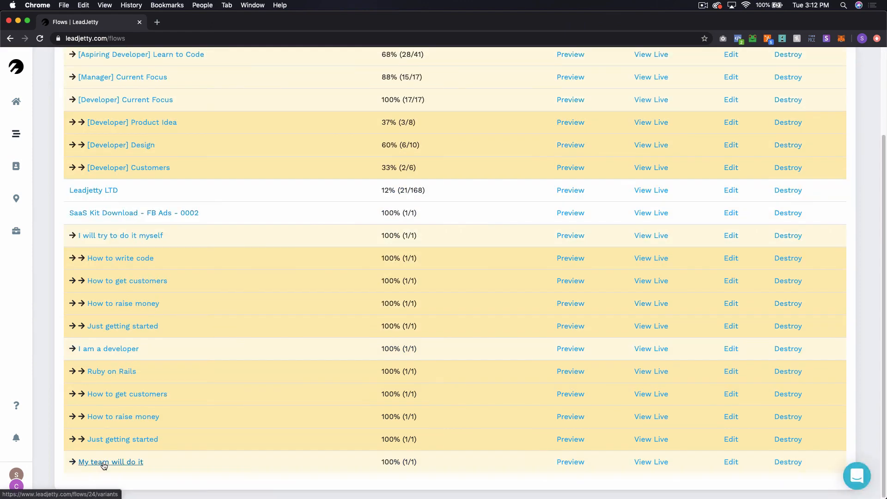
click(104, 464)
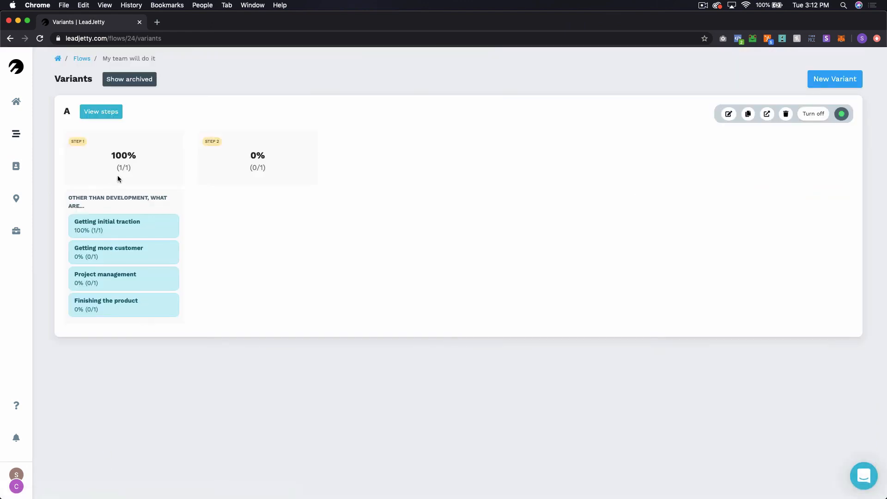
click(113, 111)
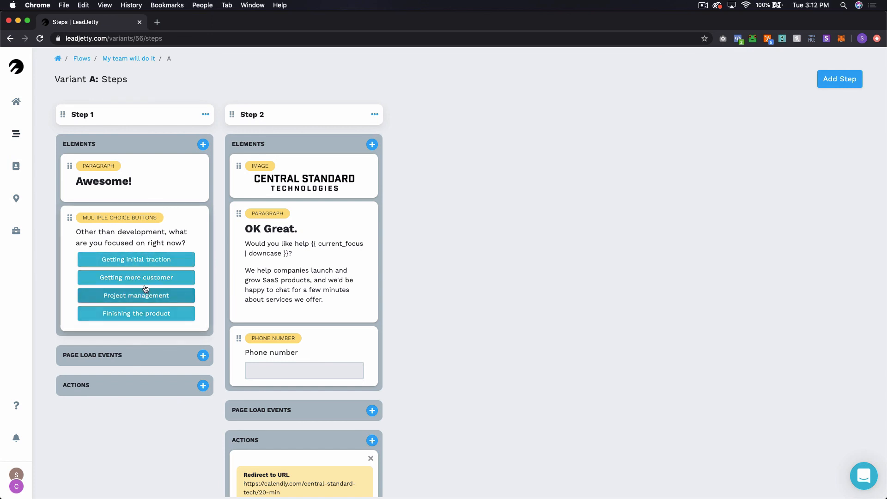
Step: Replace the 'Getting more customer' answer with 'Getting more customers' and update the question
click(156, 244)
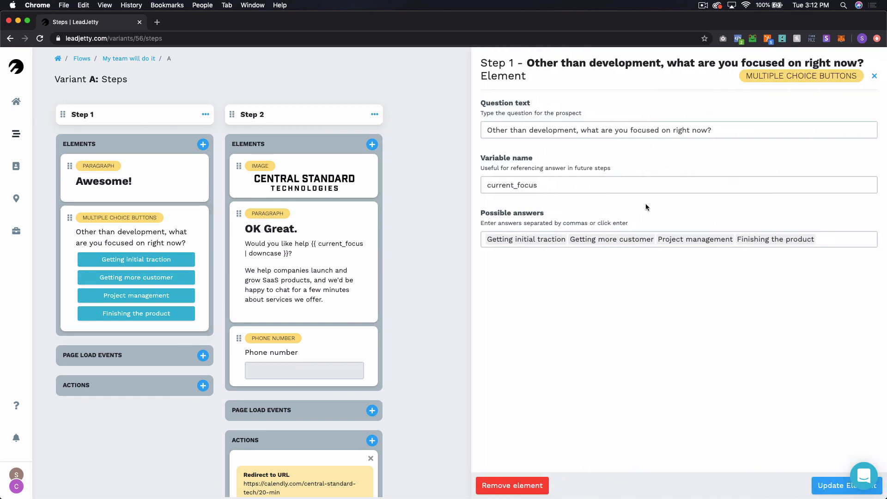
click(657, 240)
key(Left)
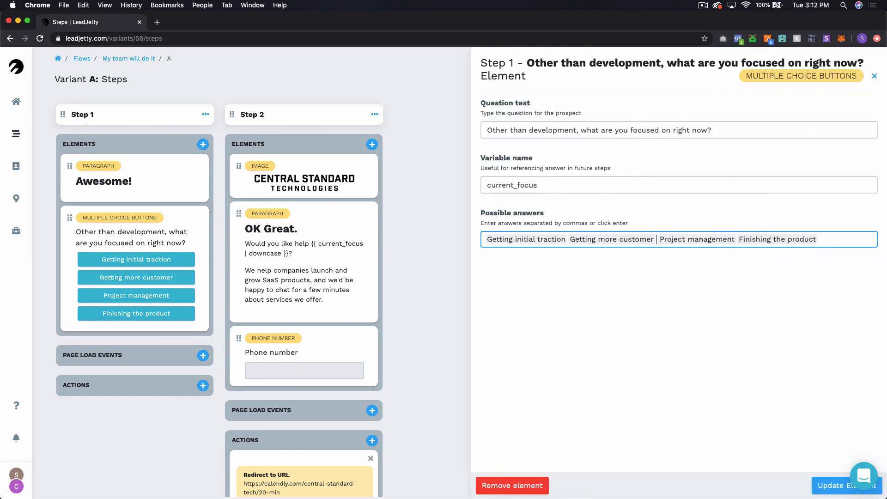
key(BackSpace)
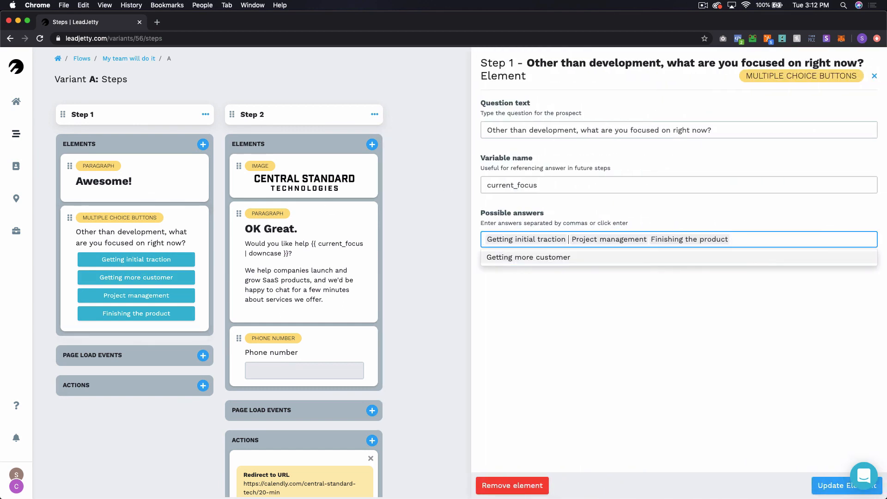
text(Getting more customers)
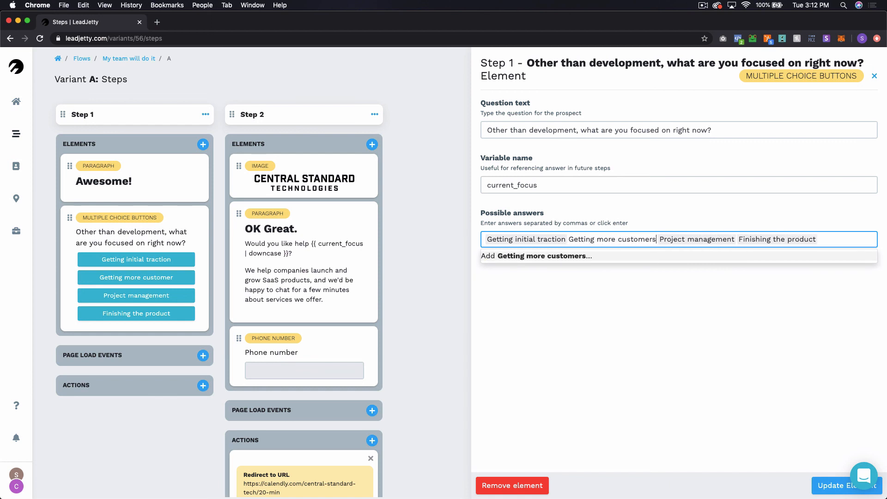
key(Return)
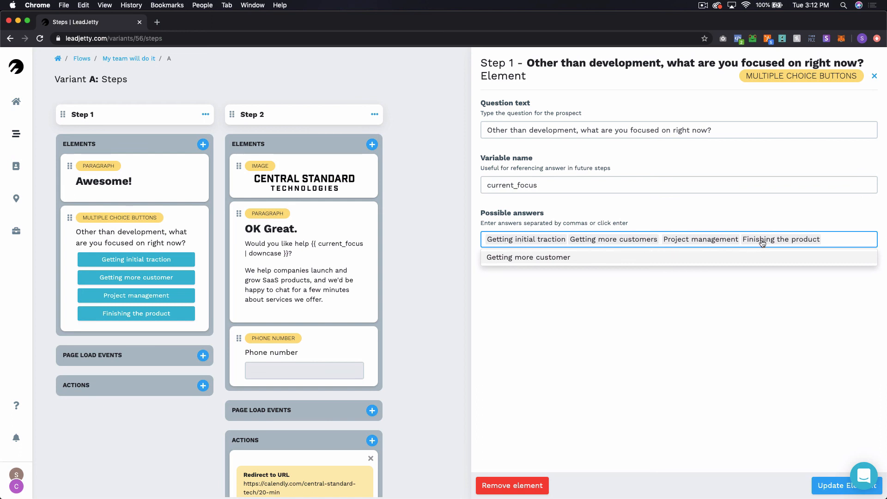
click(828, 485)
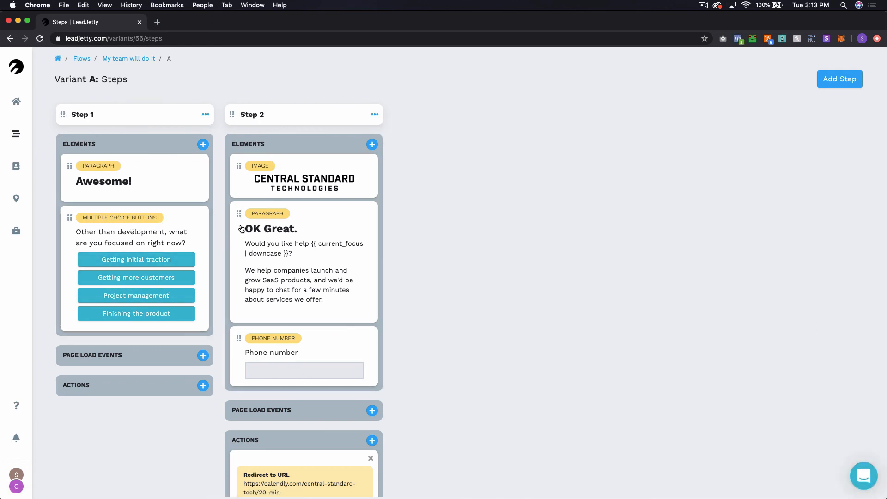
click(280, 250)
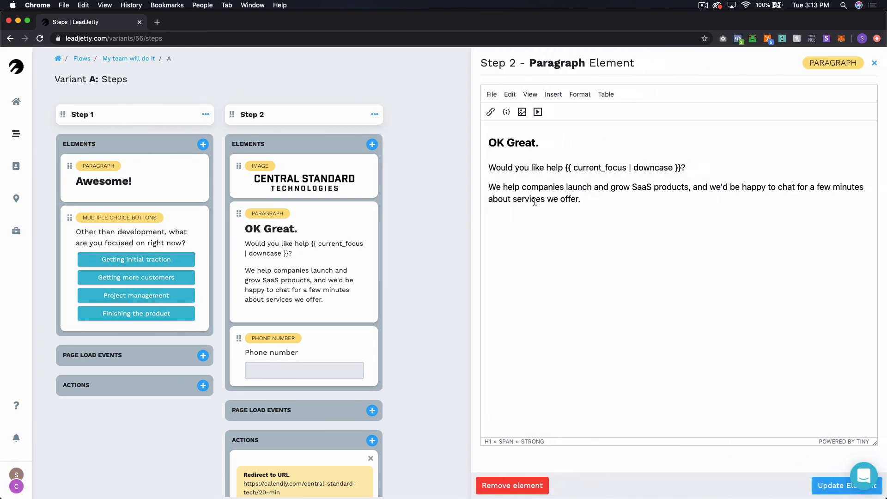
click(535, 200)
click(875, 63)
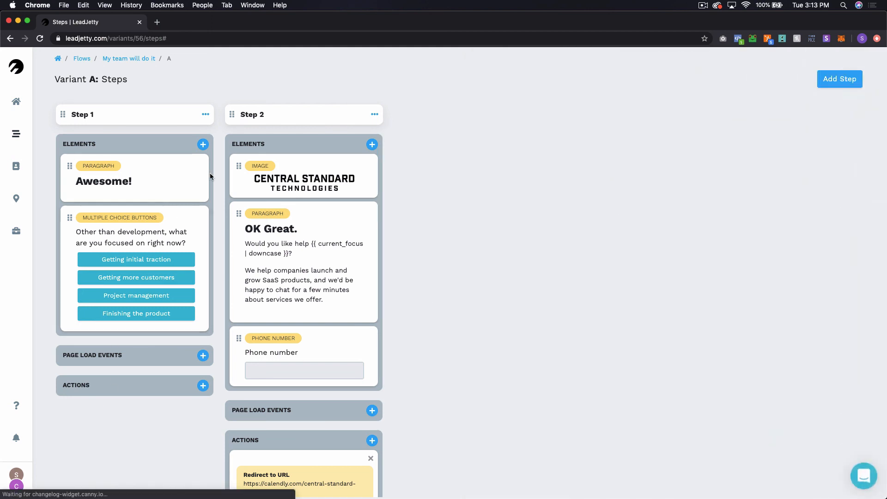
click(186, 234)
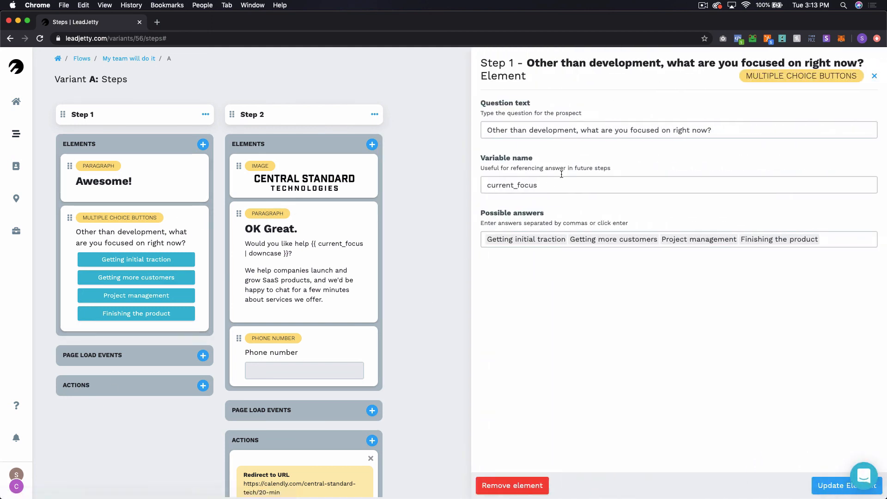
click(875, 76)
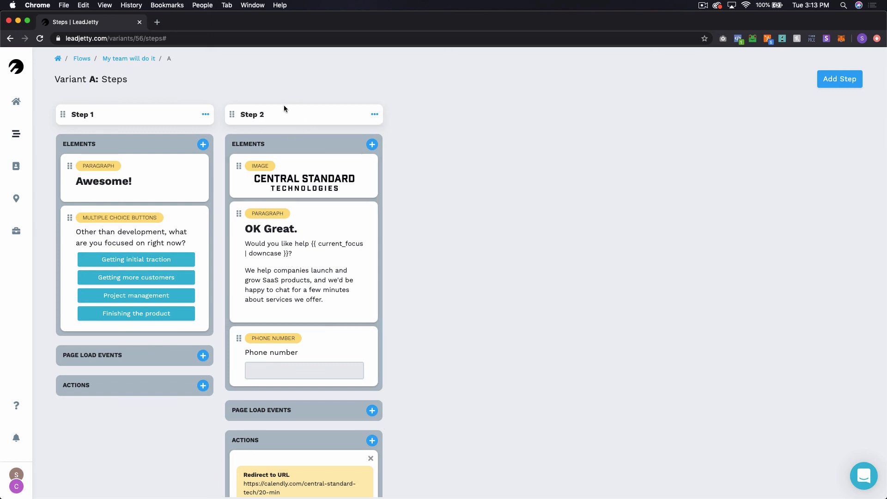
Step: Search for liquid templates in a new tab and open the shopify.github.io/liquid documentation
click(158, 22)
text(liqu)
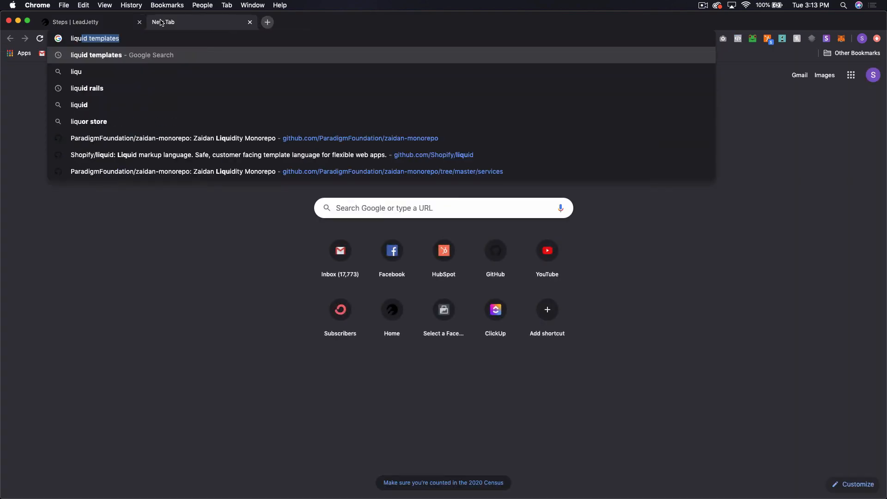
key(Return)
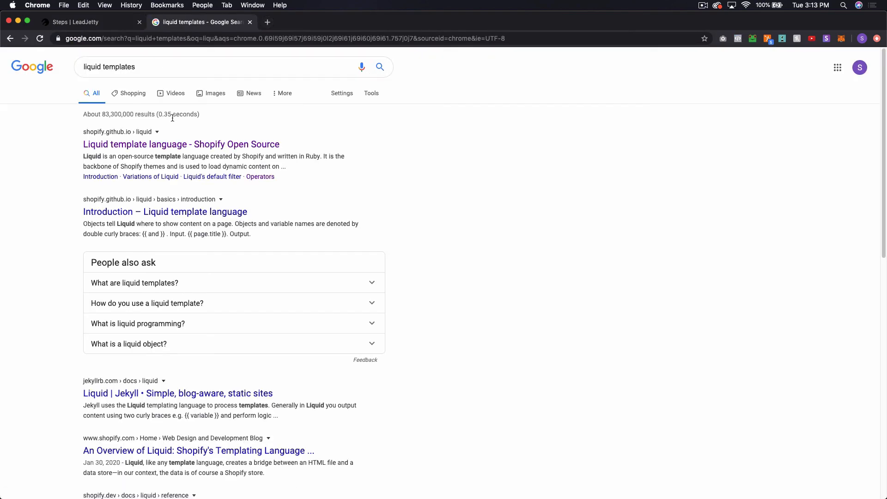
click(182, 149)
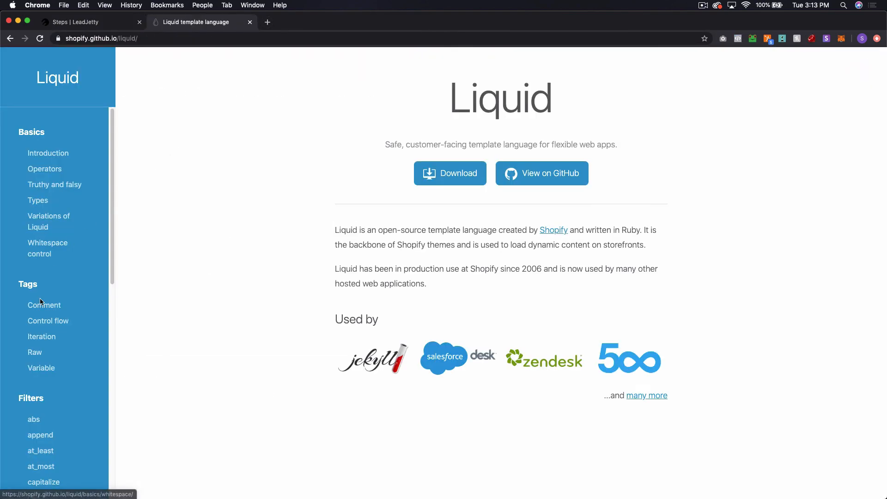
Step: Scroll through the Liquid filters list, then return to the LeadJetty steps page
scroll(58, 236, down, 6)
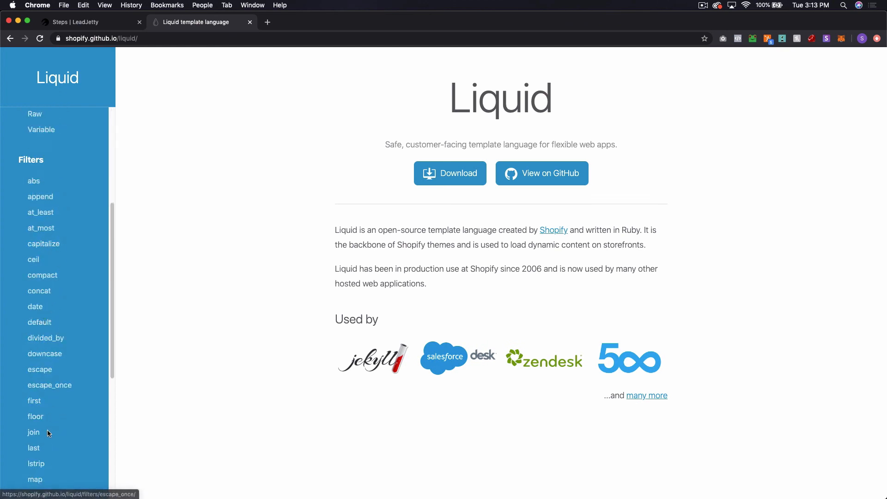
scroll(51, 264, down, 4)
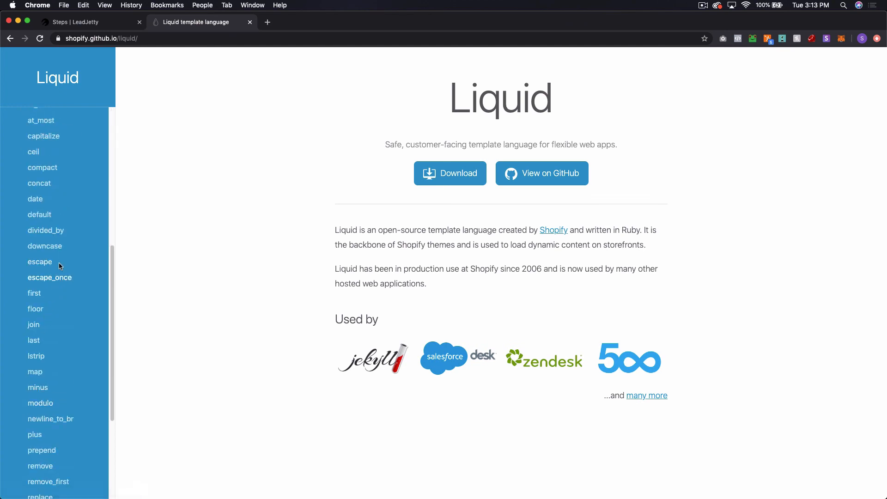
scroll(51, 264, up, 10)
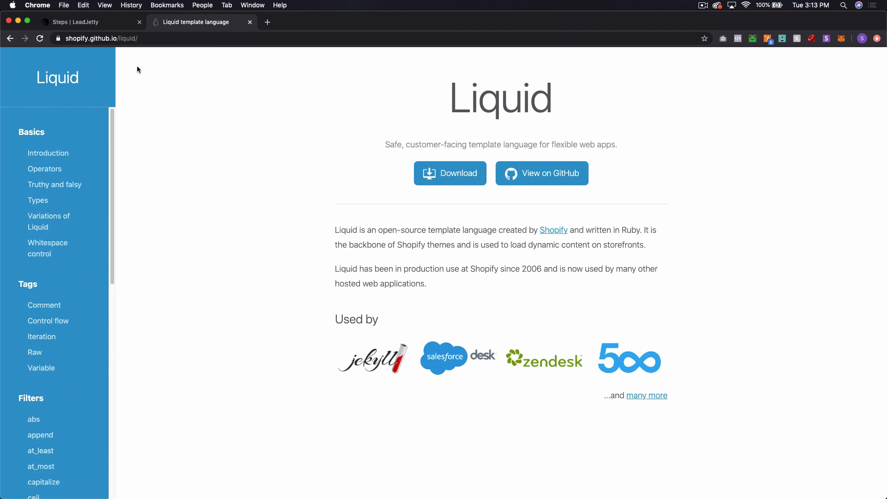
click(121, 24)
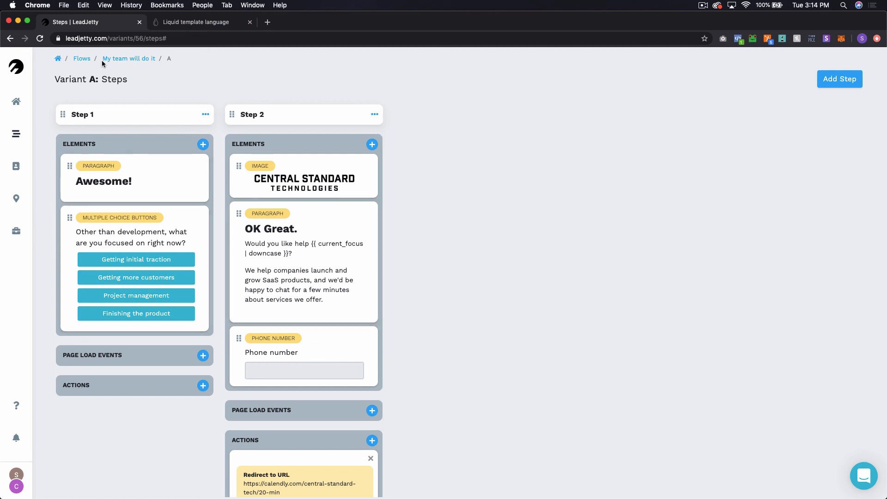
Step: Run 'My team will do it' live, answer 'Getting initial traction', go back, and return to the flows list
click(84, 59)
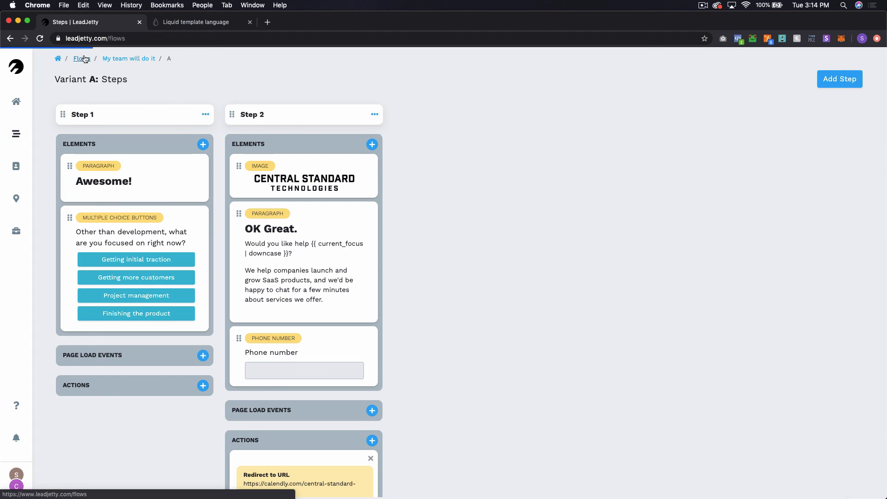
scroll(185, 241, down, 5)
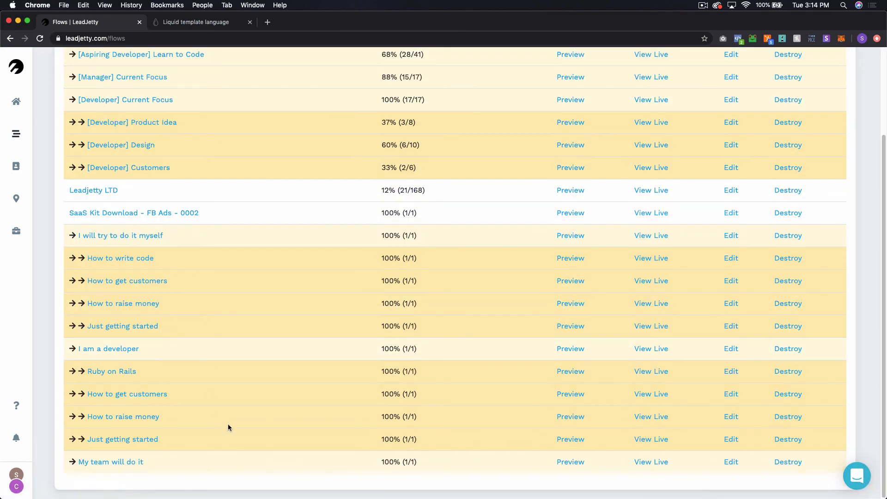
click(656, 463)
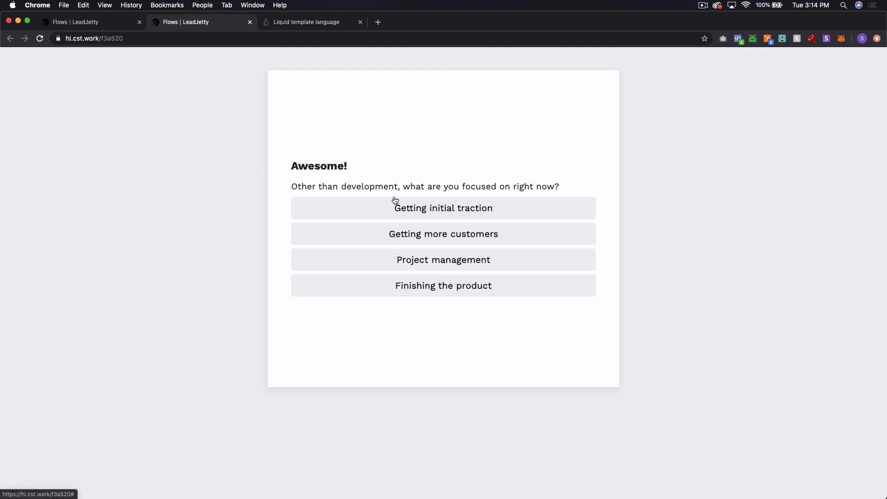
click(464, 215)
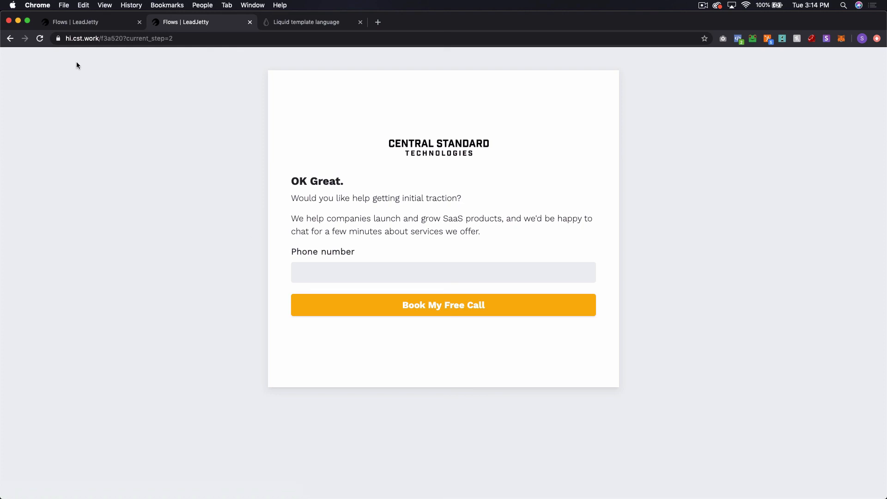
click(9, 43)
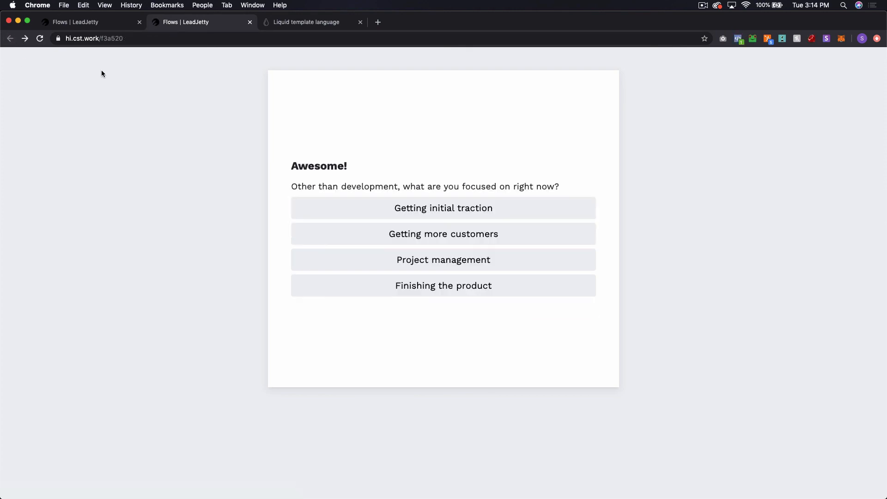
click(100, 26)
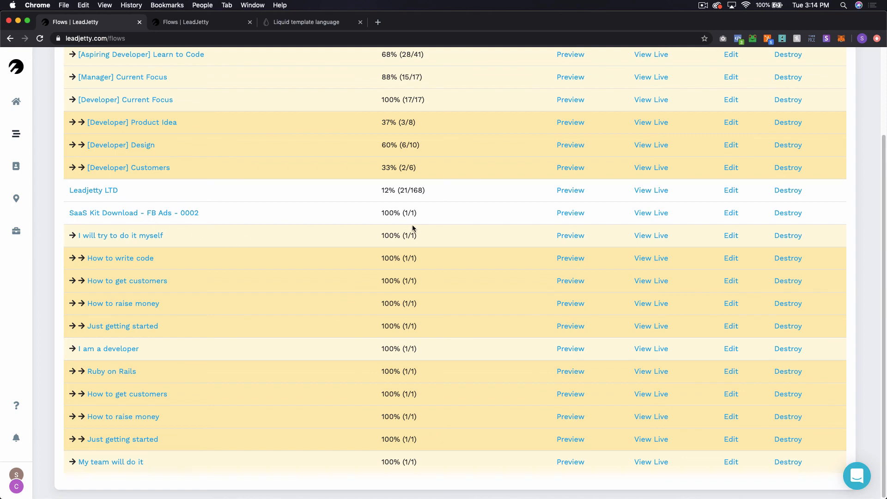
scroll(317, 304, up, 3)
scroll(314, 303, down, 5)
scroll(191, 393, up, 3)
scroll(188, 383, down, 3)
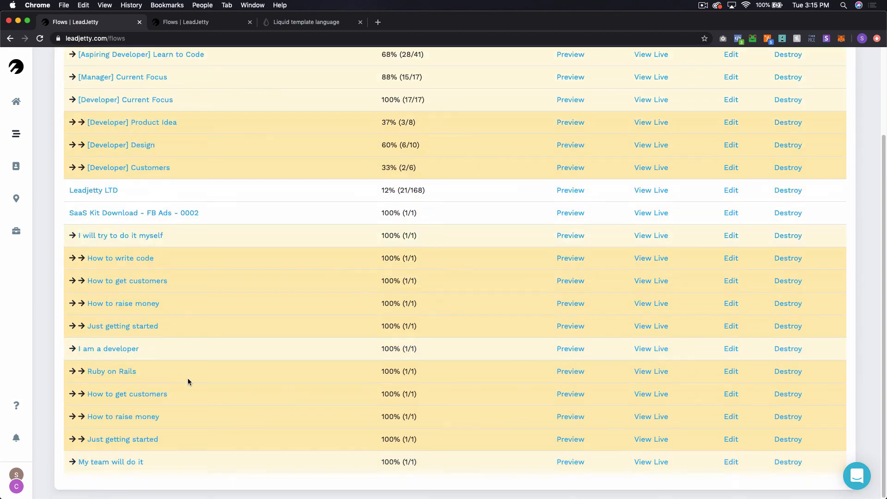